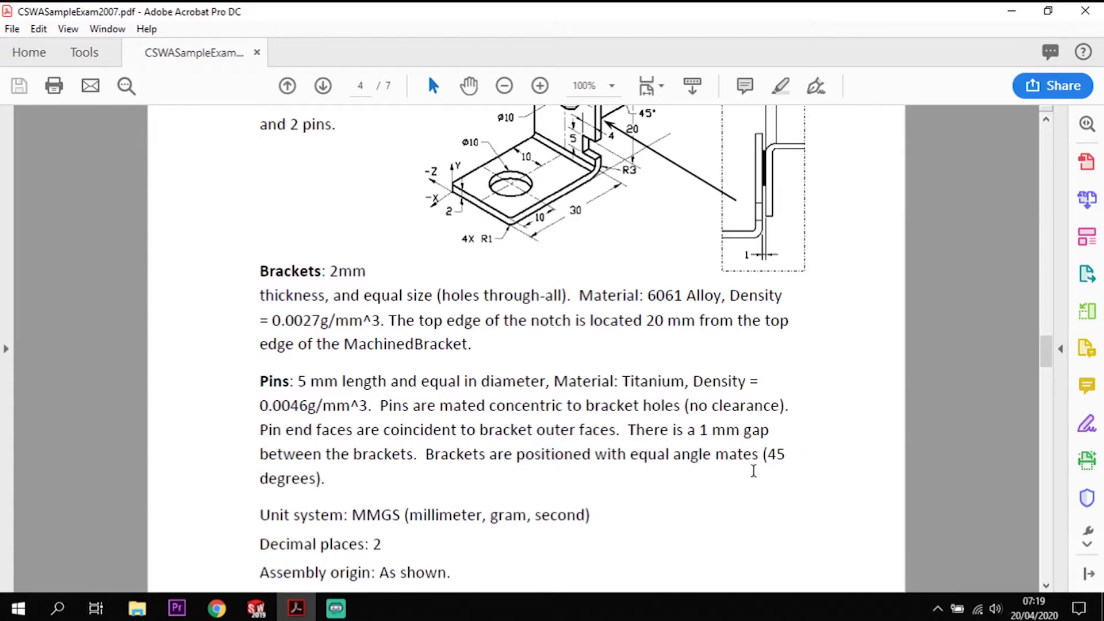
Examine the bracket drawing, the bracket and pin specifications, and the centre-of-mass answer options in the exam PDF
scroll(636, 188, "up", 3)
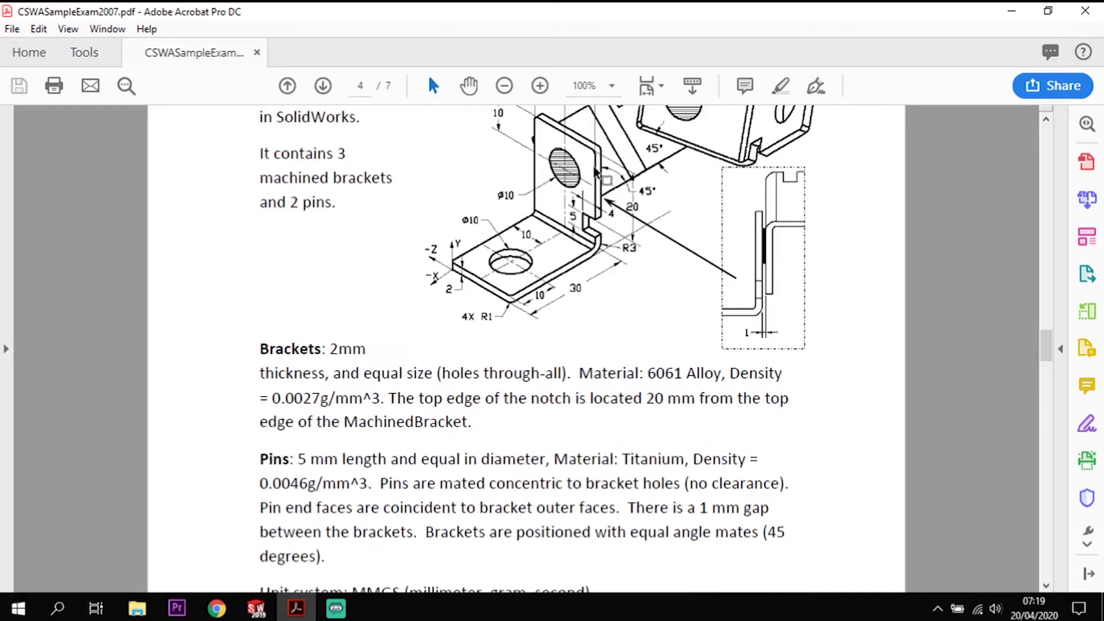
scroll(580, 365, "down", 6)
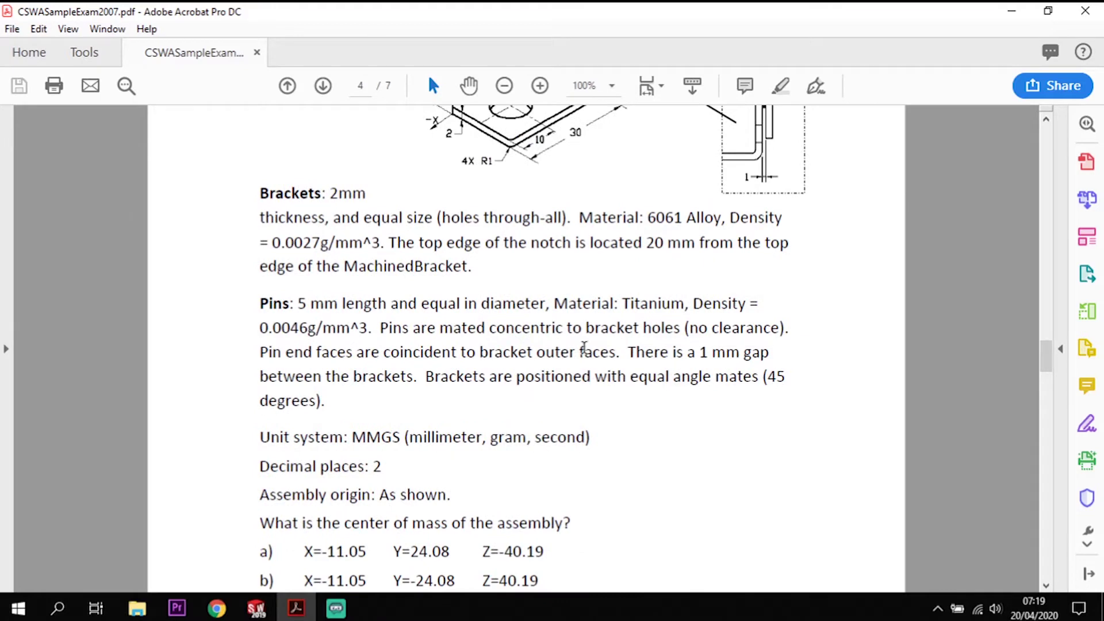
scroll(583, 348, "down", 5)
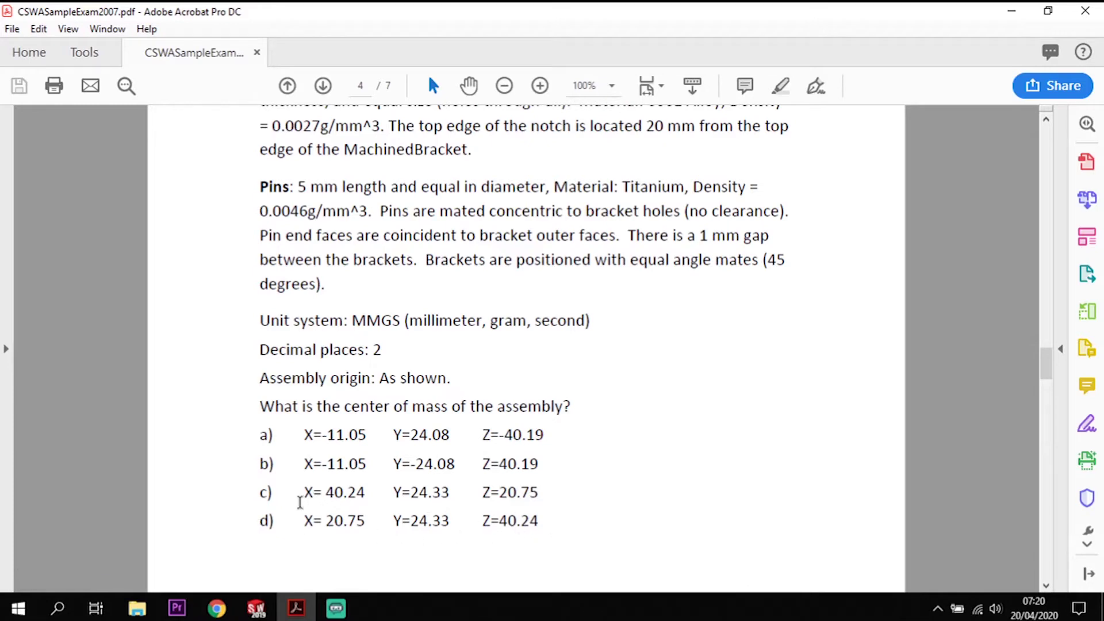
scroll(473, 476, "down", 1)
scroll(472, 477, "up", 1)
scroll(581, 475, "up", 10)
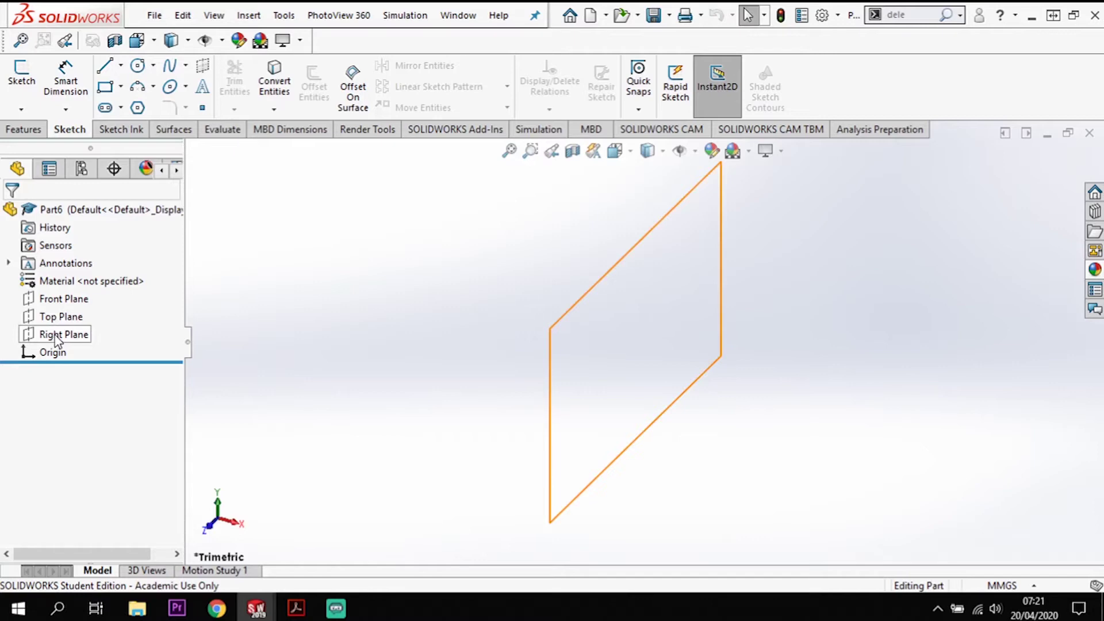
Sketch an L-shaped open profile on the Front Plane from the origin, with a horizontal line about 55 mm and a vertical line about 51 mm long
left_click(65, 305)
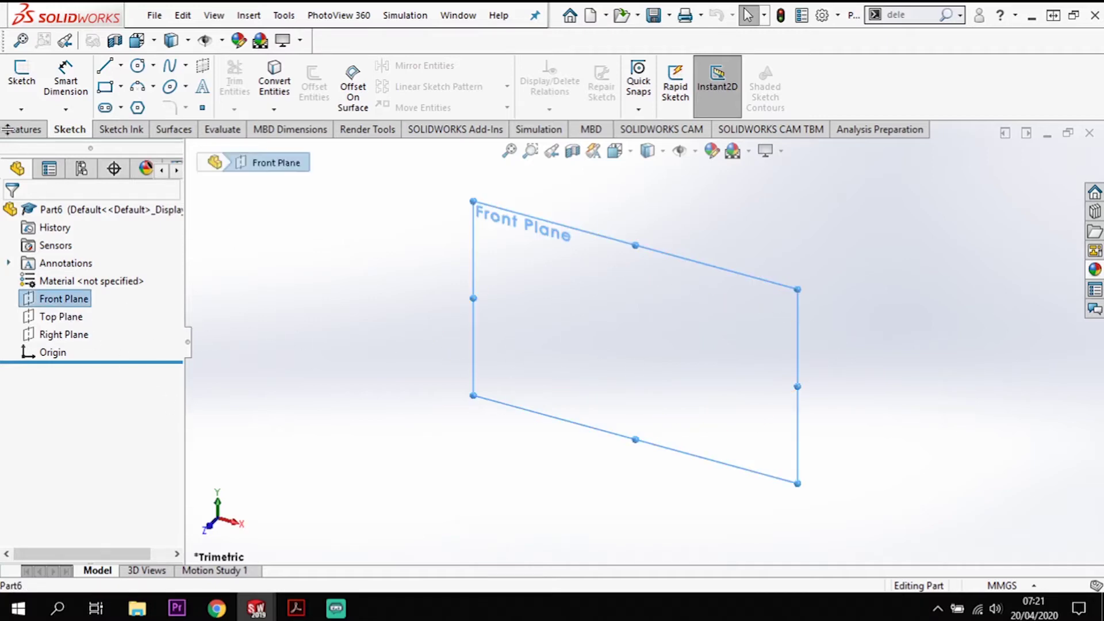
left_click(22, 75)
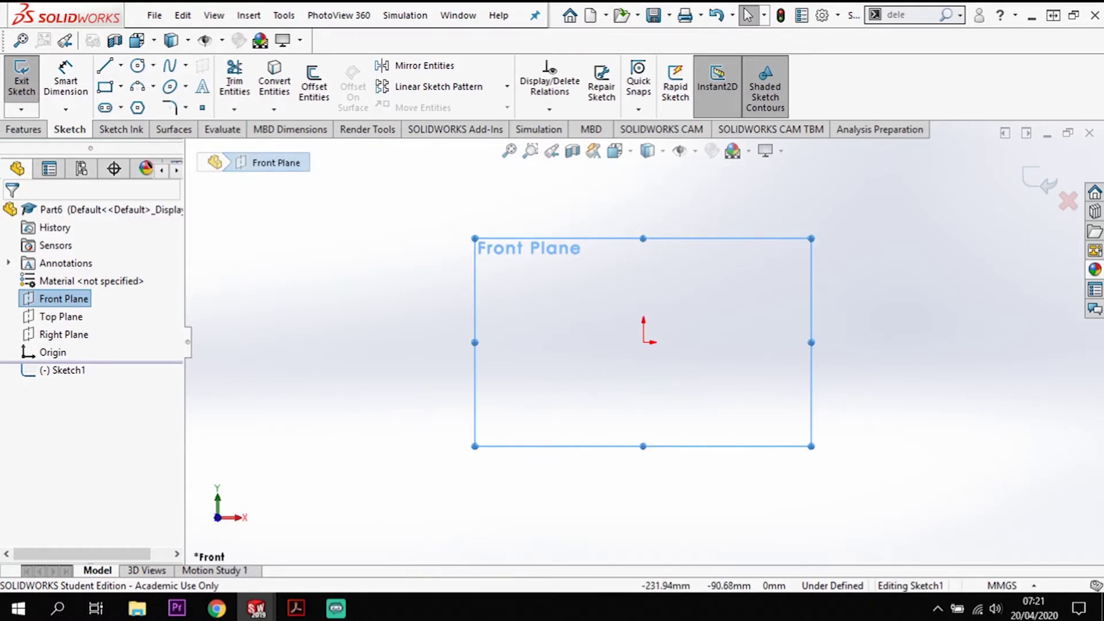
key("alt+Tab")
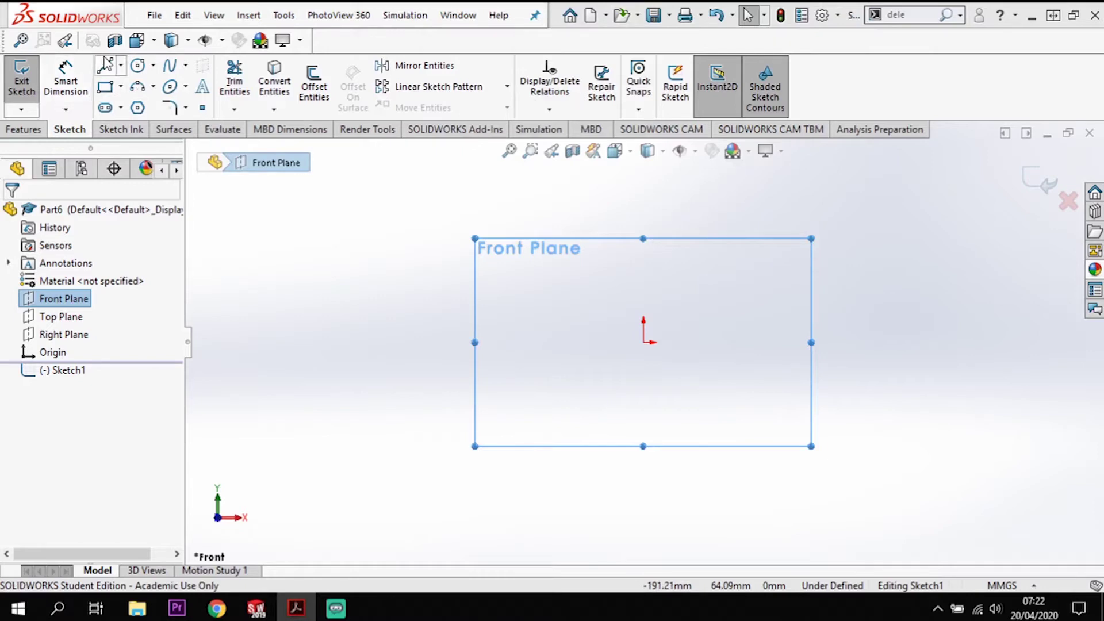
key("l")
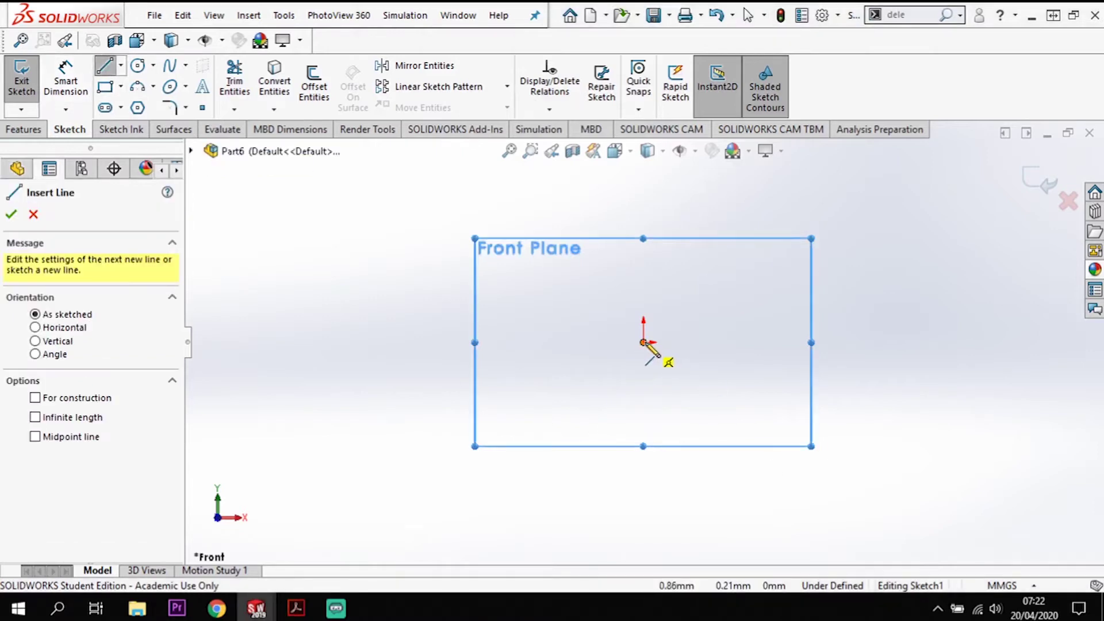
left_click(644, 342)
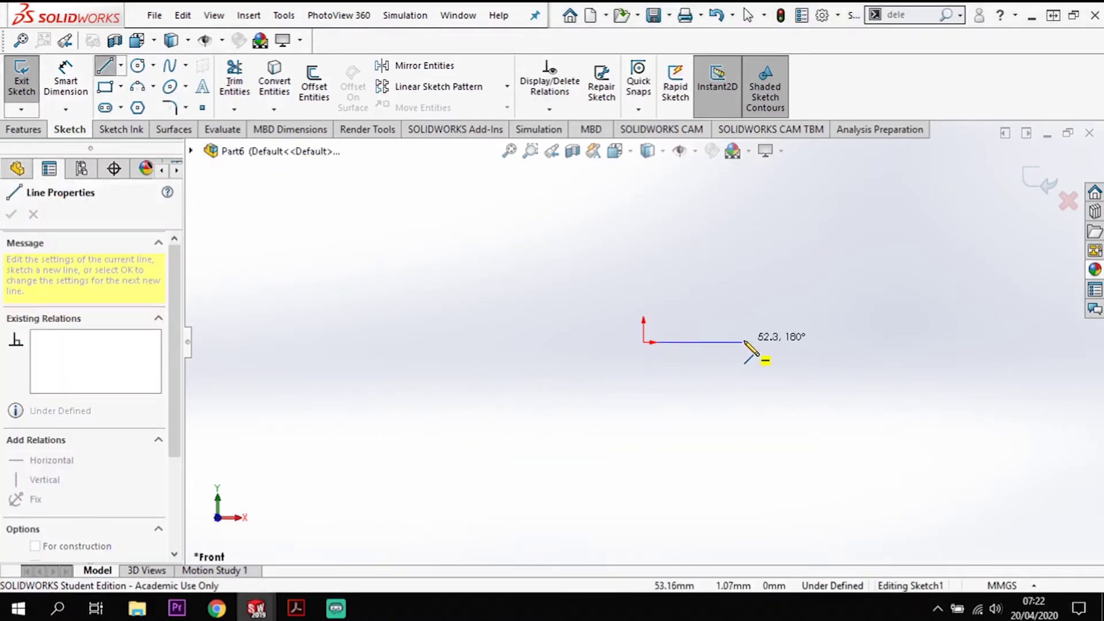
left_click(746, 343)
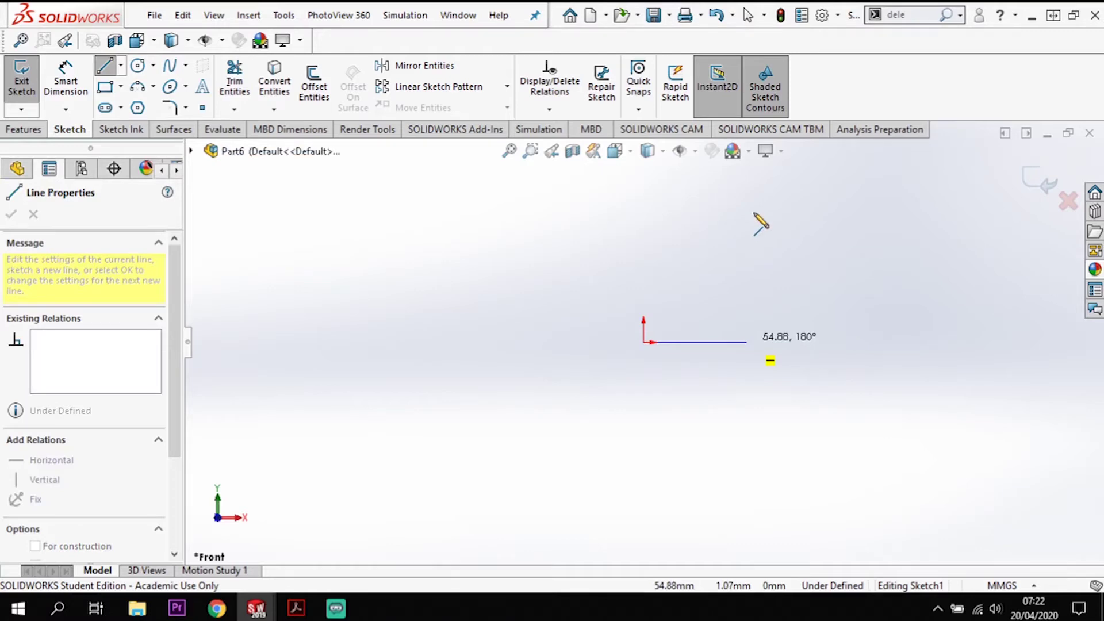
left_click(747, 245)
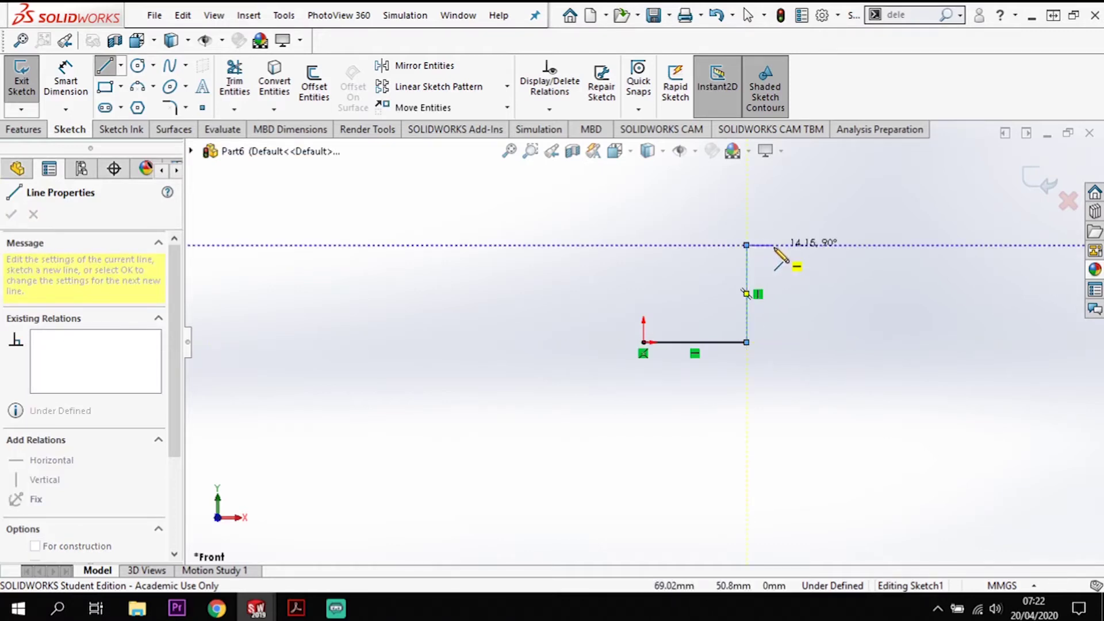
key("Escape")
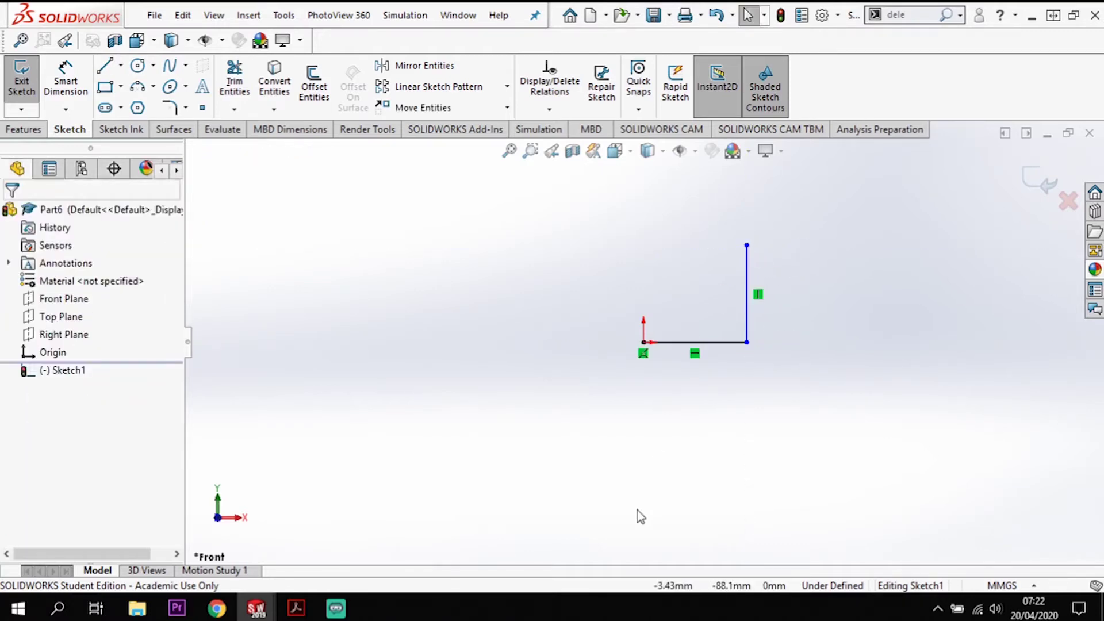
Dimension both the horizontal and the vertical line of the L profile to 30 mm
left_click(63, 78)
left_click(720, 344)
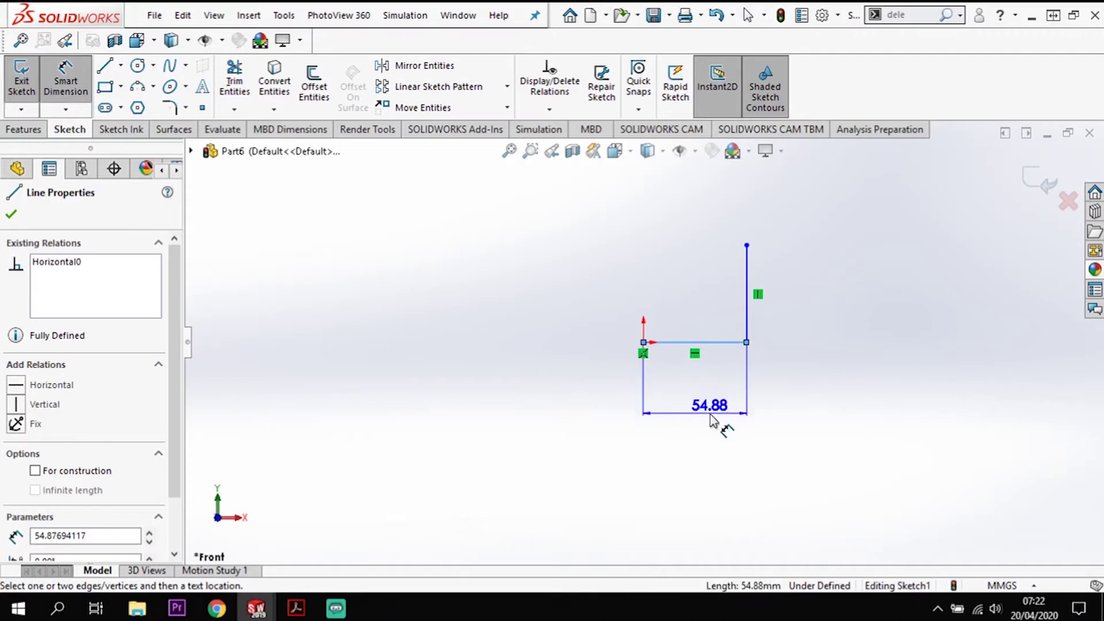
left_click(712, 421)
type("30")
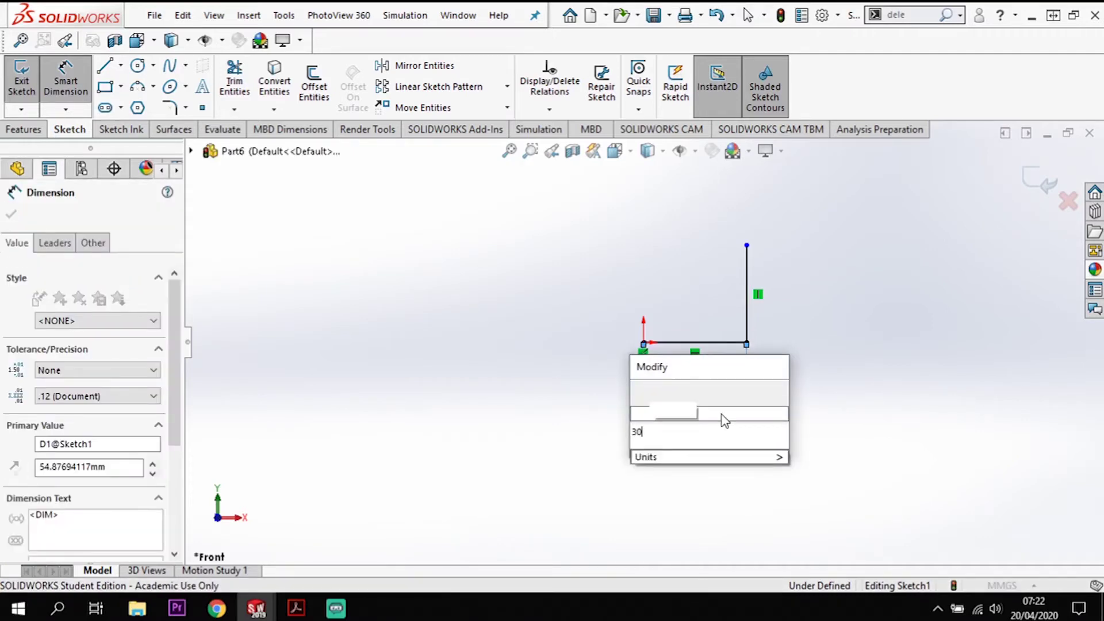
key("Return")
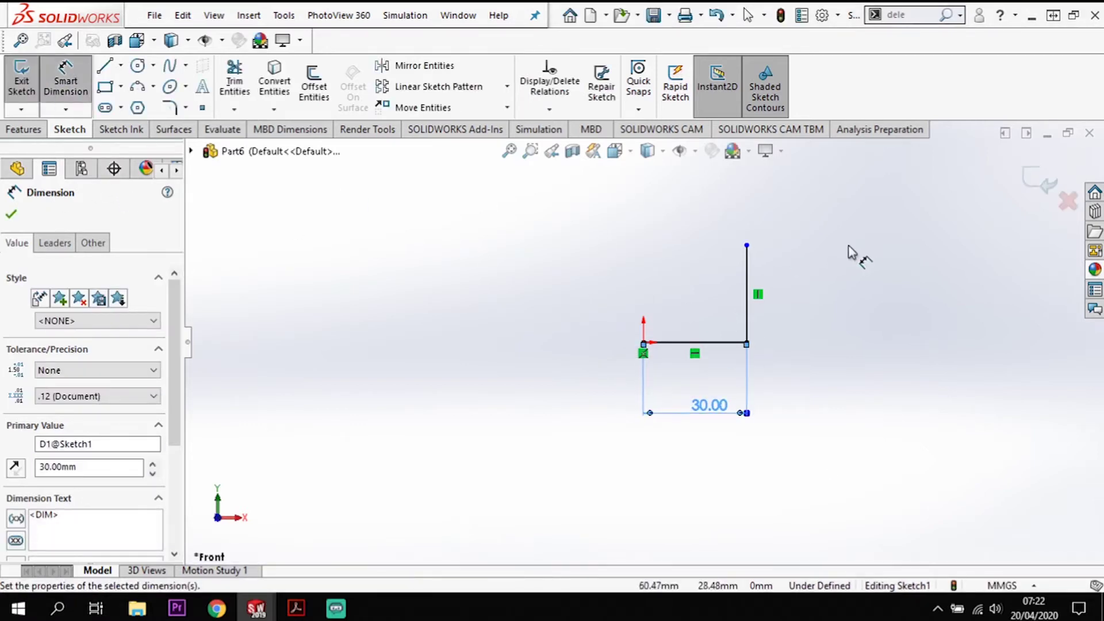
left_click(747, 278)
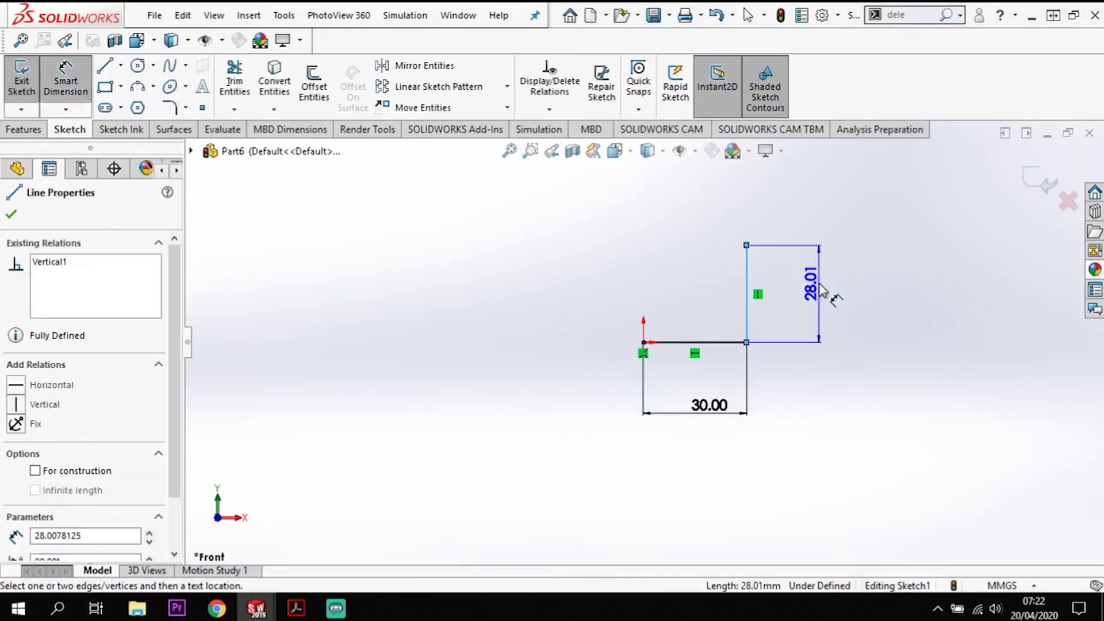
left_click(821, 288)
double_click(815, 284)
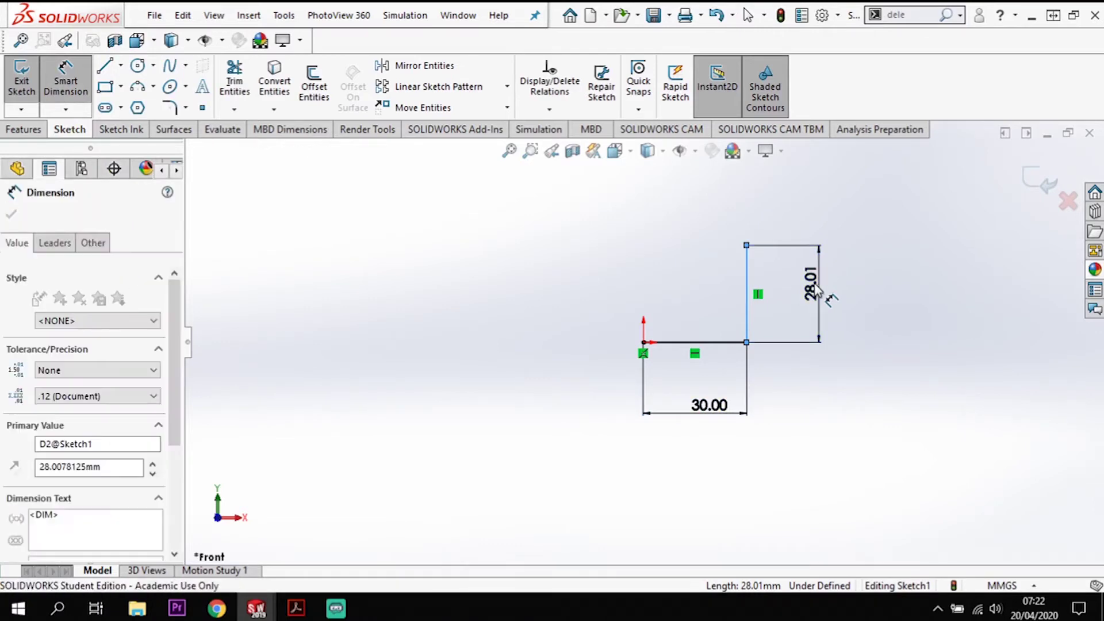
key("Return")
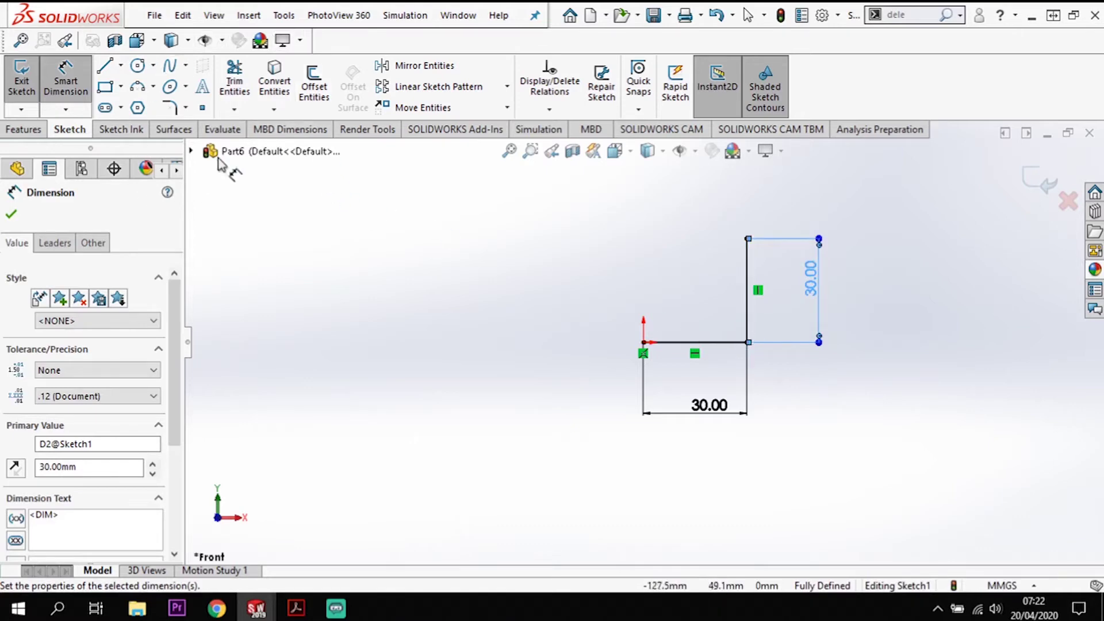
Round the corner between the two lines with a 3 mm sketch fillet
left_click(169, 108)
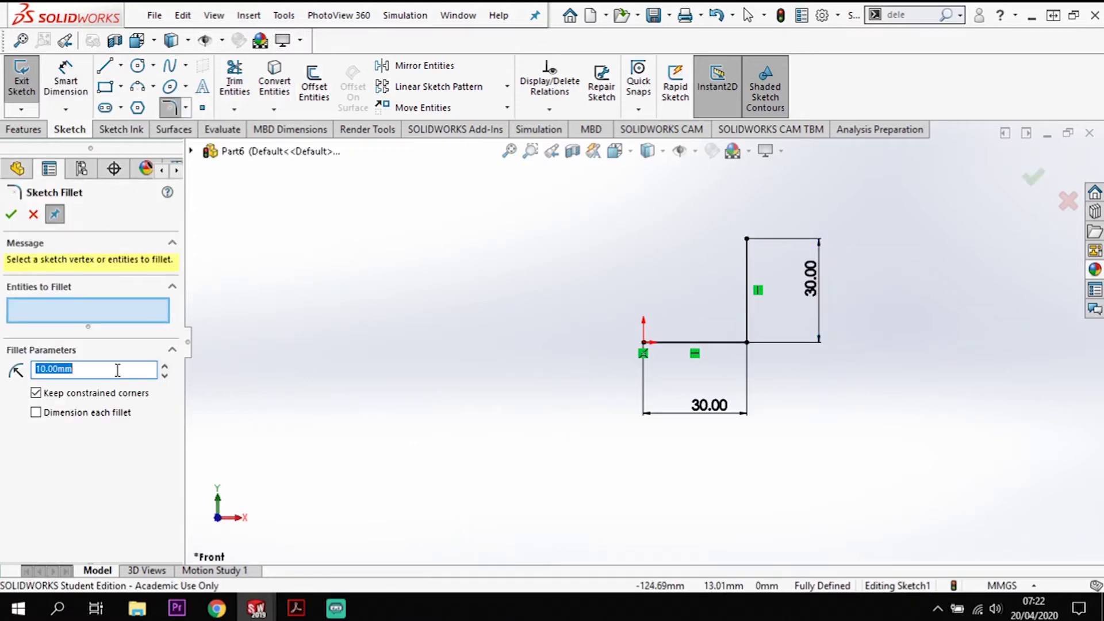
type("3")
left_click(746, 342)
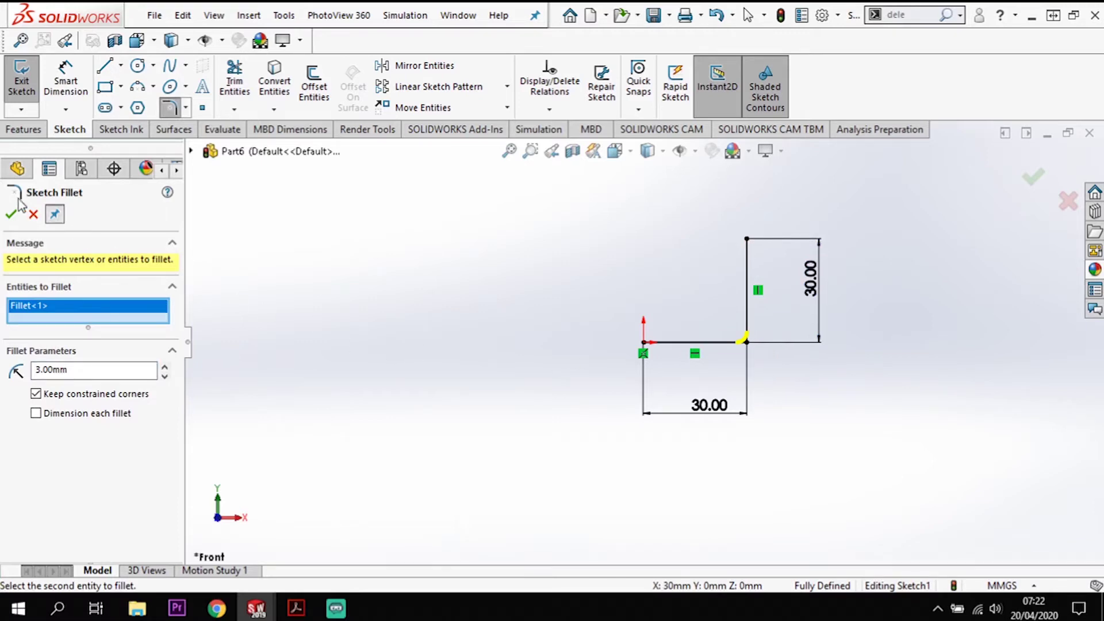
left_click(11, 214)
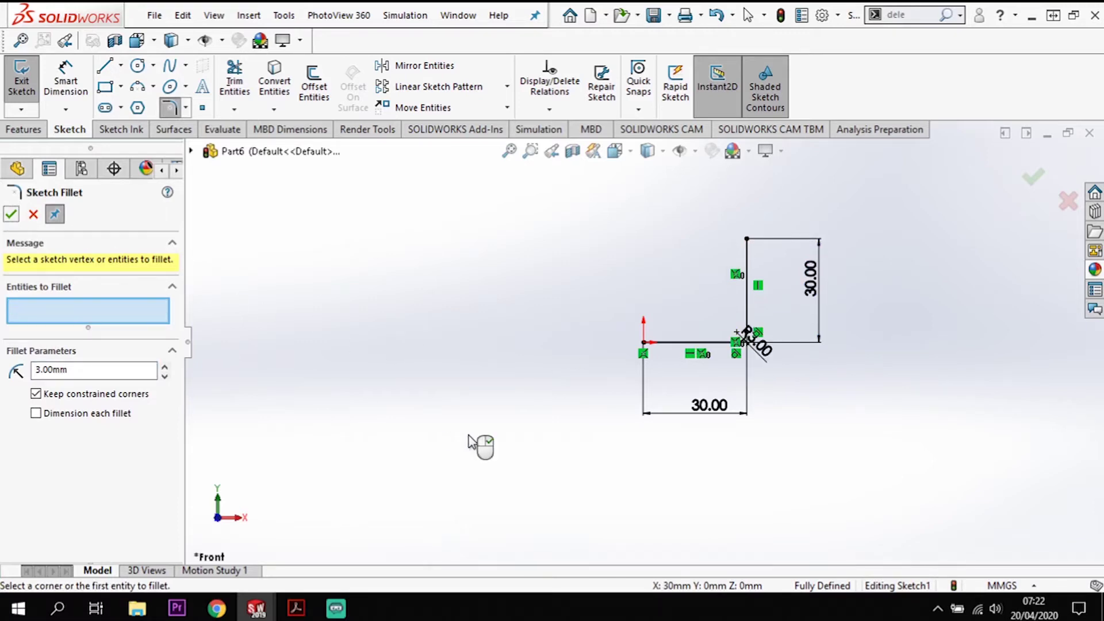
left_click(11, 214)
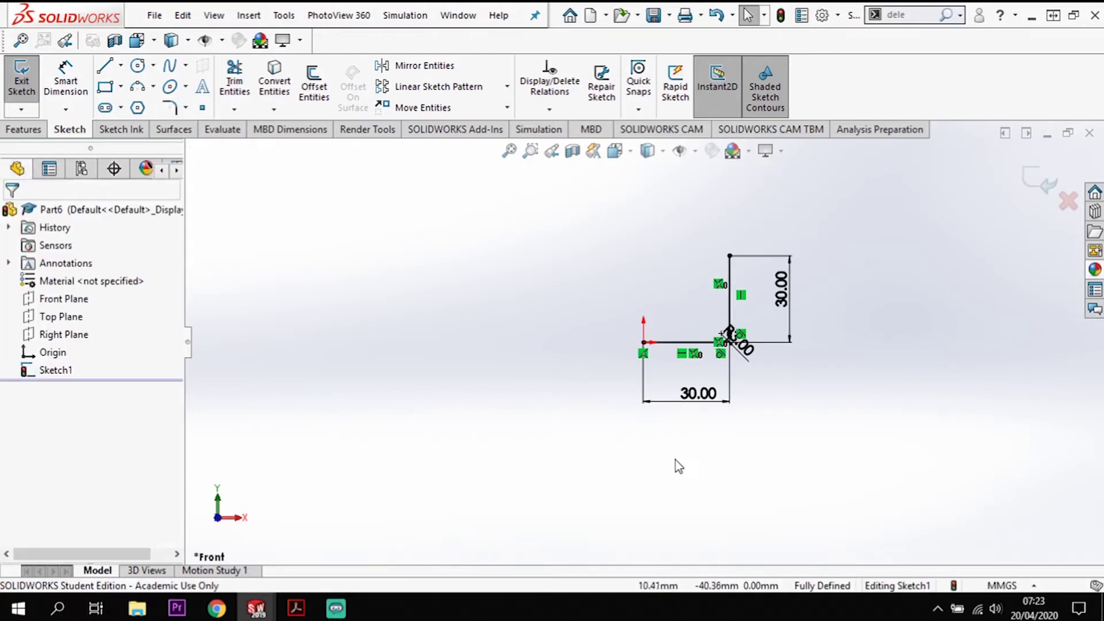
Set up a thin boss extrude of the L profile with a 2 mm one-direction wall, reversed to the inner side of the bend
scroll(678, 461, "down", 1)
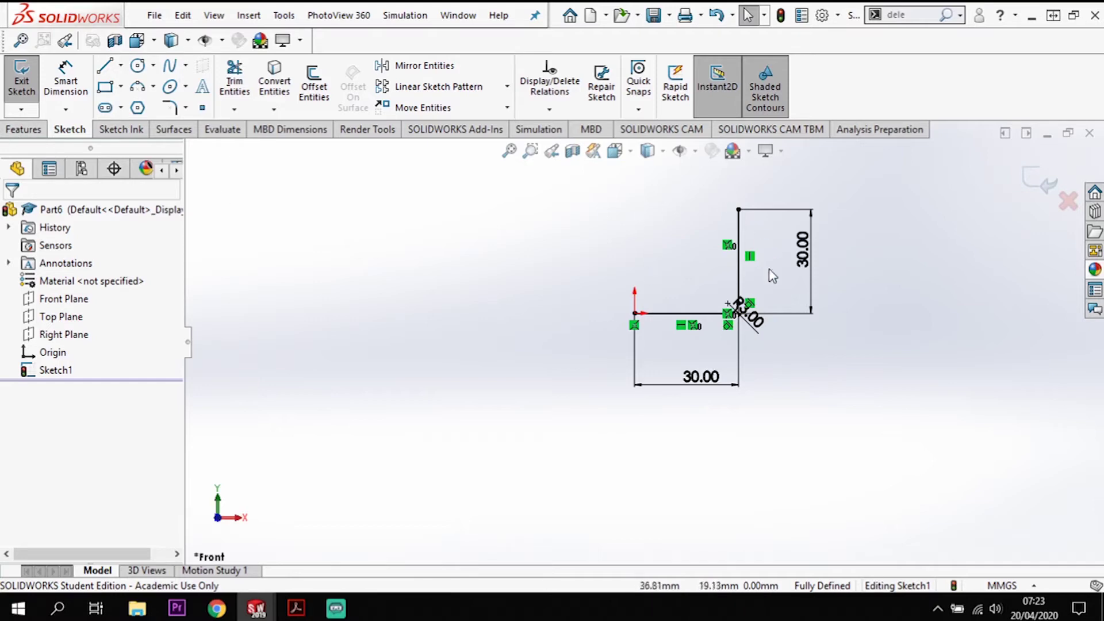
left_click(22, 130)
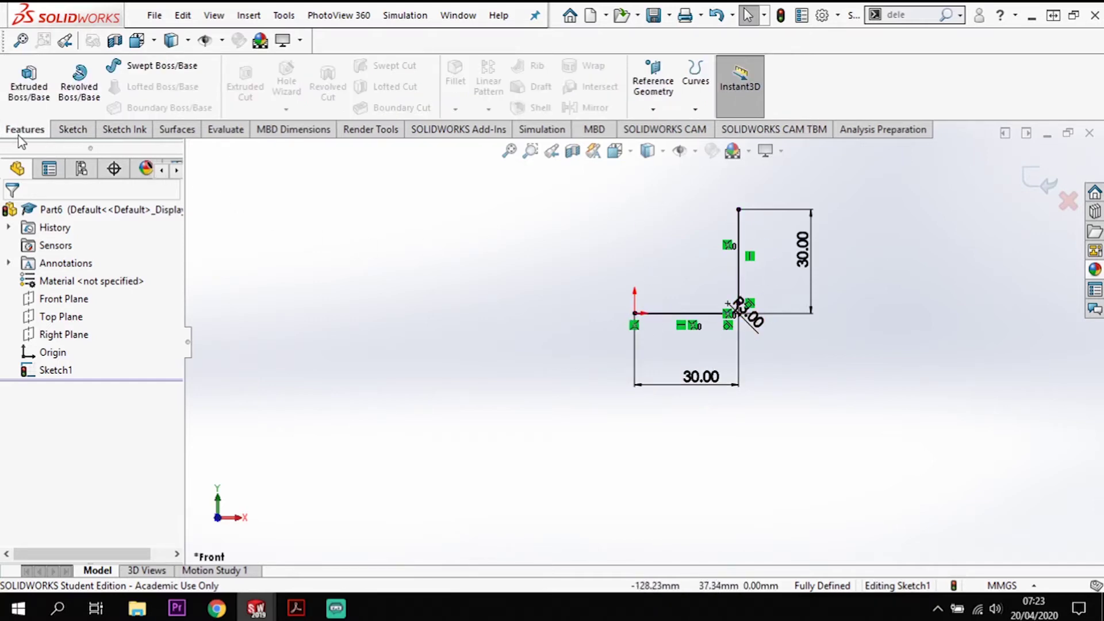
left_click(51, 90)
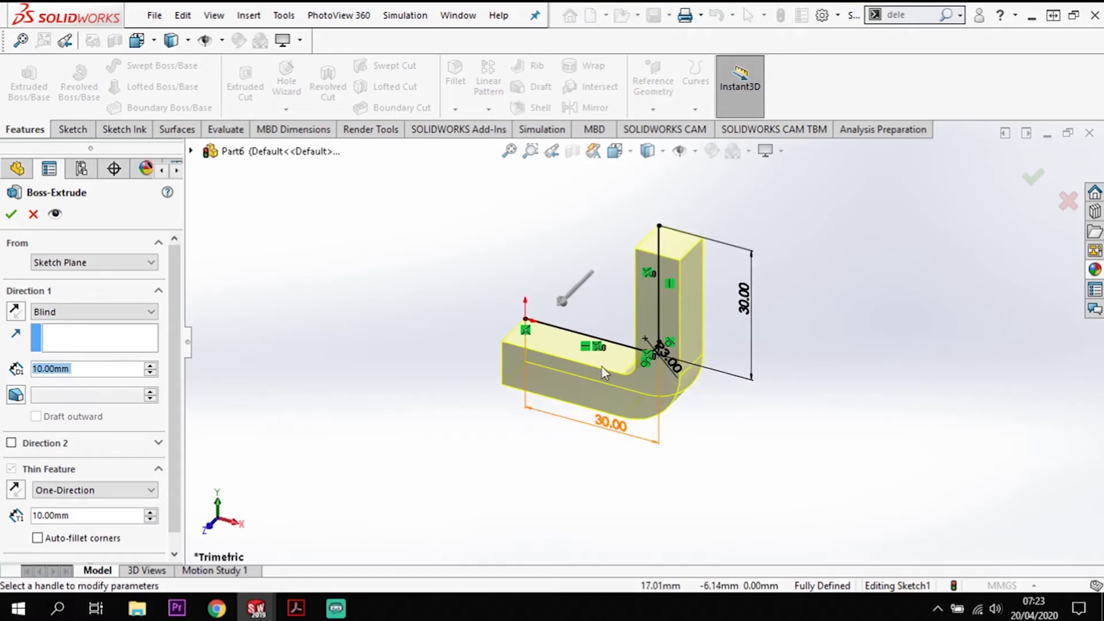
scroll(588, 373, "down", 1)
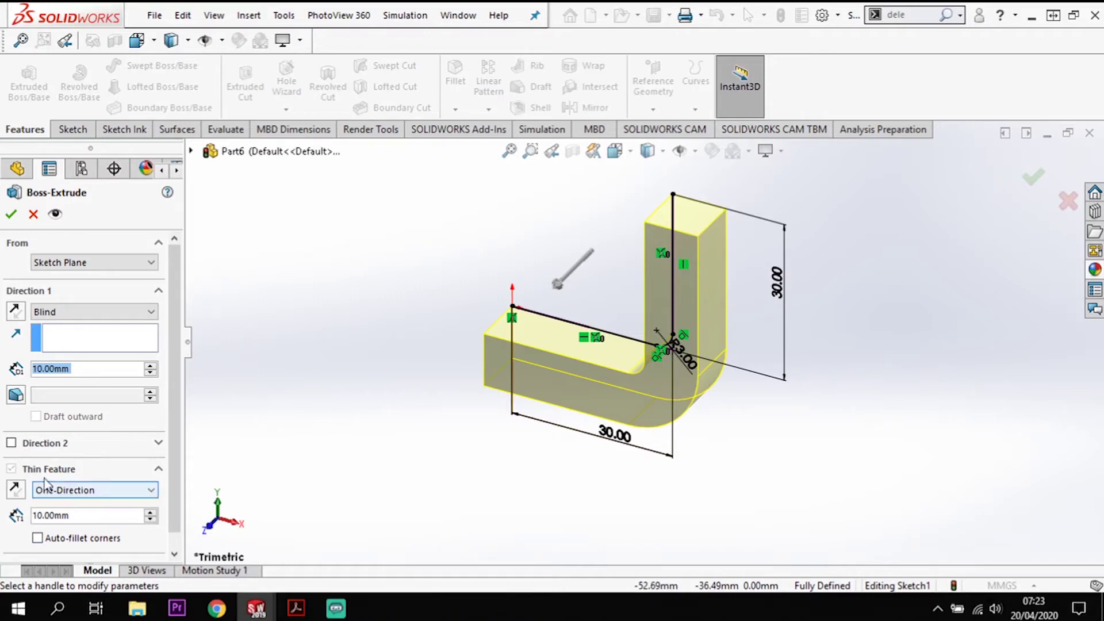
left_click(87, 517)
double_click(87, 518)
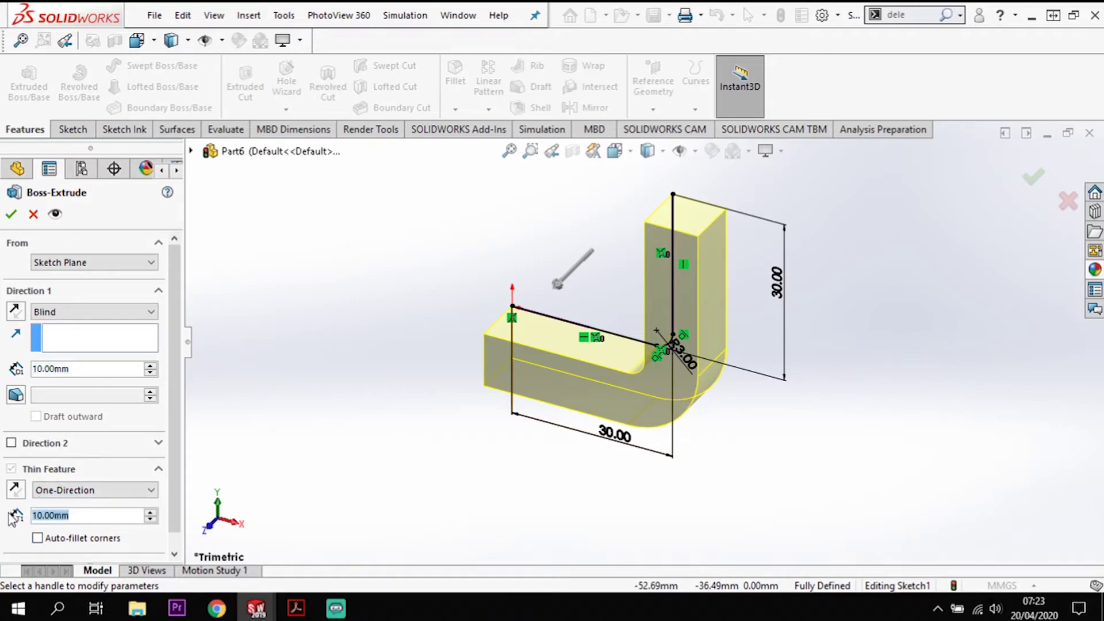
type("2")
key("Return")
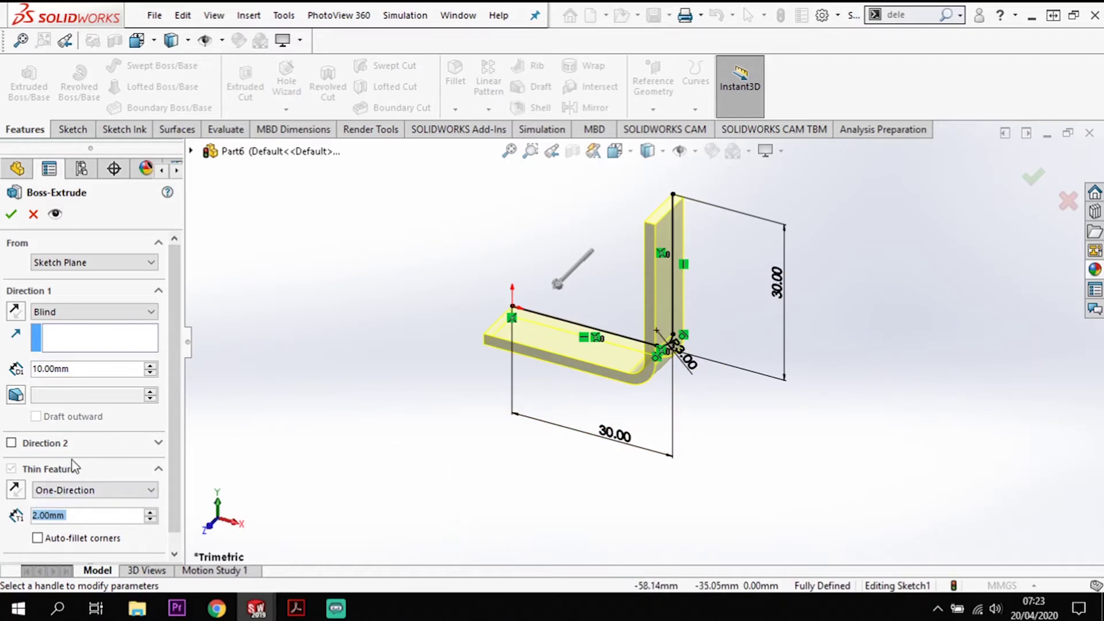
left_click(17, 492)
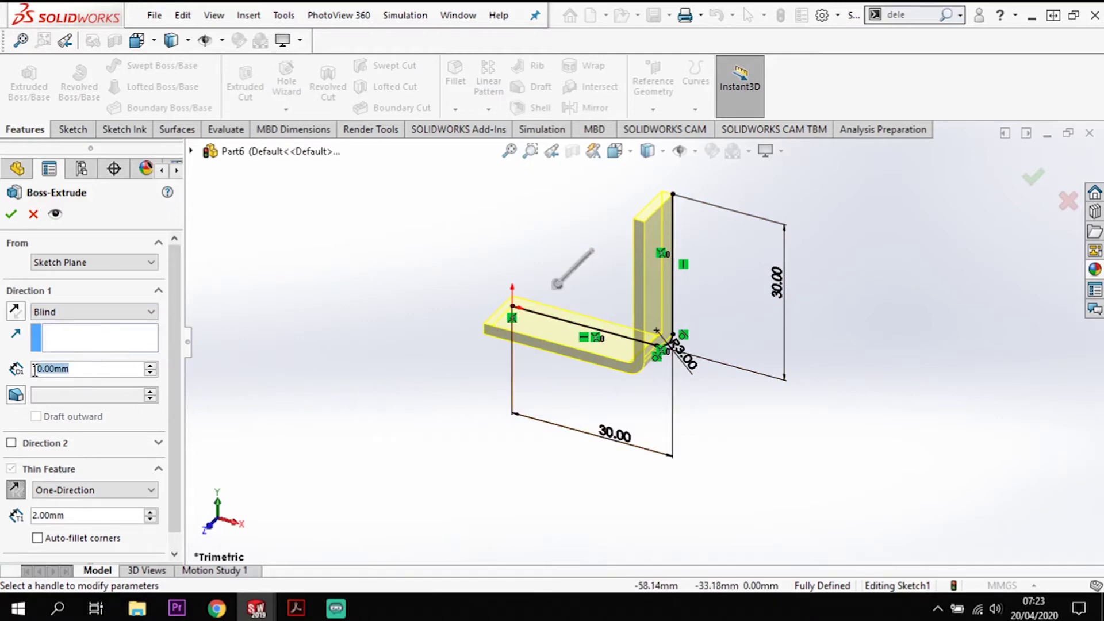
Set the blind extrusion depth to 20 mm and complete the thin bracket
scroll(33, 375, "up", 1)
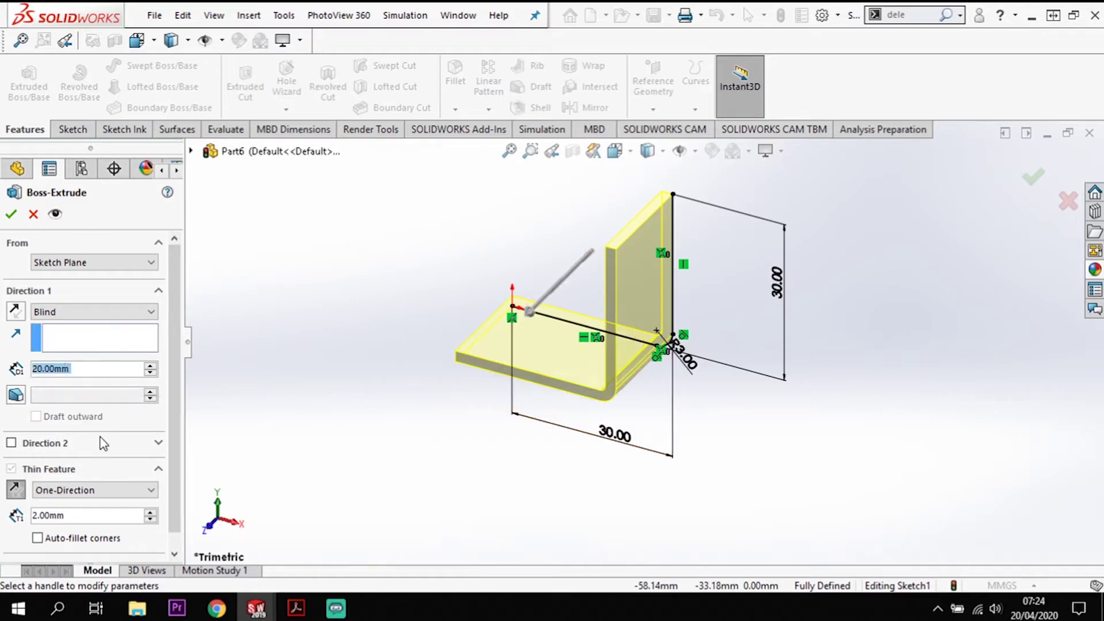
left_click(567, 407)
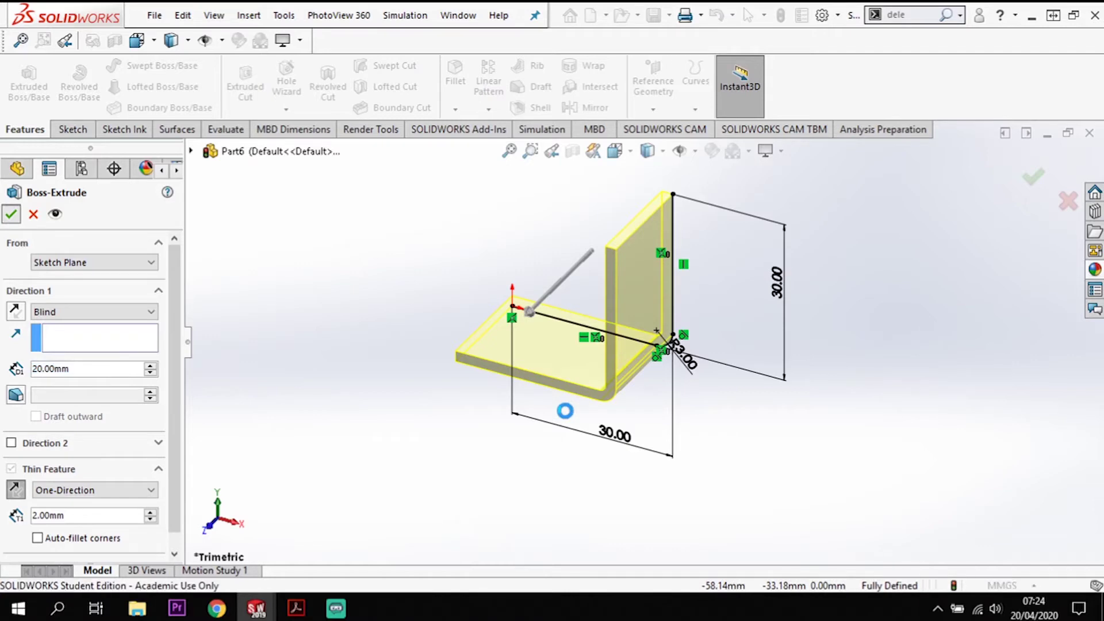
key("Return")
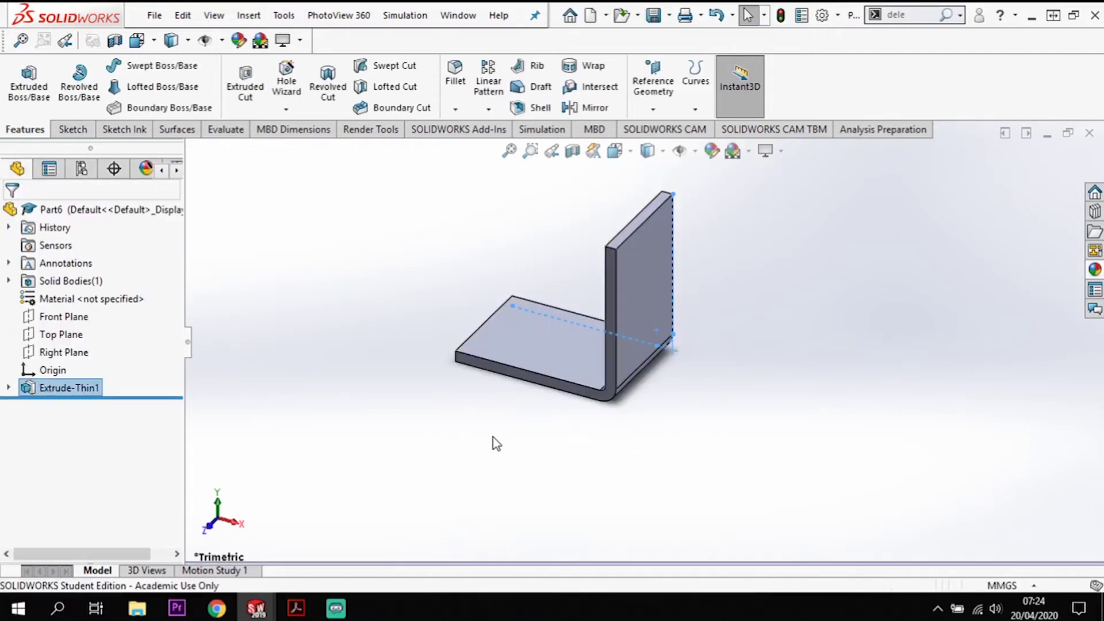
Start a sketch on the upright flange's inner face and draw a corner rectangle about 4.7 × 4.1 mm on its +Z side edge near the bend
middle_click_drag(498, 441, 602, 453)
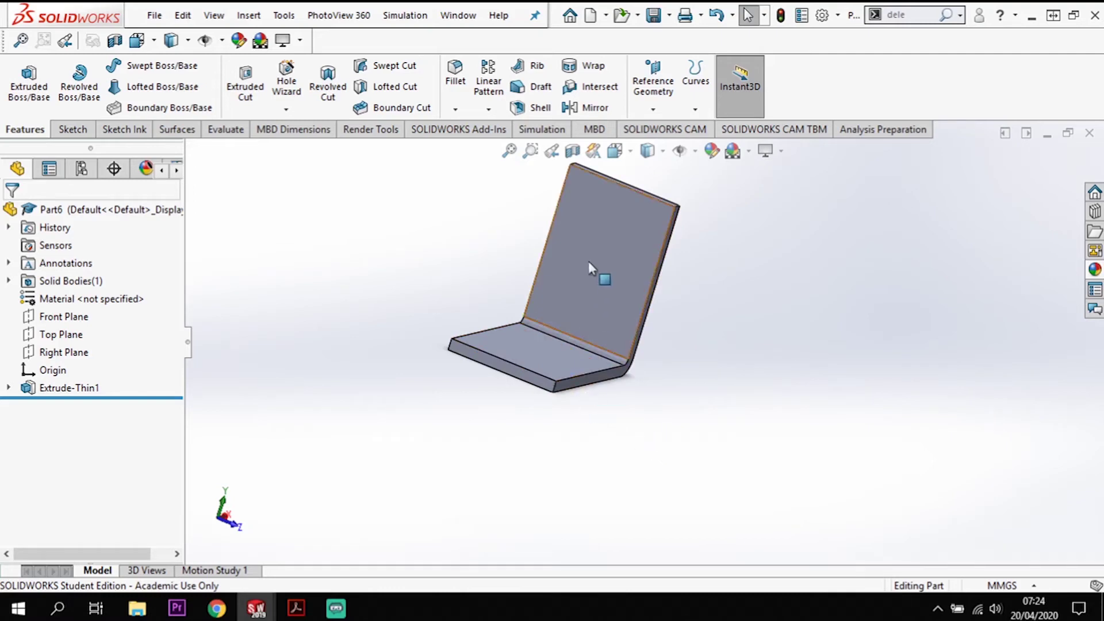
left_click(600, 274)
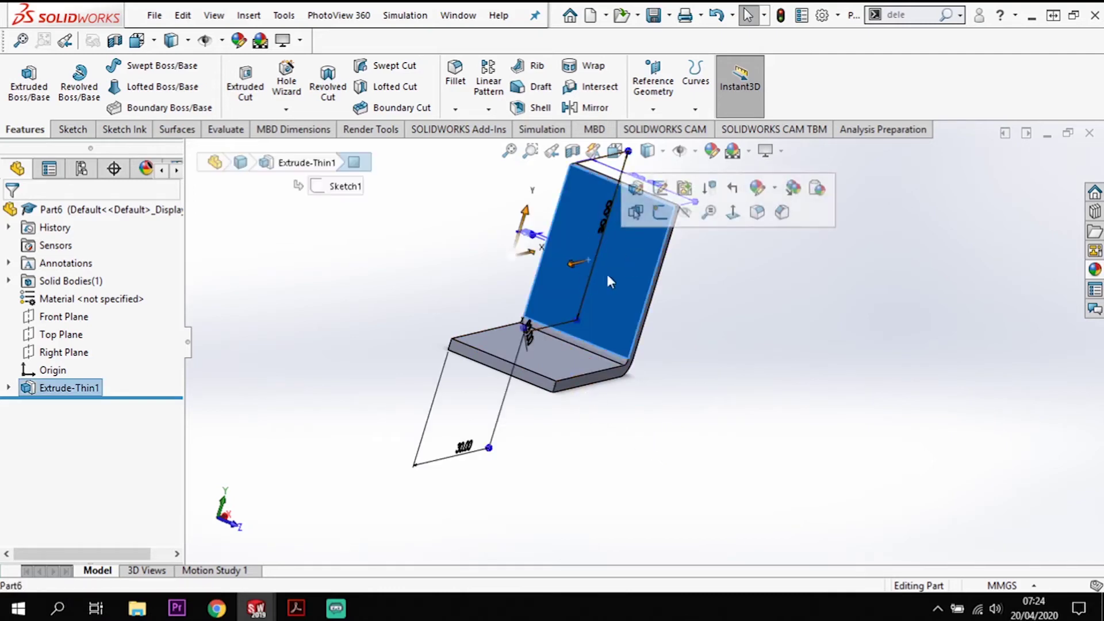
left_click(666, 217)
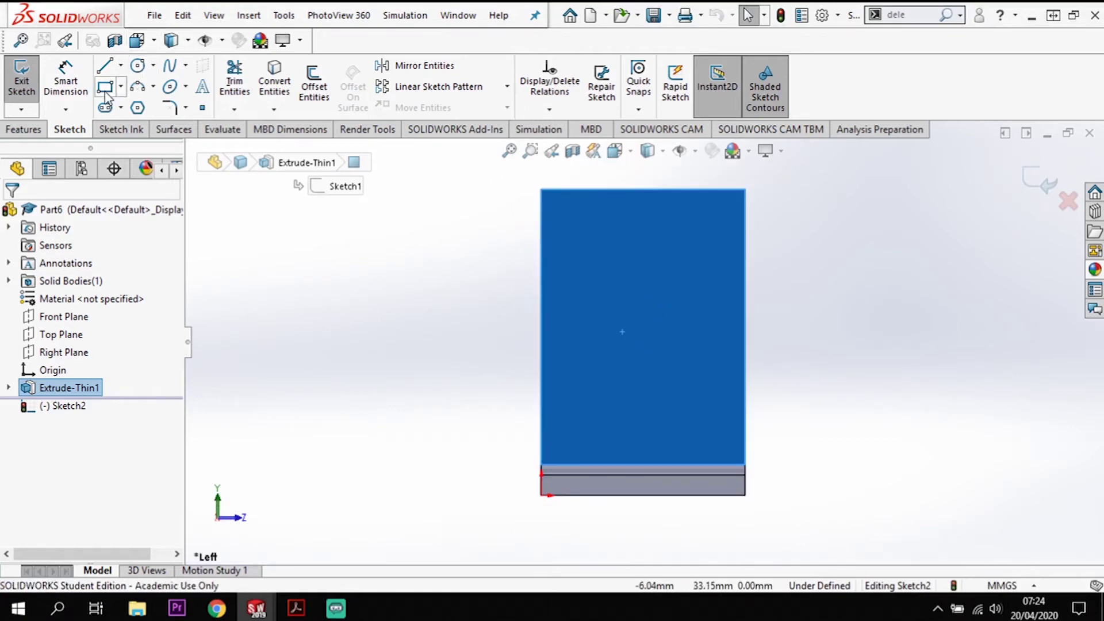
key("r")
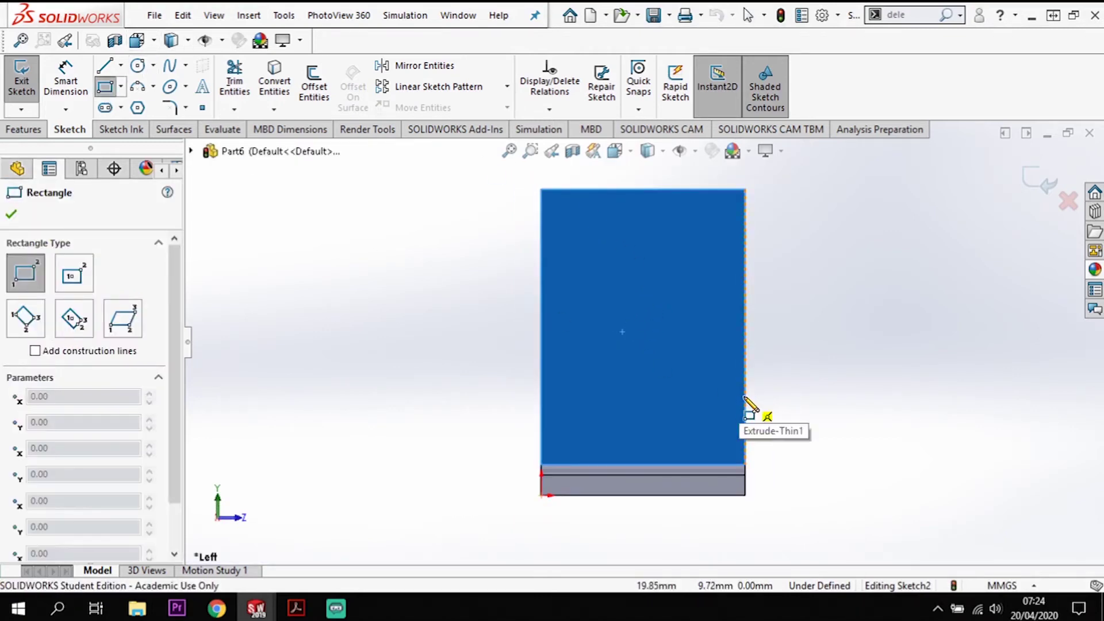
left_click(744, 397)
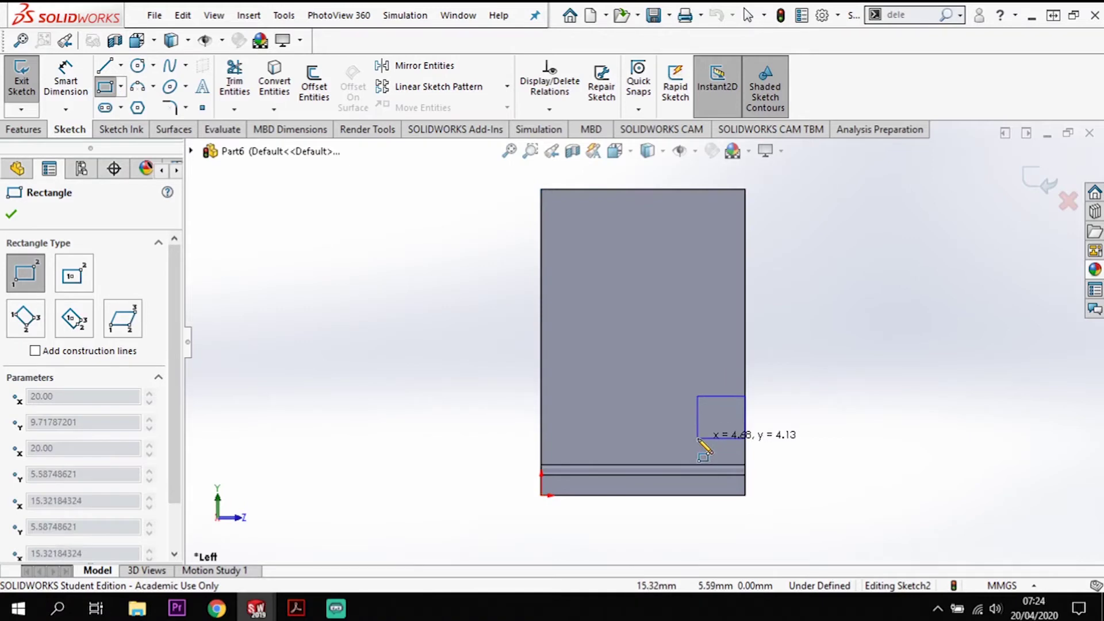
left_click(698, 438)
key("Escape")
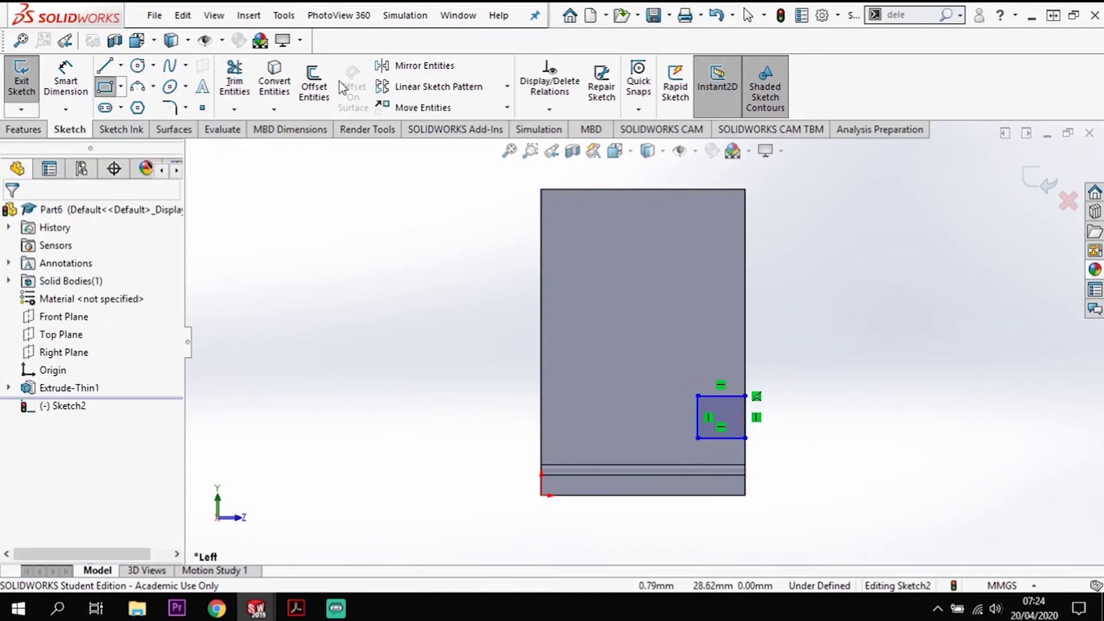
Dimension the rectangle's upper edge 20 mm from the upright flange's top edge
left_click(73, 75)
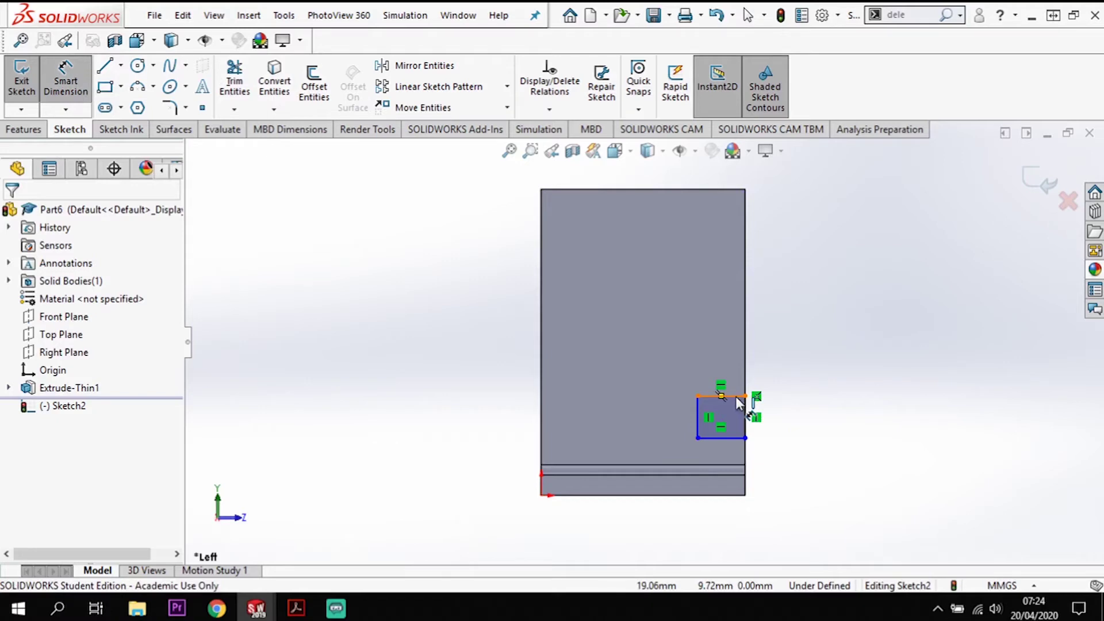
left_click(733, 189)
left_click(849, 267)
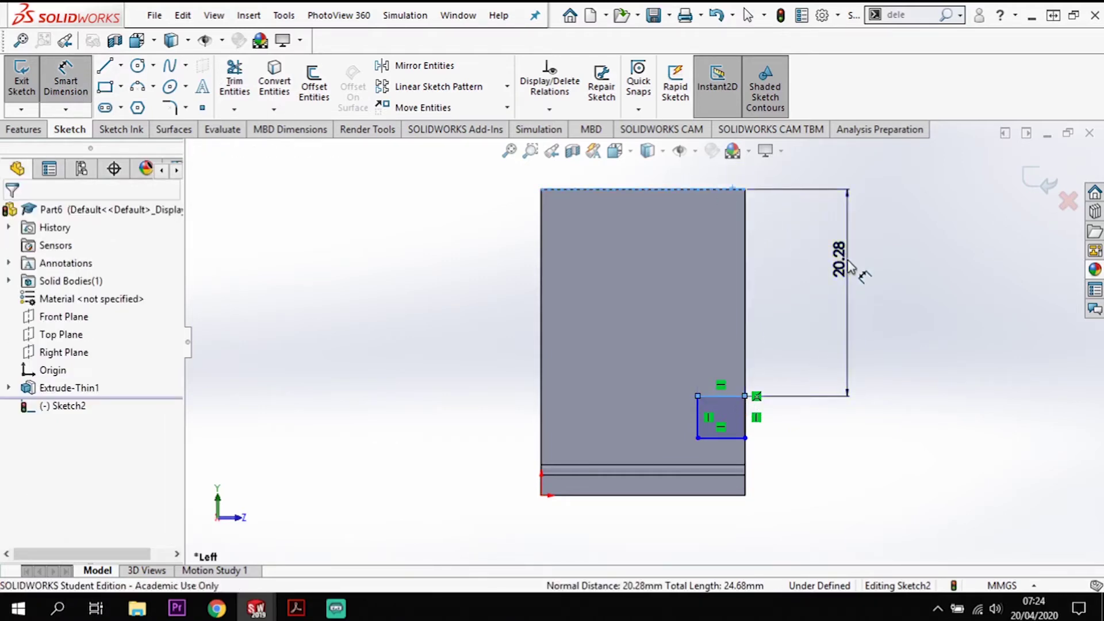
key("Return")
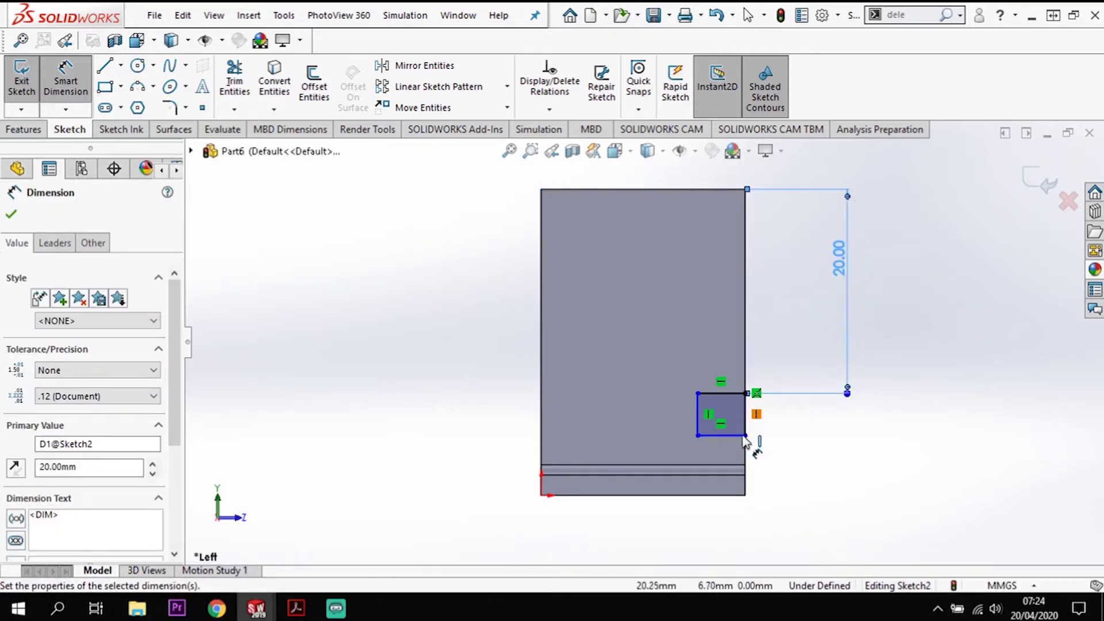
Dimension the notch rectangle to 4 mm wide and 5 mm high
left_click(727, 392)
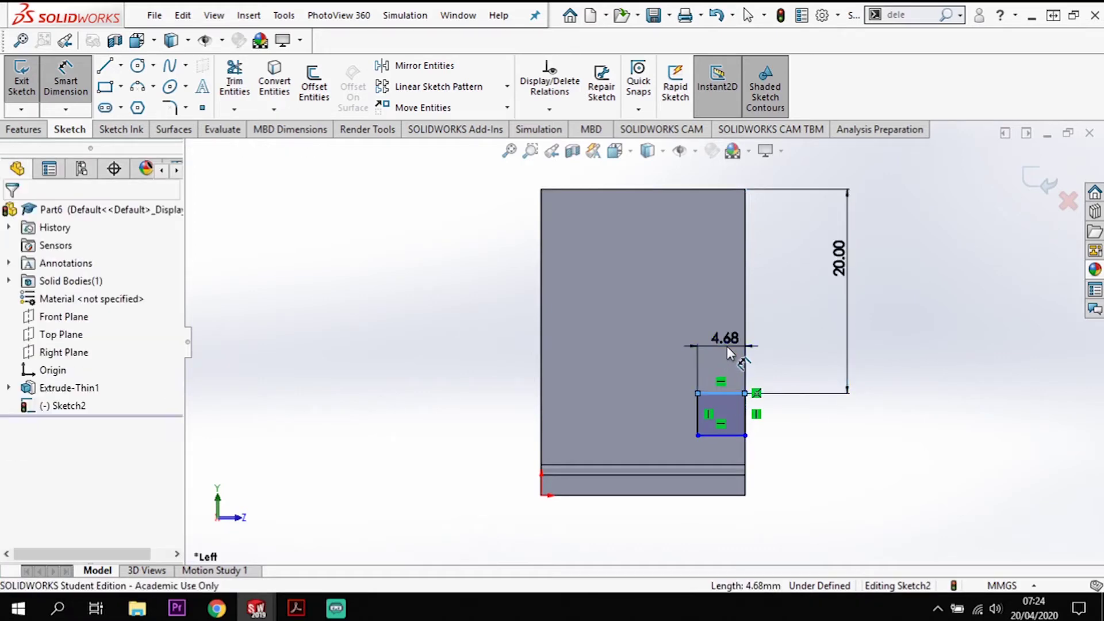
left_click(727, 346)
type("4")
key("Return")
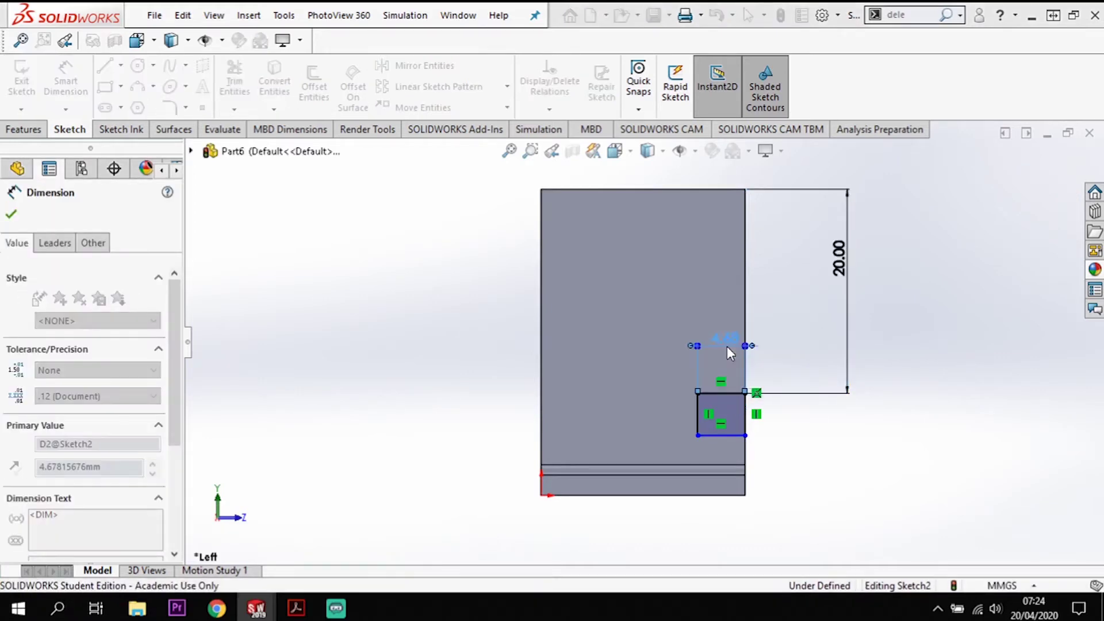
left_click(705, 412)
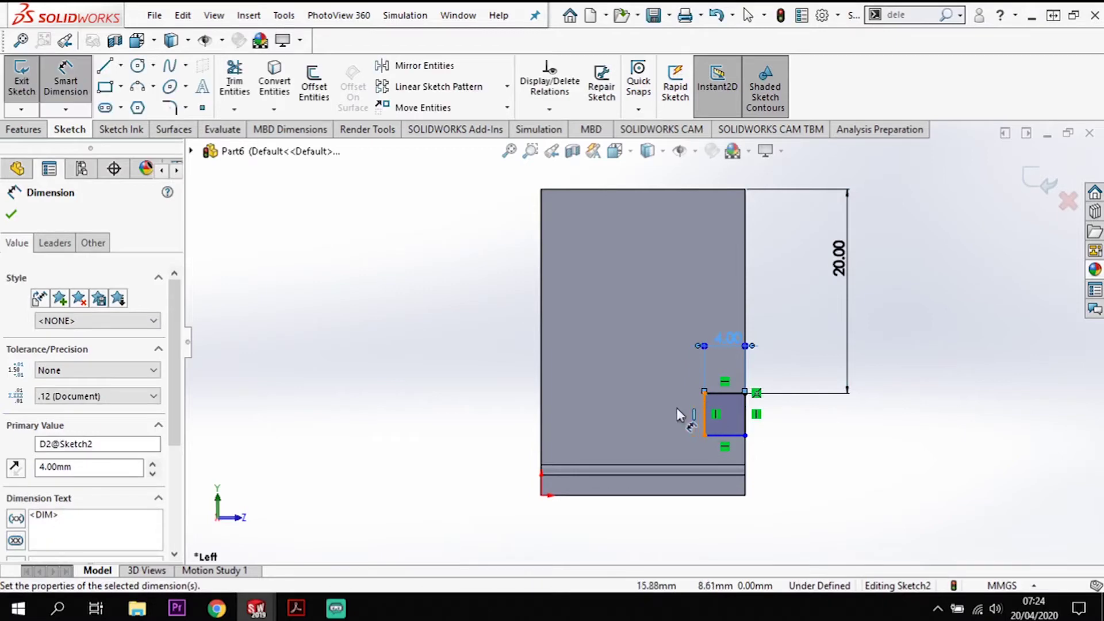
left_click(677, 412)
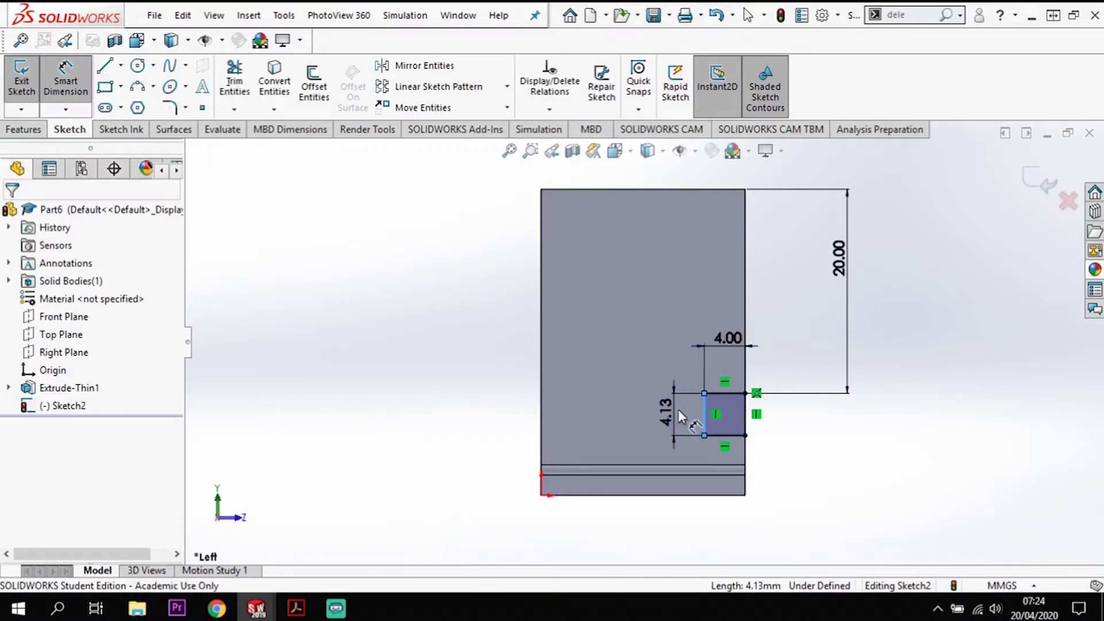
type("5")
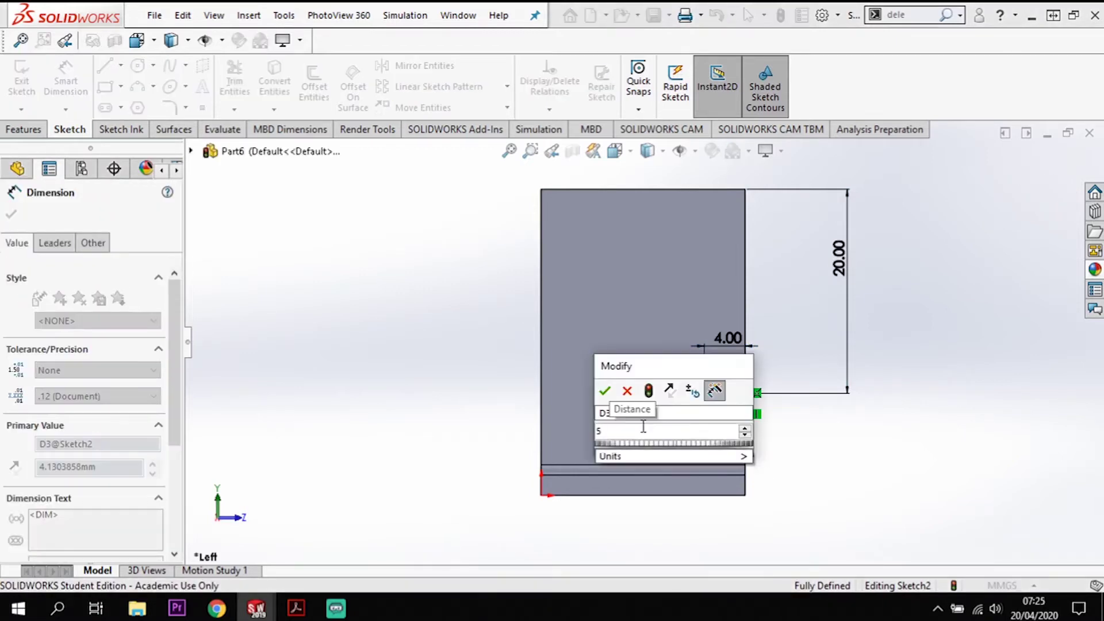
key("Return")
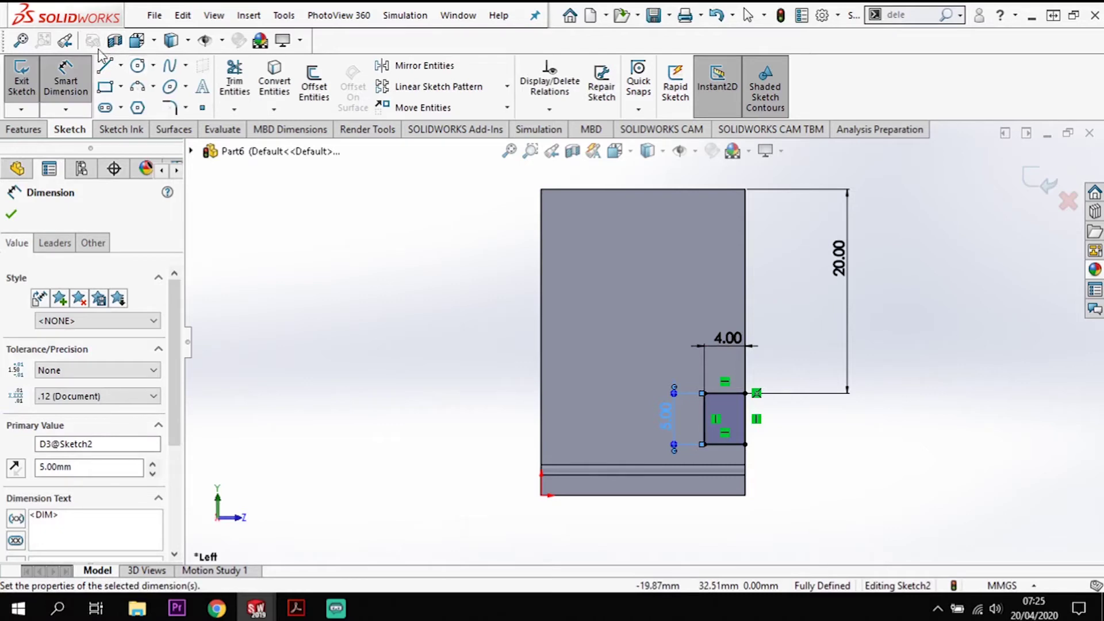
Draw a vertical centerline from the midpoint of the flange's top edge down to the lower edge of the face
left_click(153, 64)
left_click(121, 65)
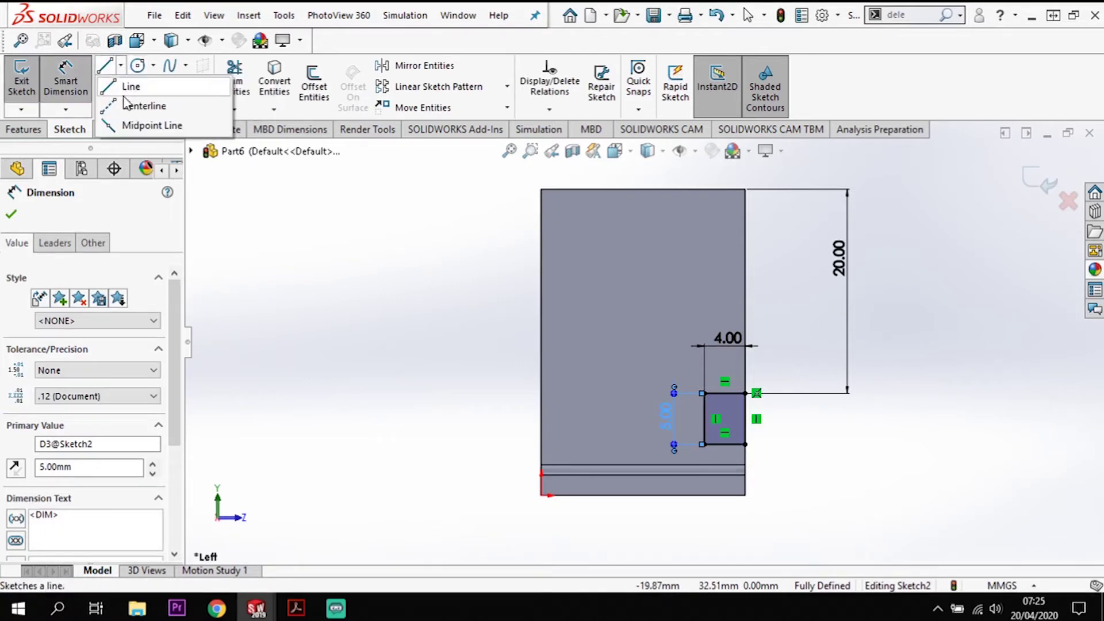
left_click(644, 189)
left_click(644, 463)
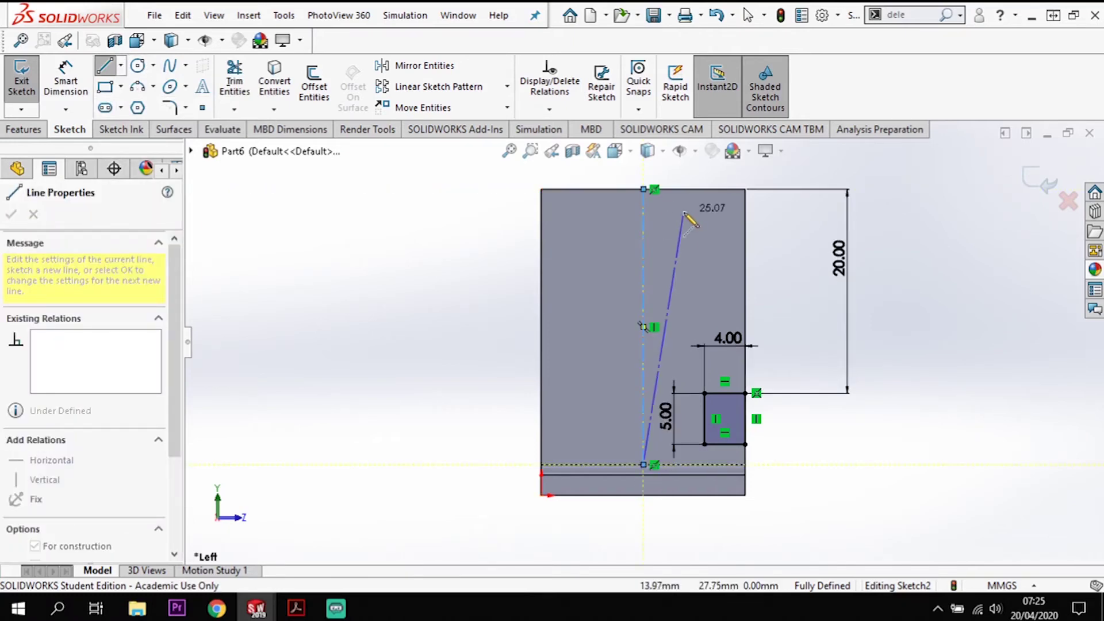
key("Escape")
Draw a circle about 5.8 mm in diameter centred on the centerline in the upper part of the flange
left_click(137, 66)
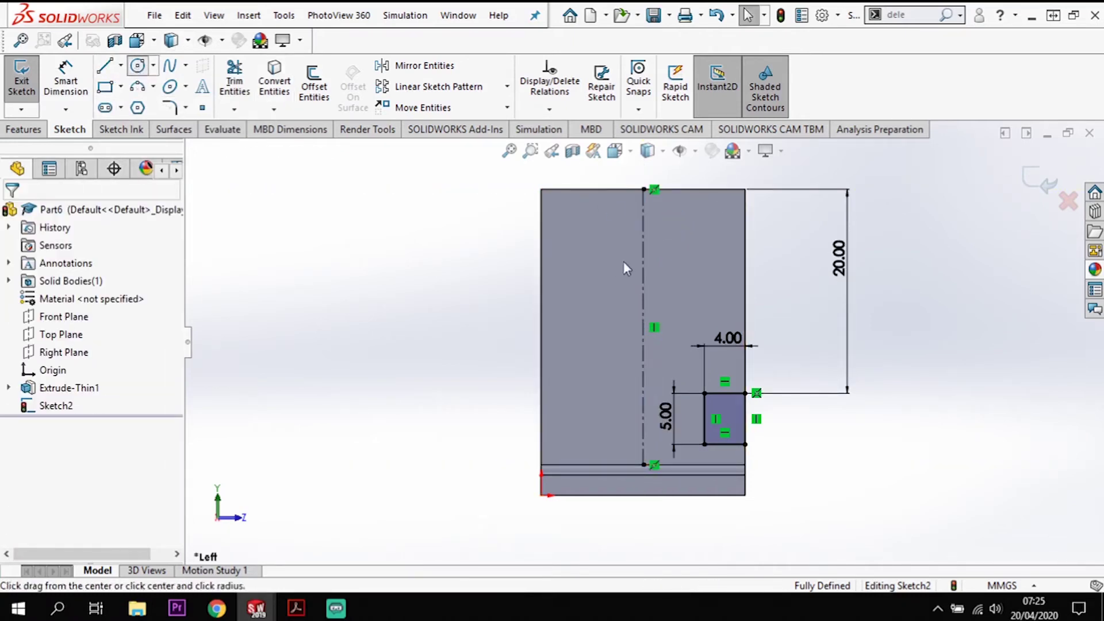
left_click(643, 285)
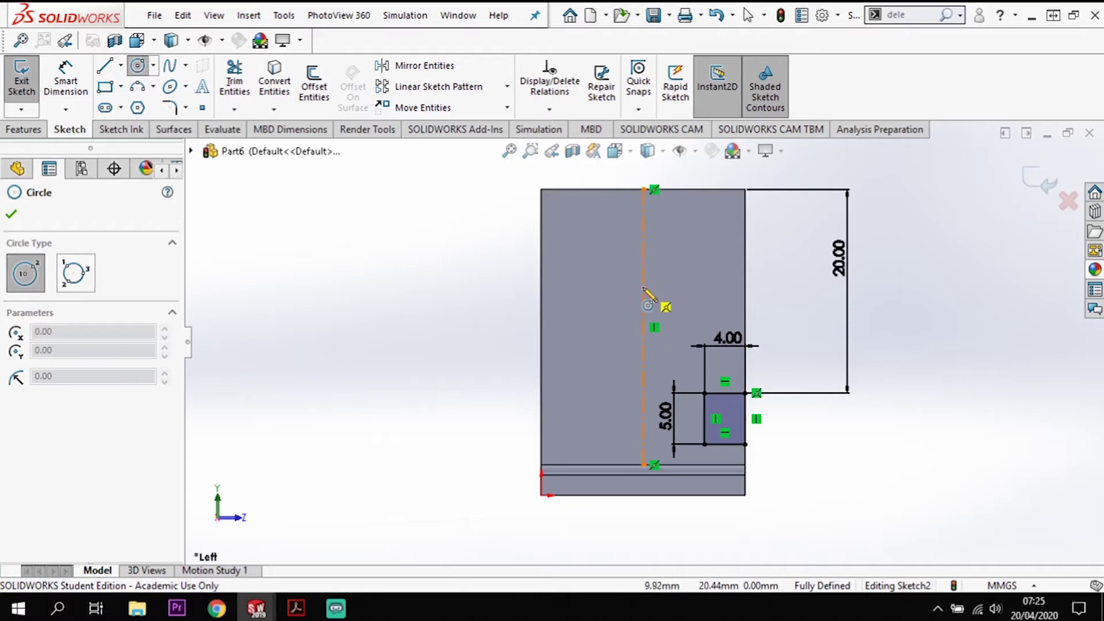
left_click(670, 270)
key("Escape")
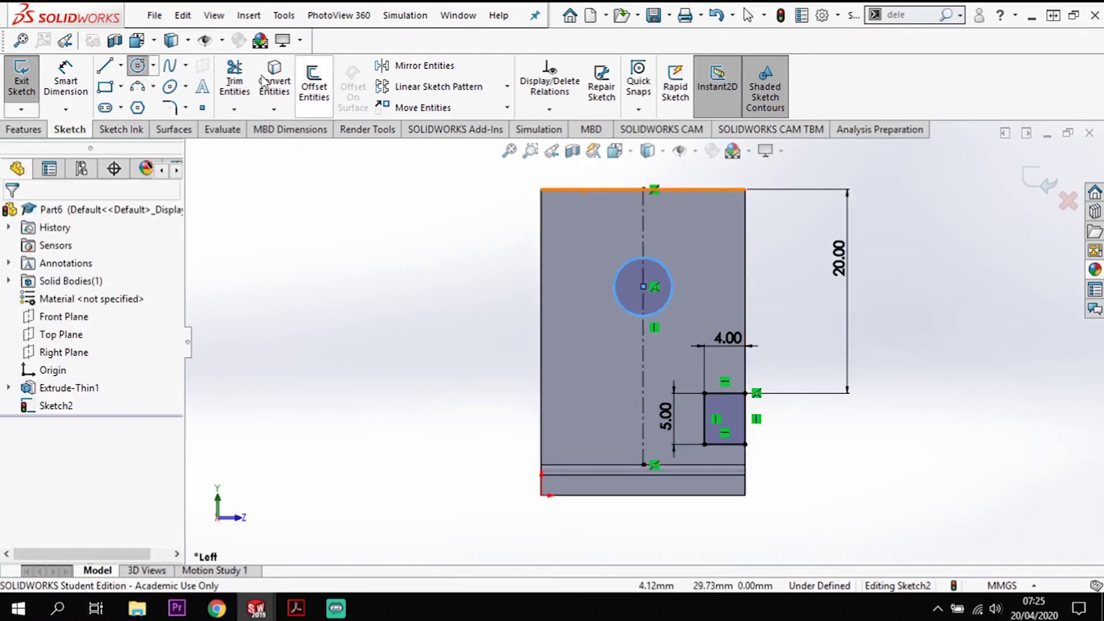
Dimension the circle to 10 mm diameter and place its centre 10 mm below the flange's top edge
left_click(64, 77)
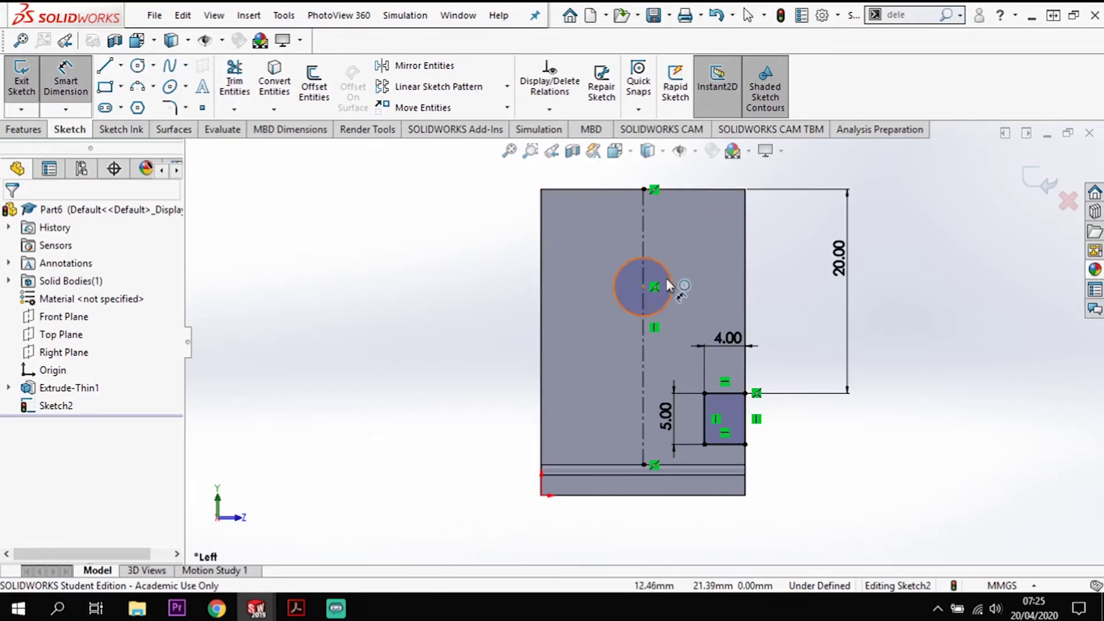
left_click(687, 265)
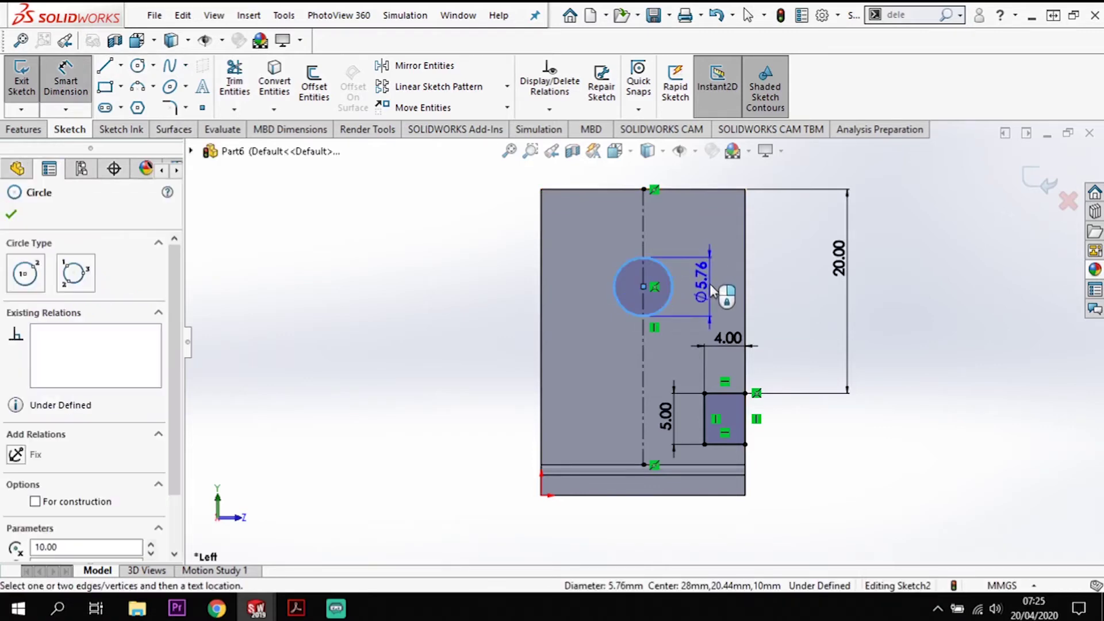
left_click(712, 284)
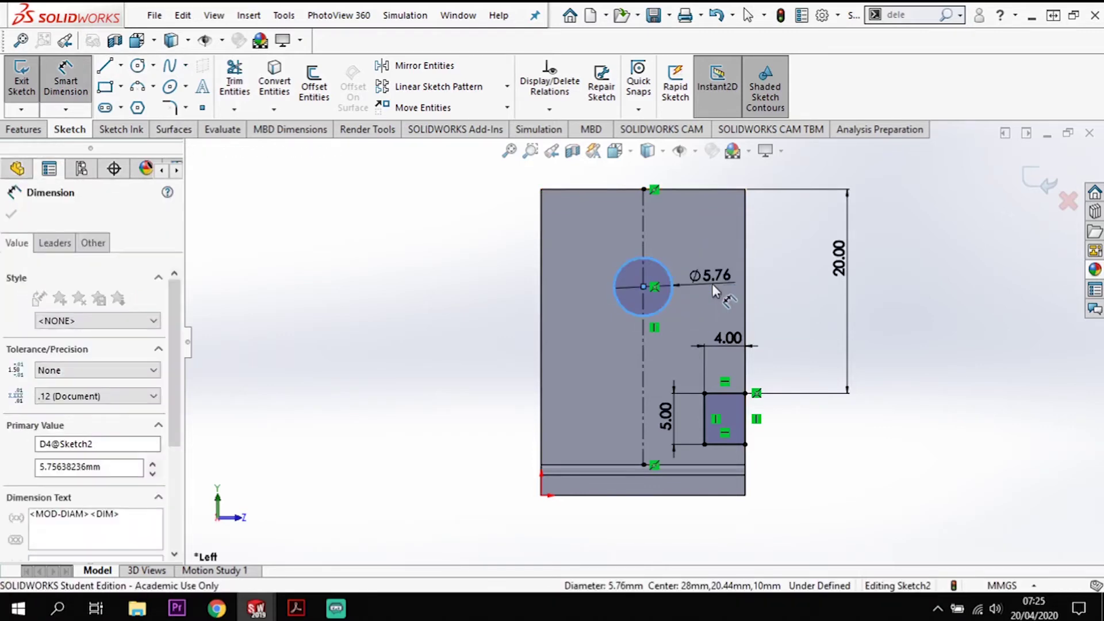
key("Return")
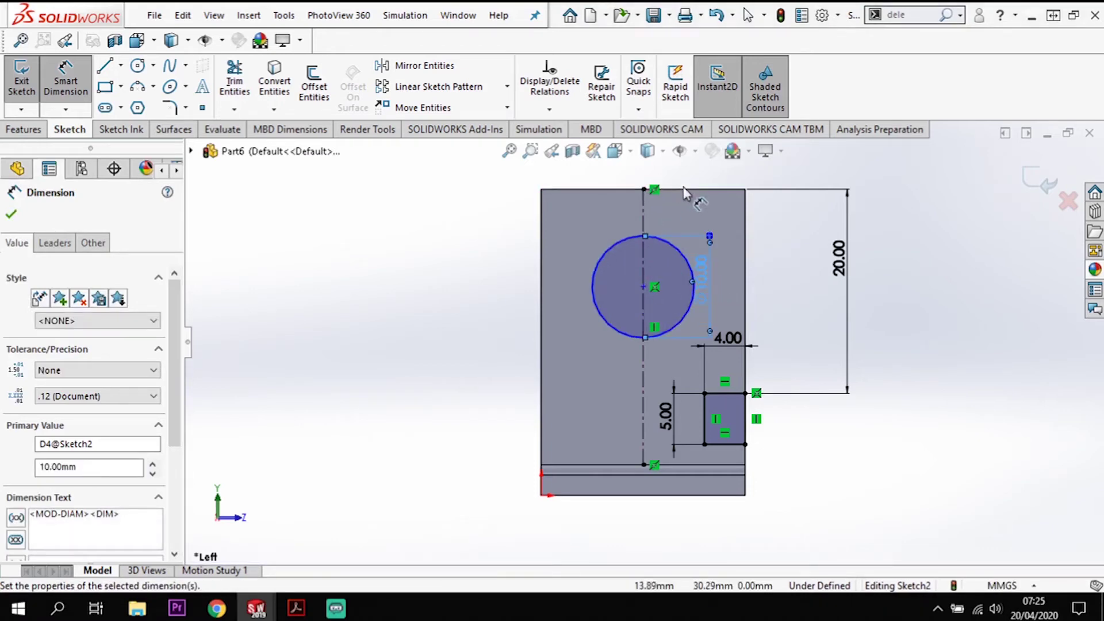
left_click(643, 287)
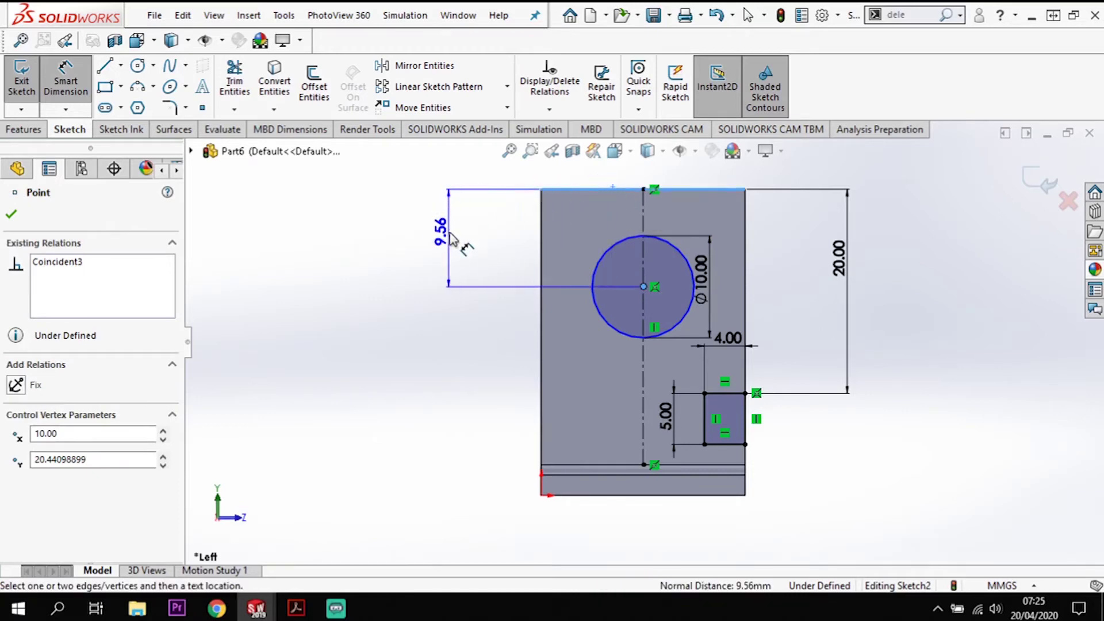
left_click(456, 233)
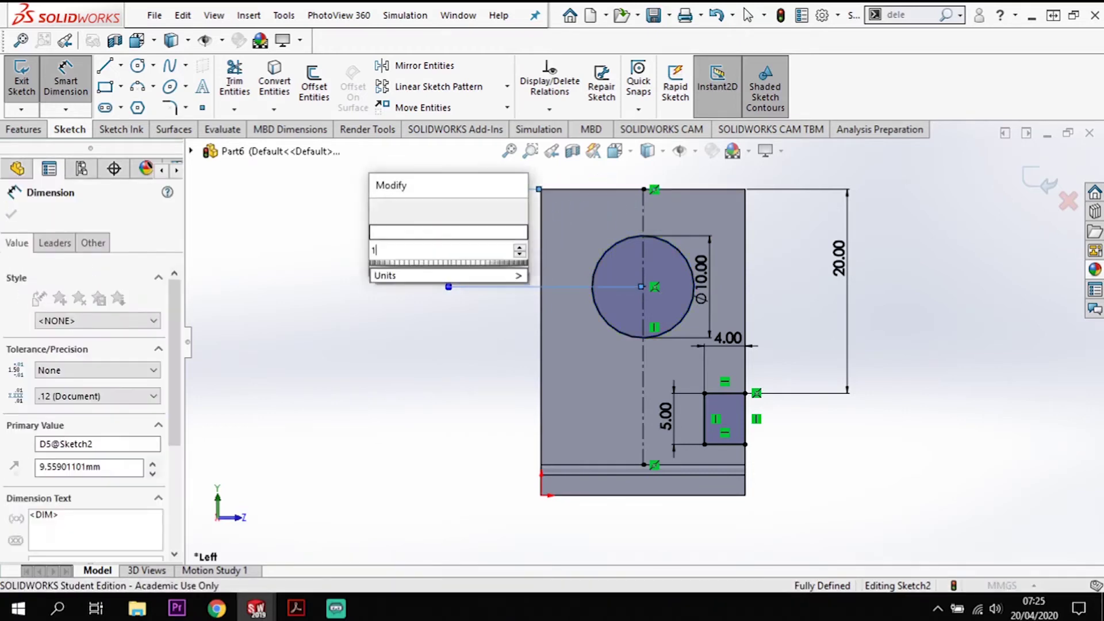
key("Return")
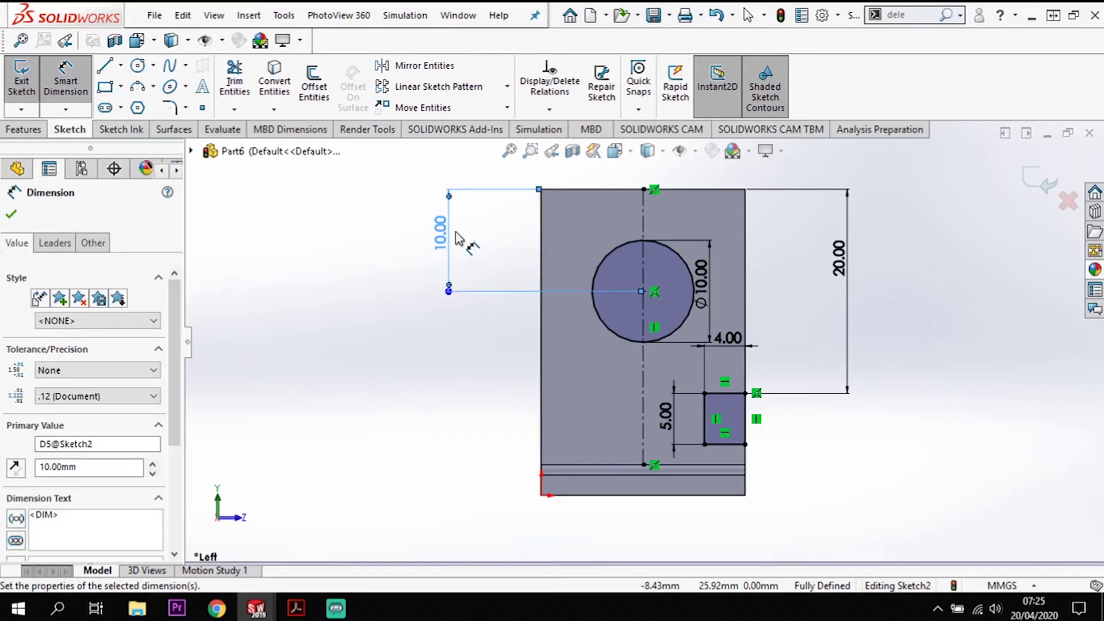
Cut the circle and the notch rectangle through the upright flange with a Through All extruded cut
left_click(26, 131)
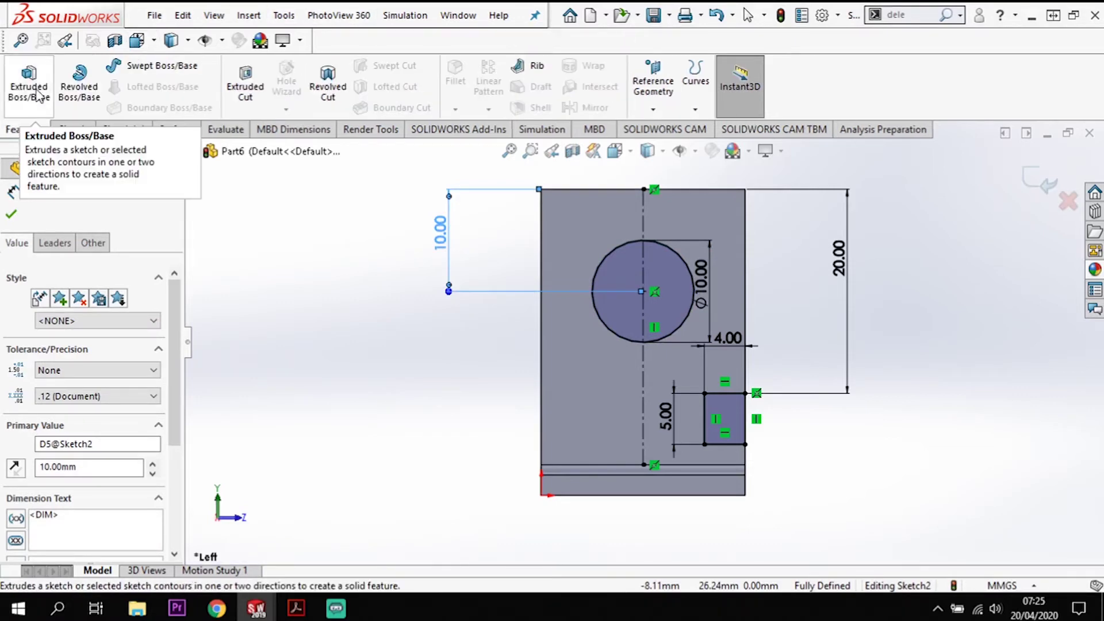
left_click(239, 89)
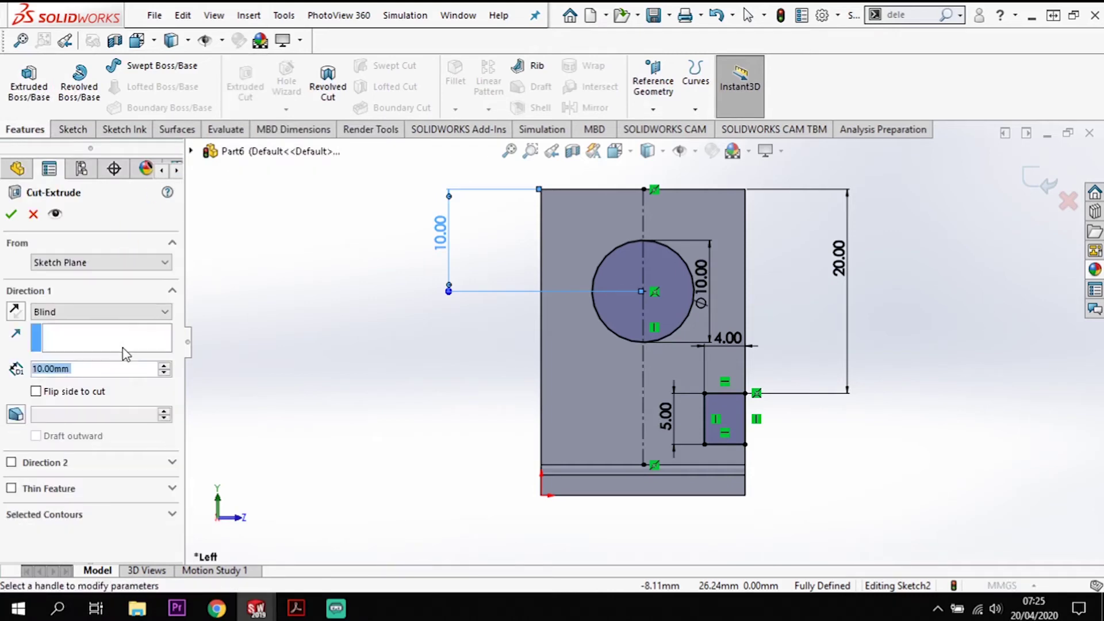
left_click(100, 313)
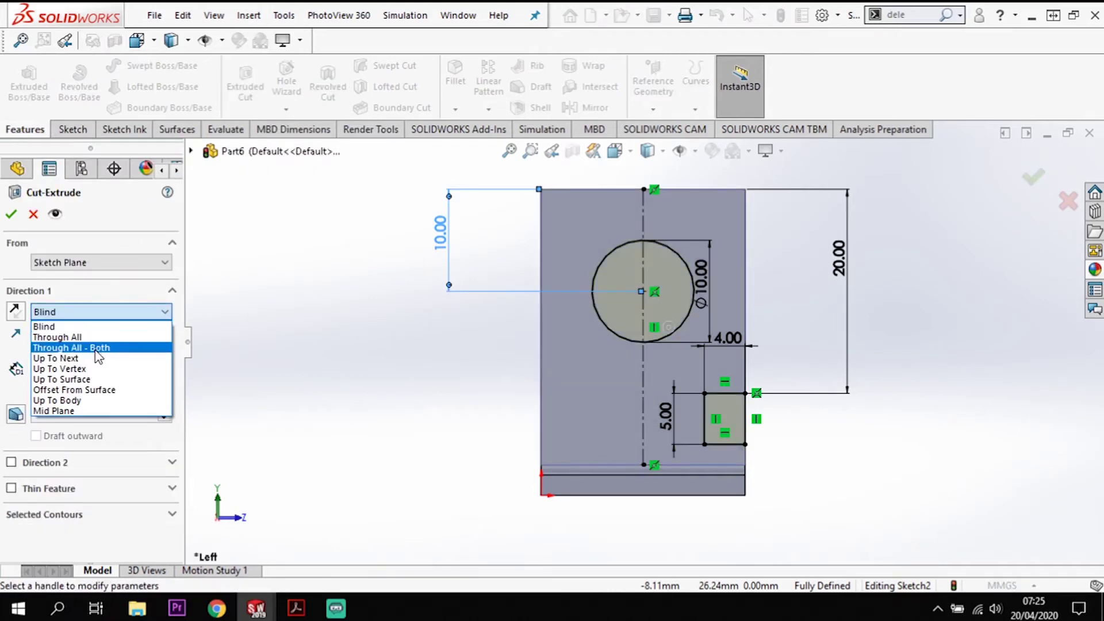
left_click(95, 337)
left_click(11, 214)
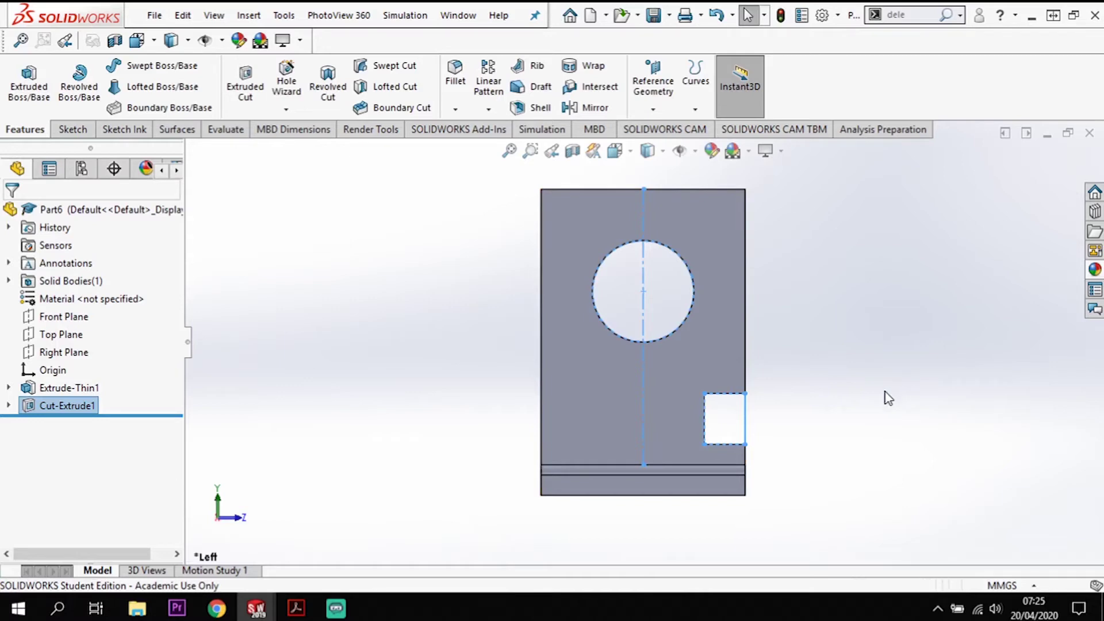
Start a sketch on the upper face of the bracket's horizontal flange
middle_click_drag(880, 414, 825, 410)
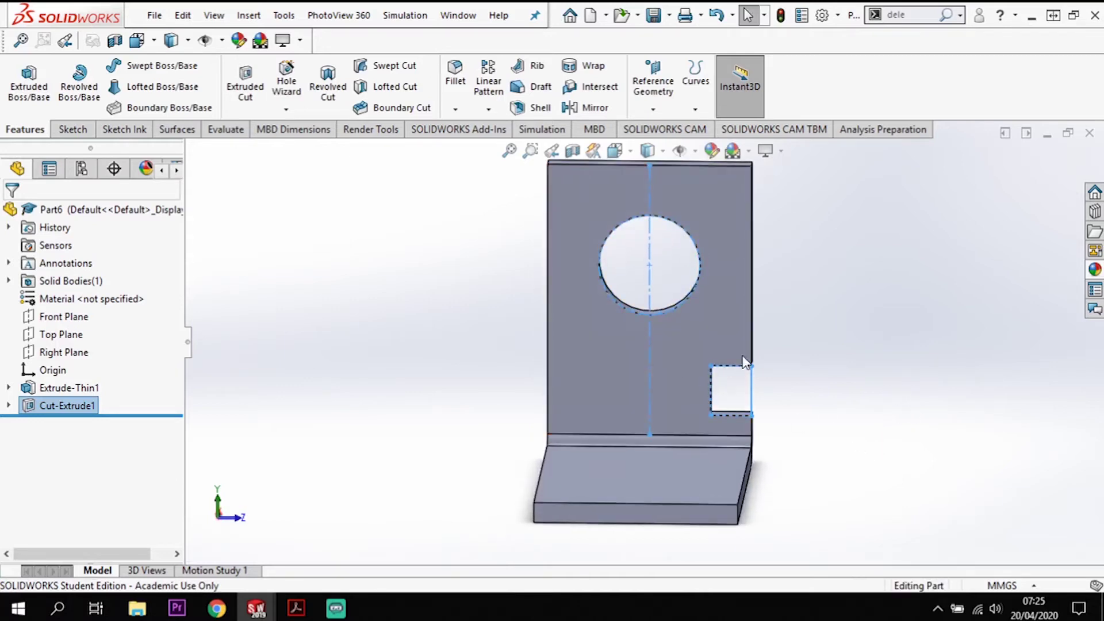
left_click(834, 422)
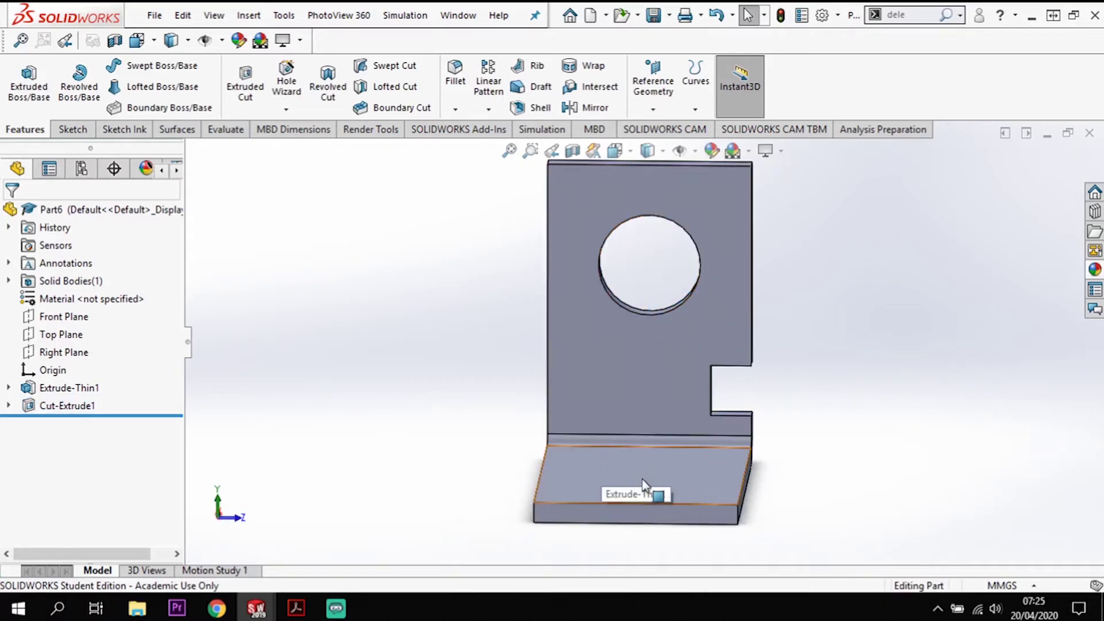
left_click(665, 478)
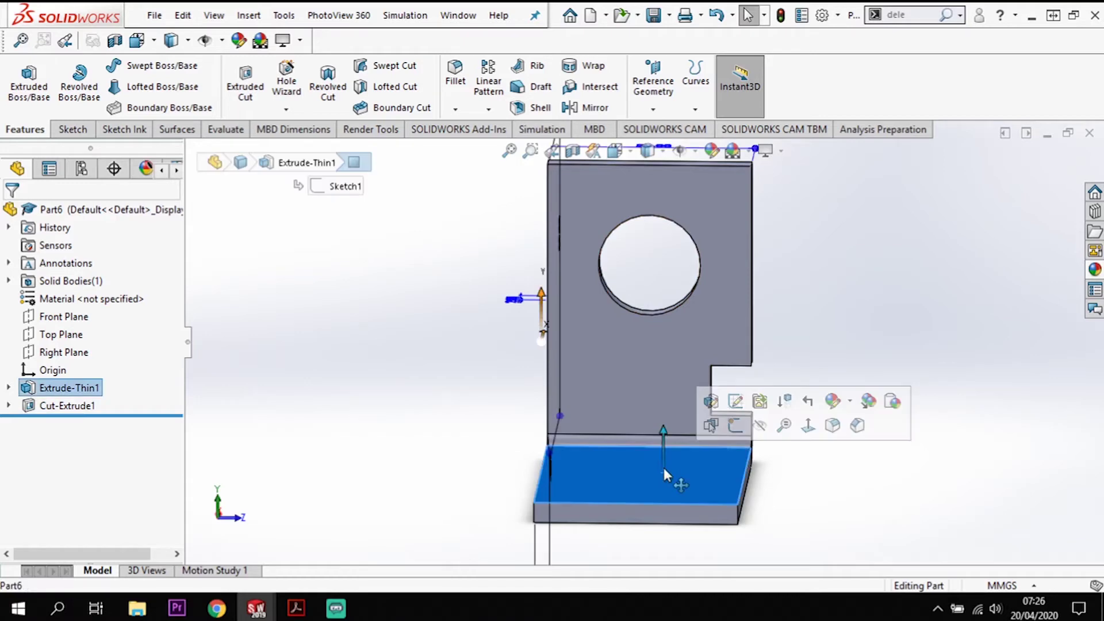
left_click(736, 424)
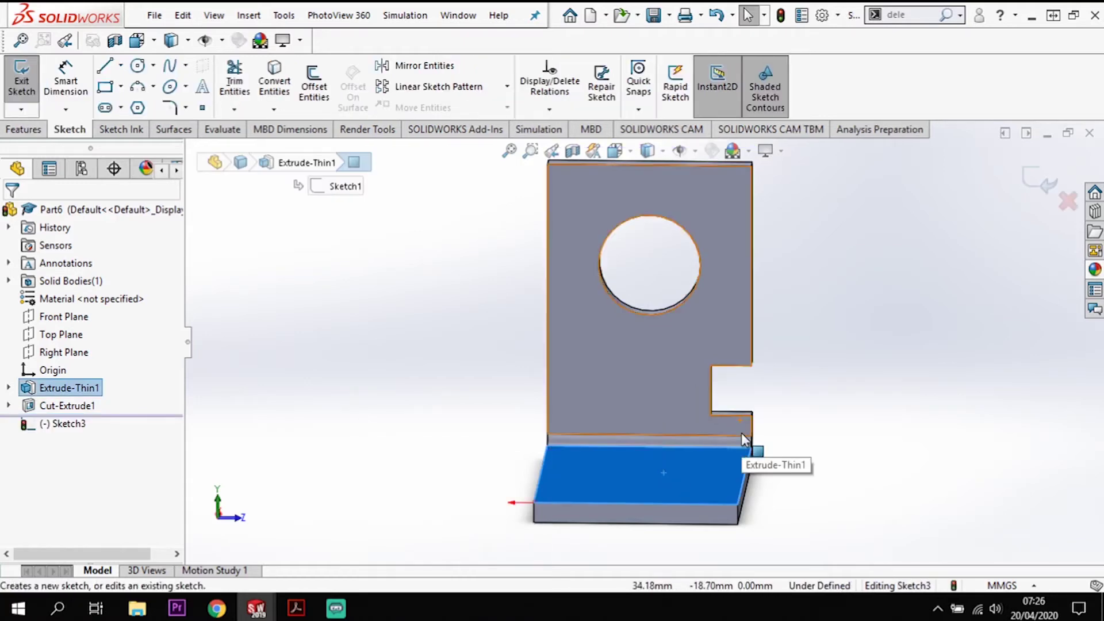
key("space")
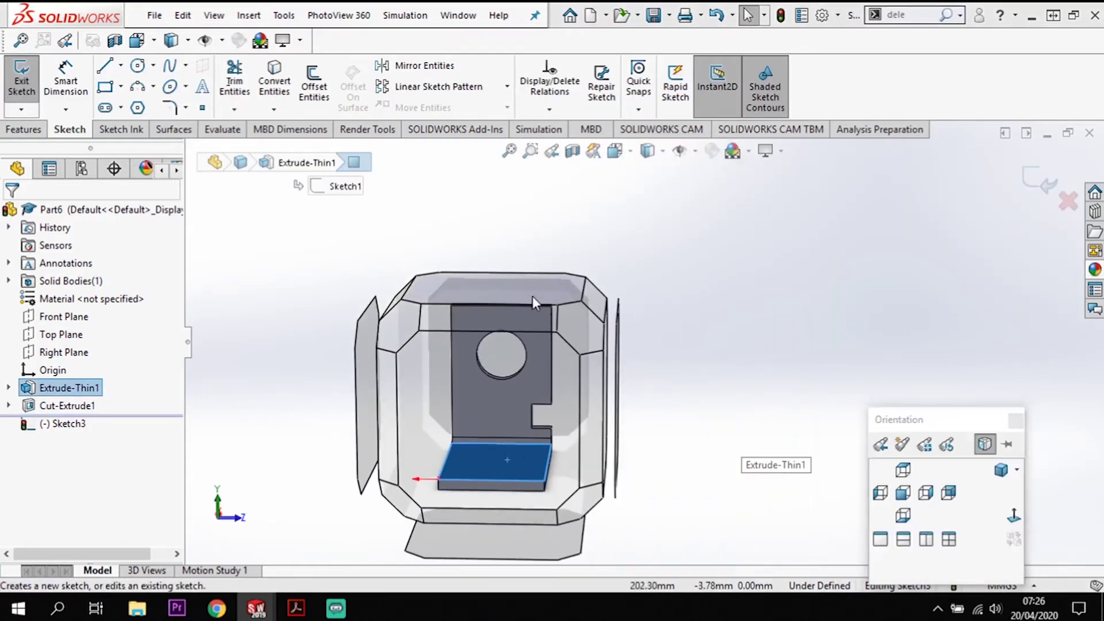
key("ctrl+8")
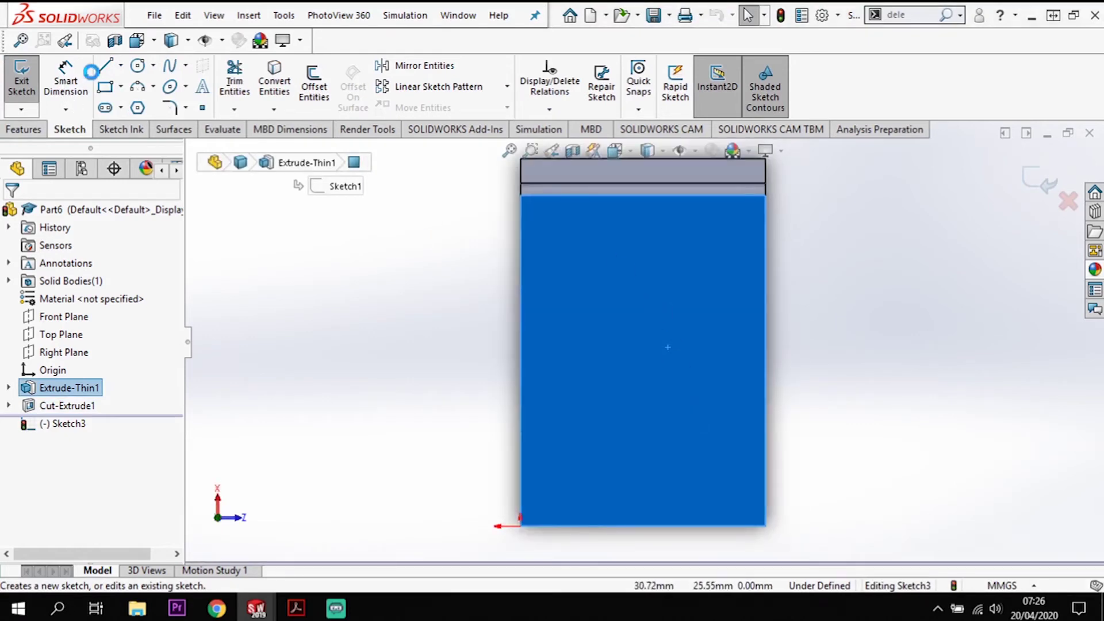
Draw a centerline along the horizontal flange from the midpoint of the bend edge to the midpoint of the outer end edge
left_click(122, 72)
left_click(138, 103)
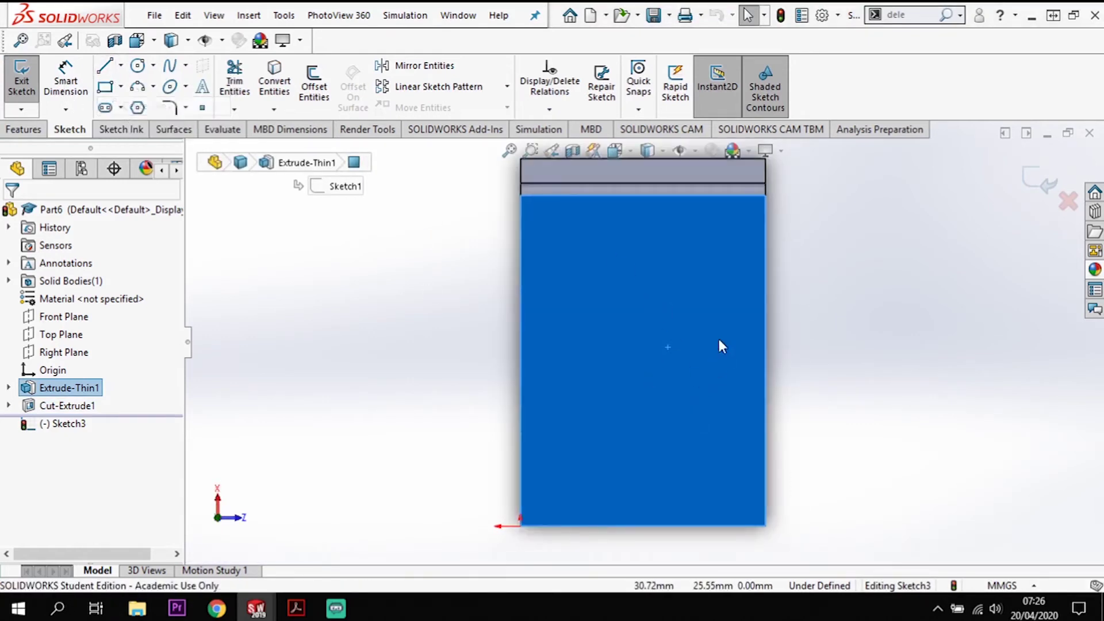
left_click_drag(642, 195, 642, 526)
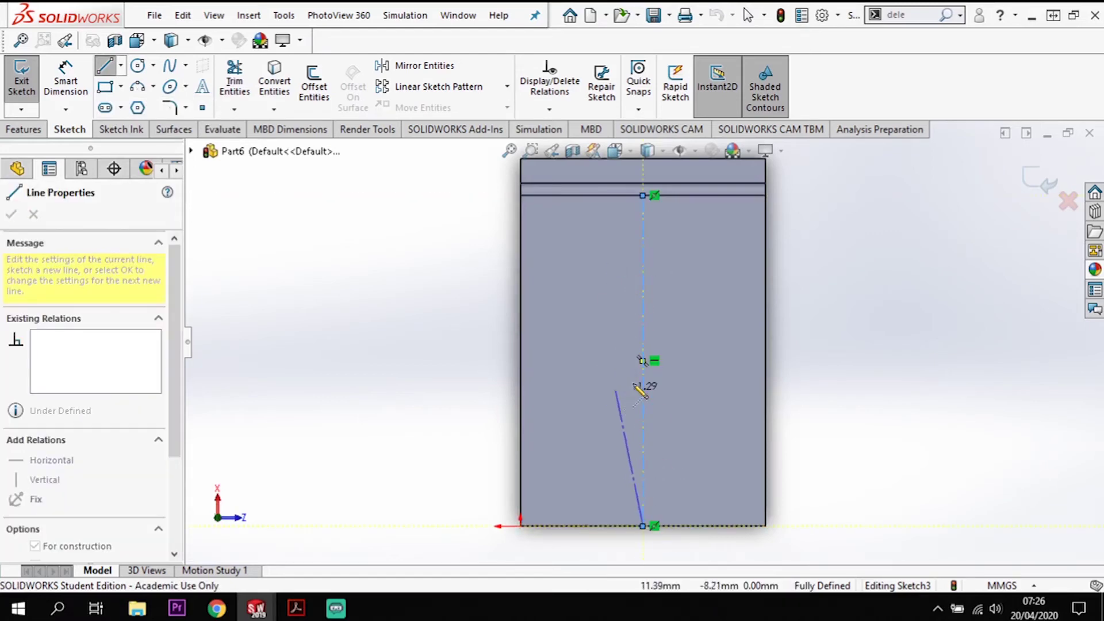
key("Escape")
key("Escape")
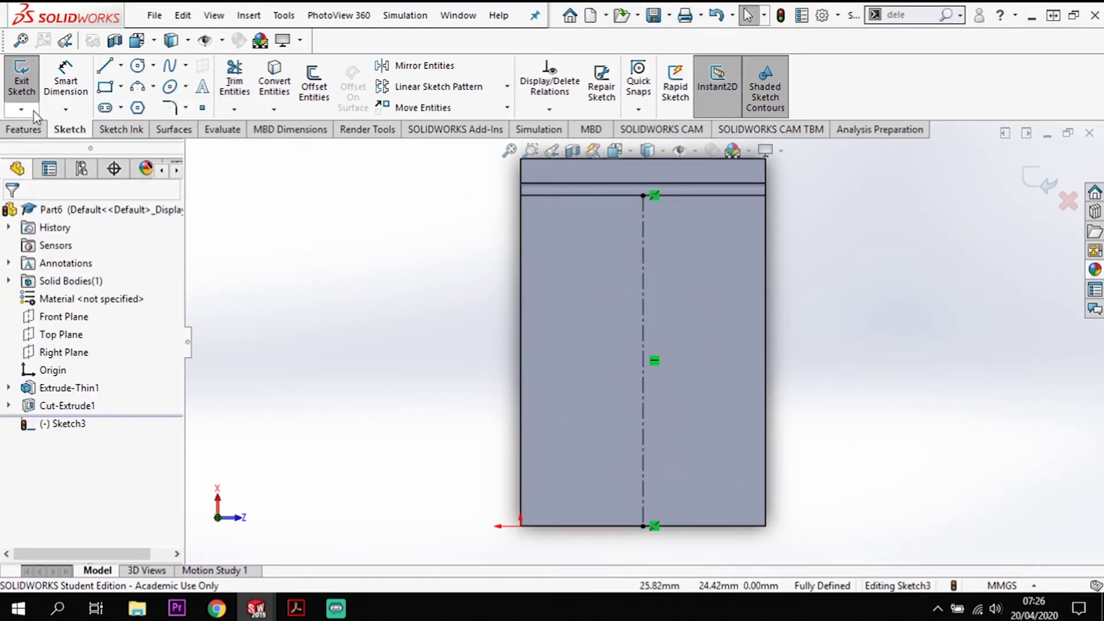
Sketch a circle about 5.8 mm in diameter centred on the centerline, nearer the horizontal flange's outer end
left_click(137, 66)
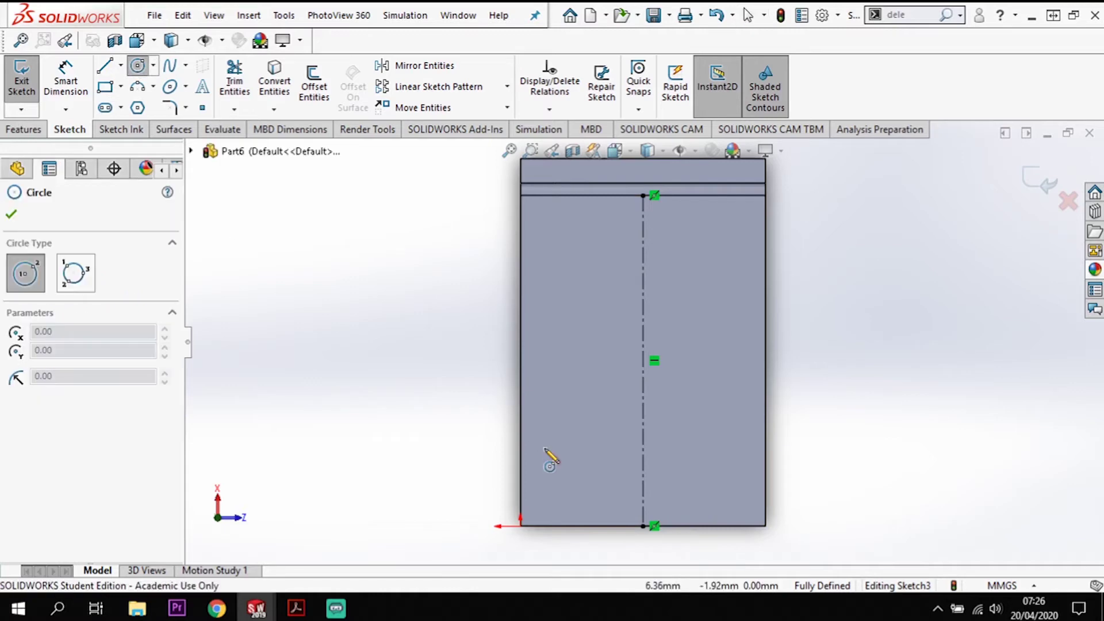
left_click(643, 426)
left_click(674, 439)
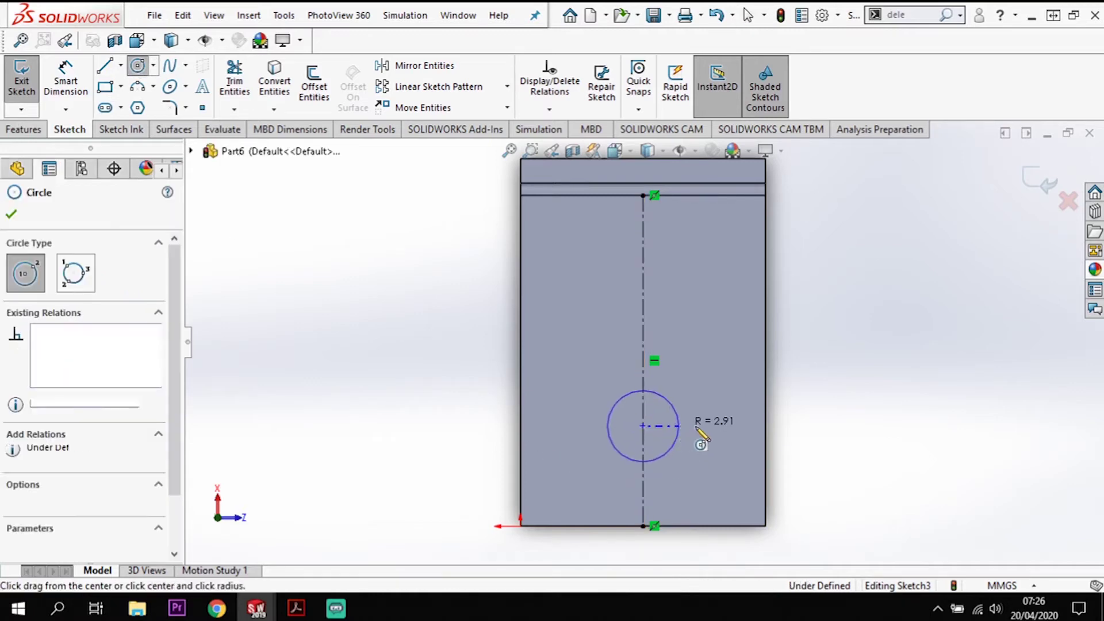
Dimension the circle to 10 mm diameter and place its centre 10 mm from the horizontal flange's outer end edge
left_click(82, 85)
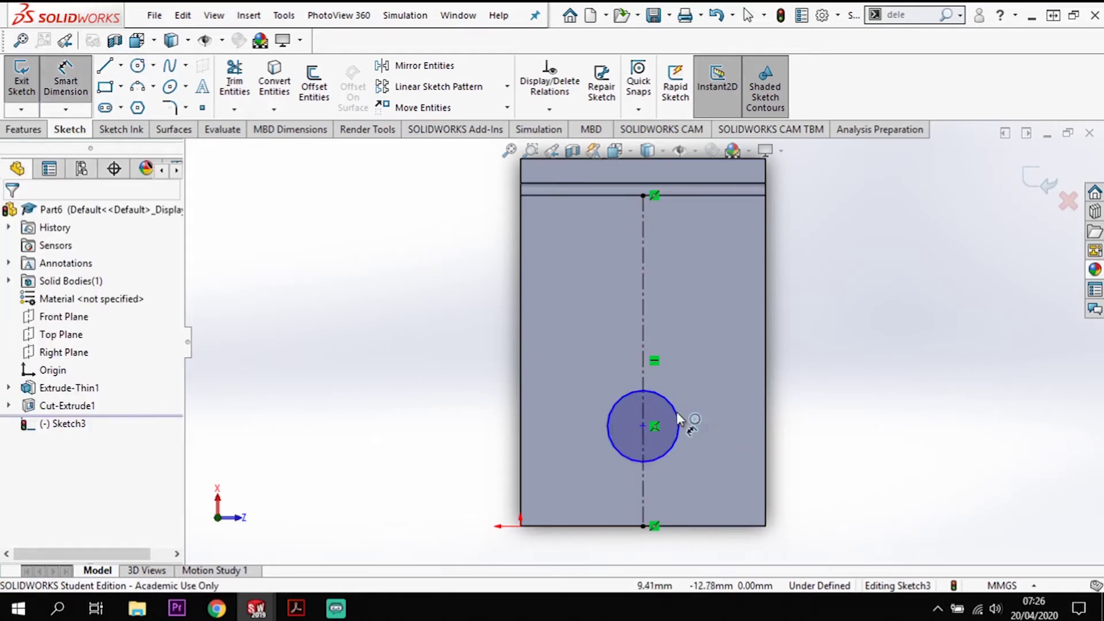
left_click(674, 414)
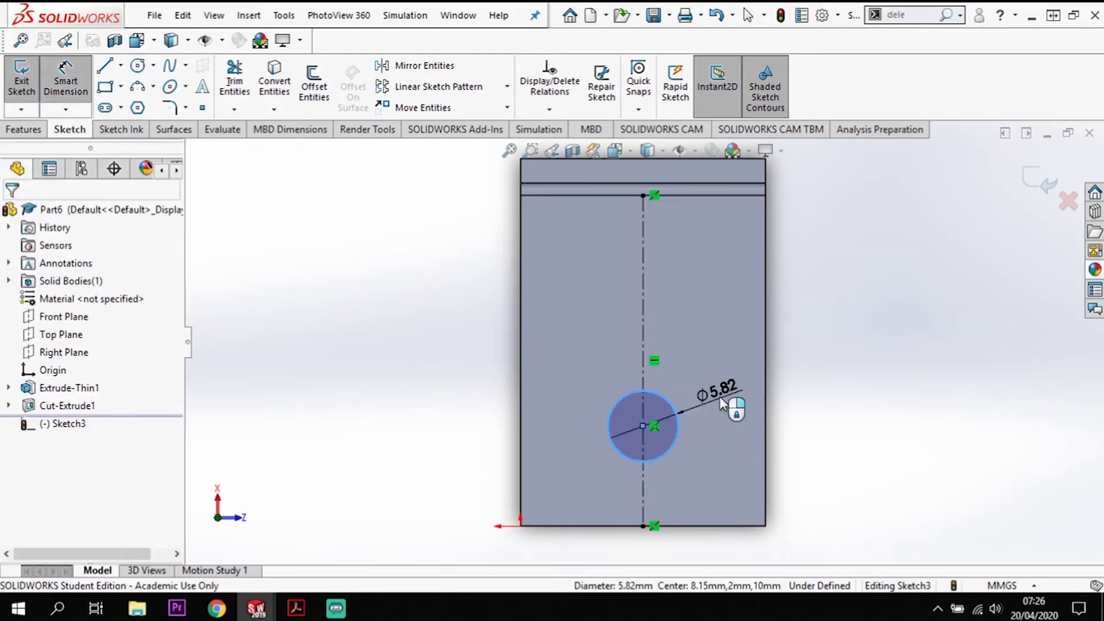
left_click(719, 396)
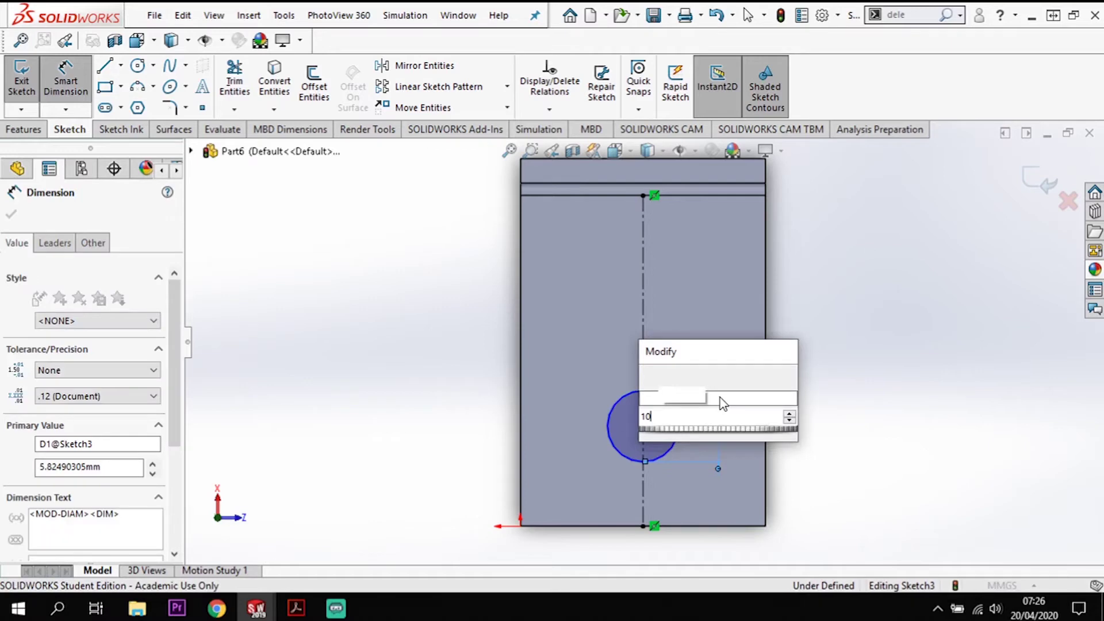
key("Return")
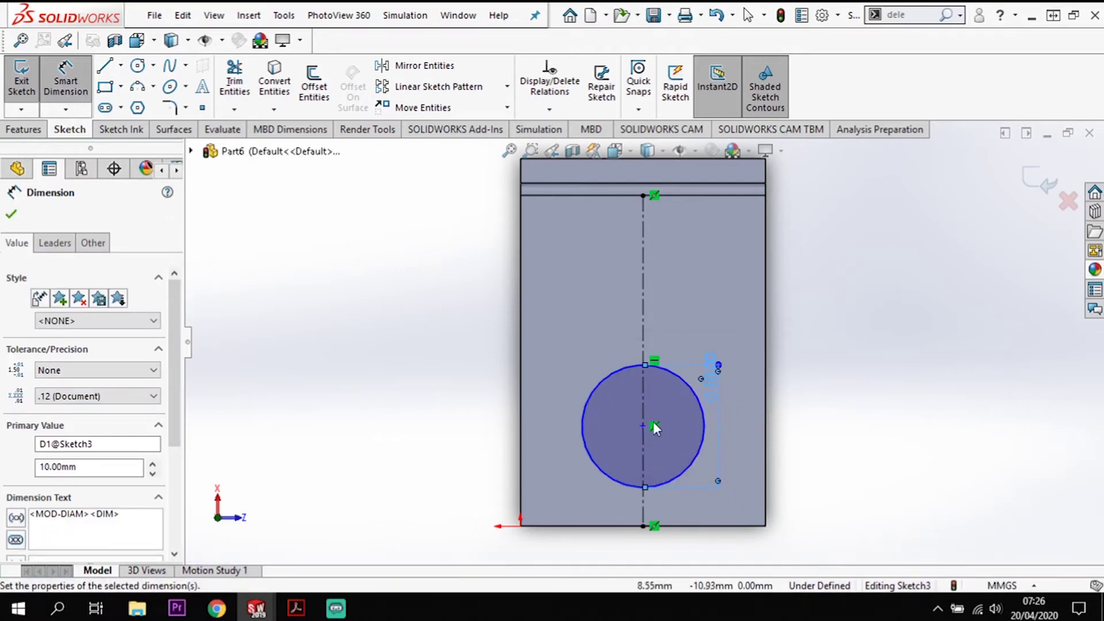
left_click(643, 427)
left_click(697, 526)
left_click(882, 486)
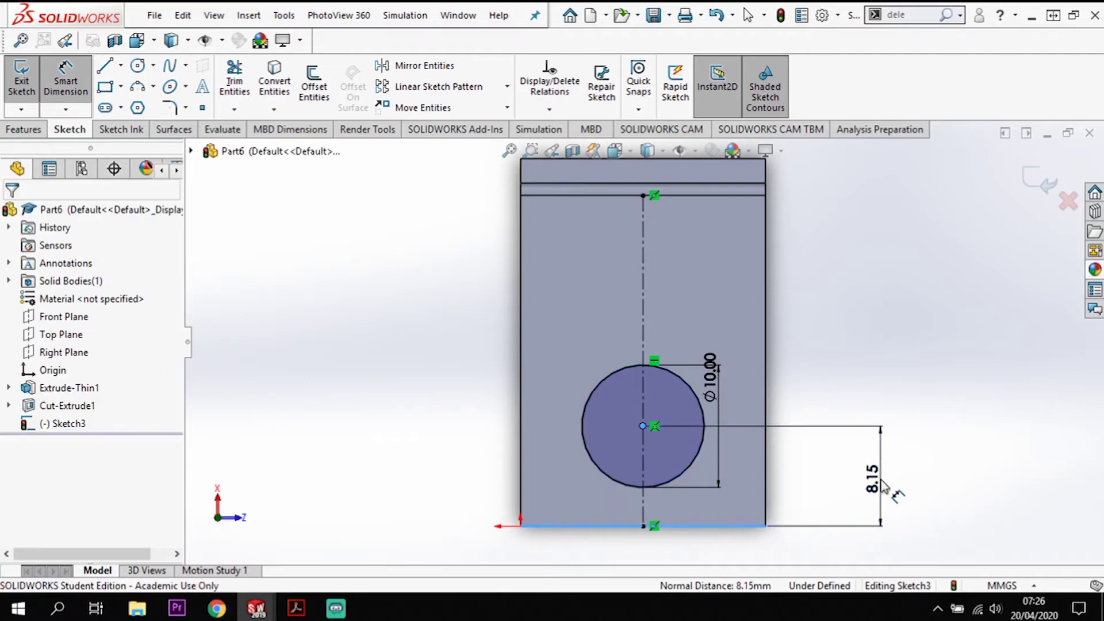
type("10")
key("Return")
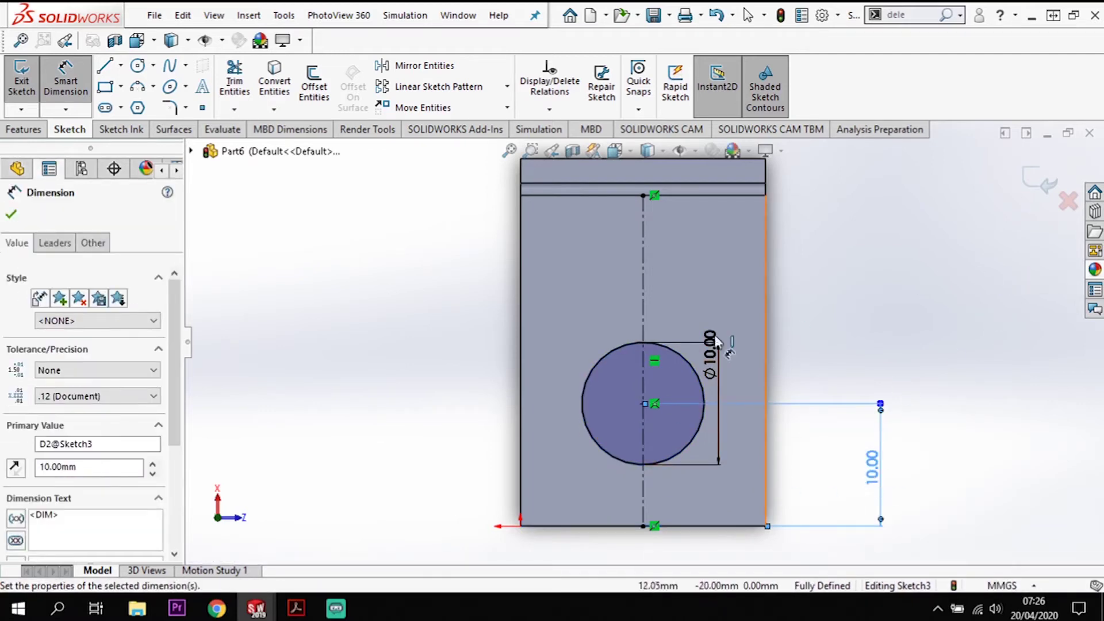
Cut the circle through the horizontal flange with a Through All extruded cut
left_click(29, 127)
left_click(245, 86)
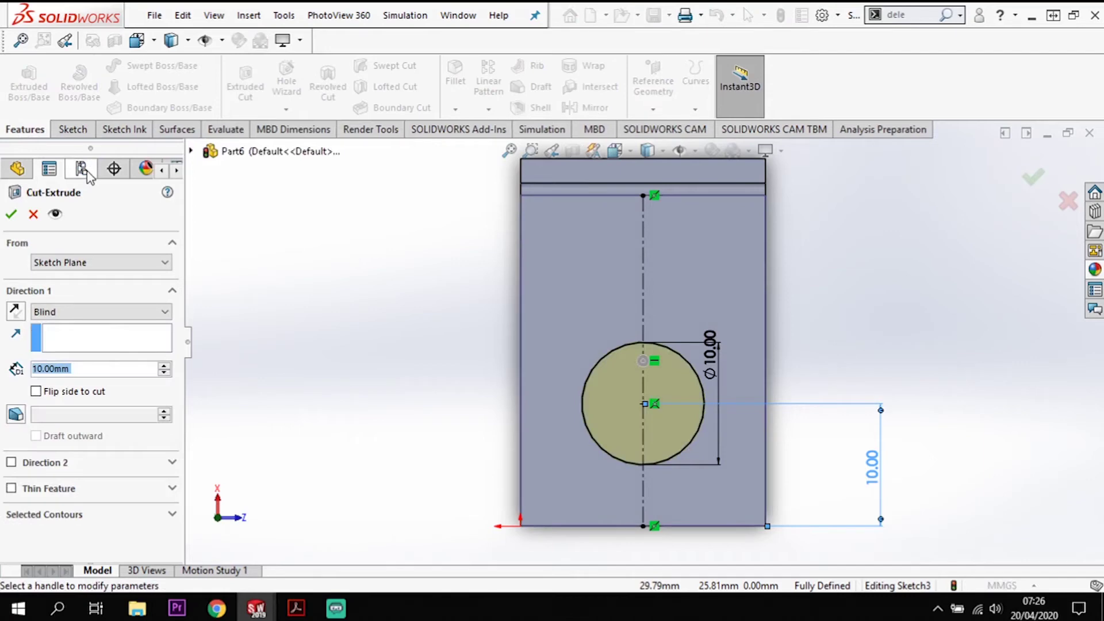
left_click(86, 312)
left_click(58, 333)
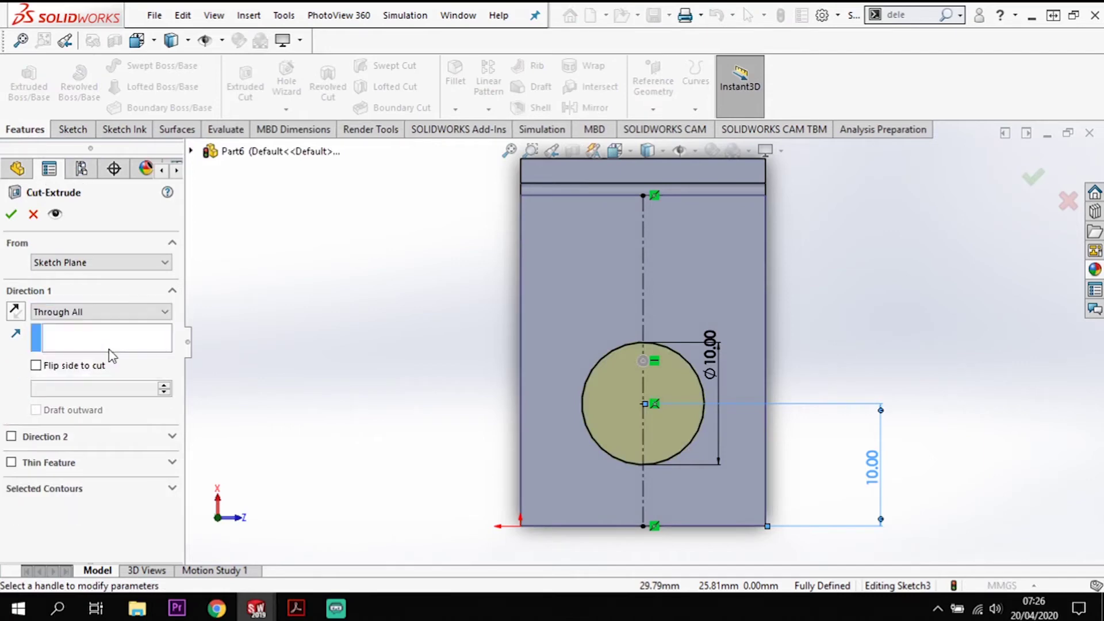
left_click(9, 217)
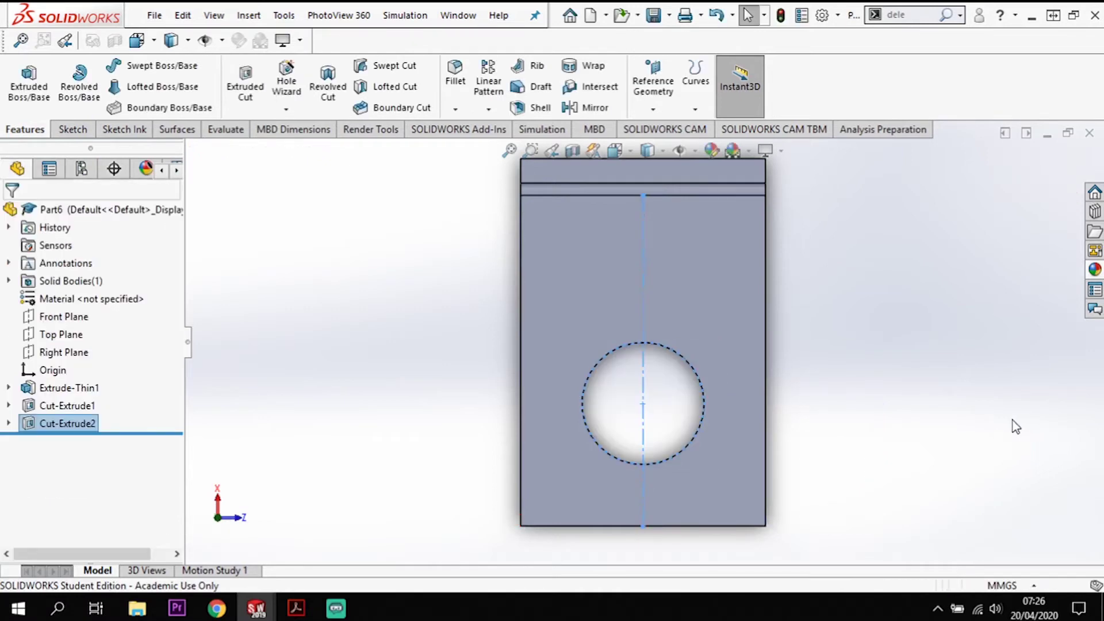
left_click(877, 450)
Fillet the four outer corner edges of the two flanges with a 1 mm radius
middle_click_drag(856, 450, 803, 444)
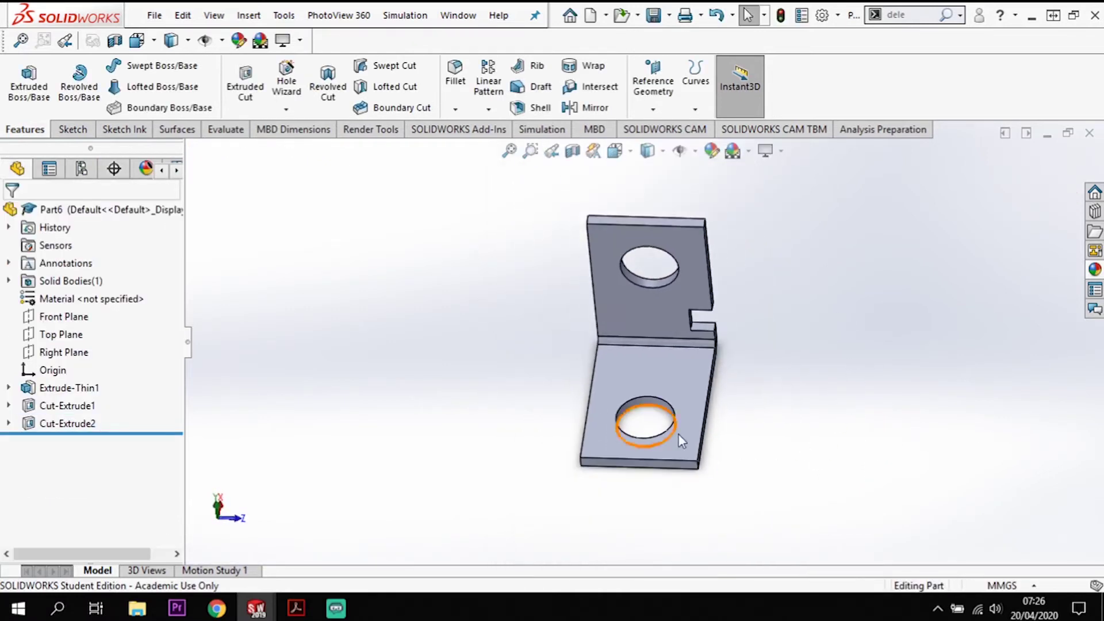
scroll(679, 437, "down", 2)
scroll(727, 345, "up", 2)
middle_click_drag(727, 345, 718, 313)
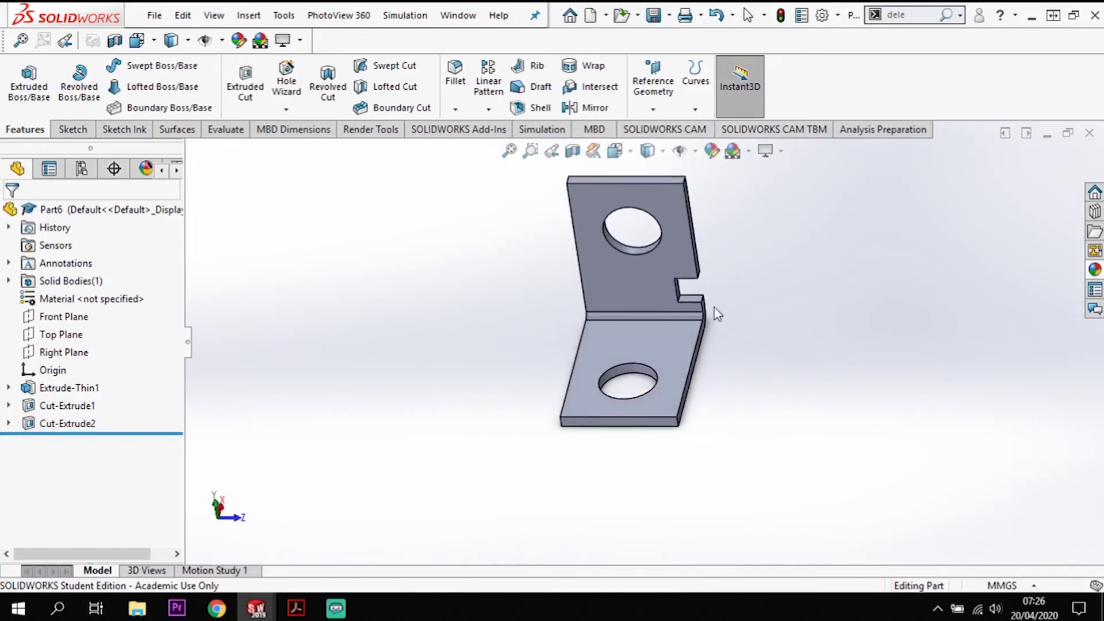
left_click(456, 83)
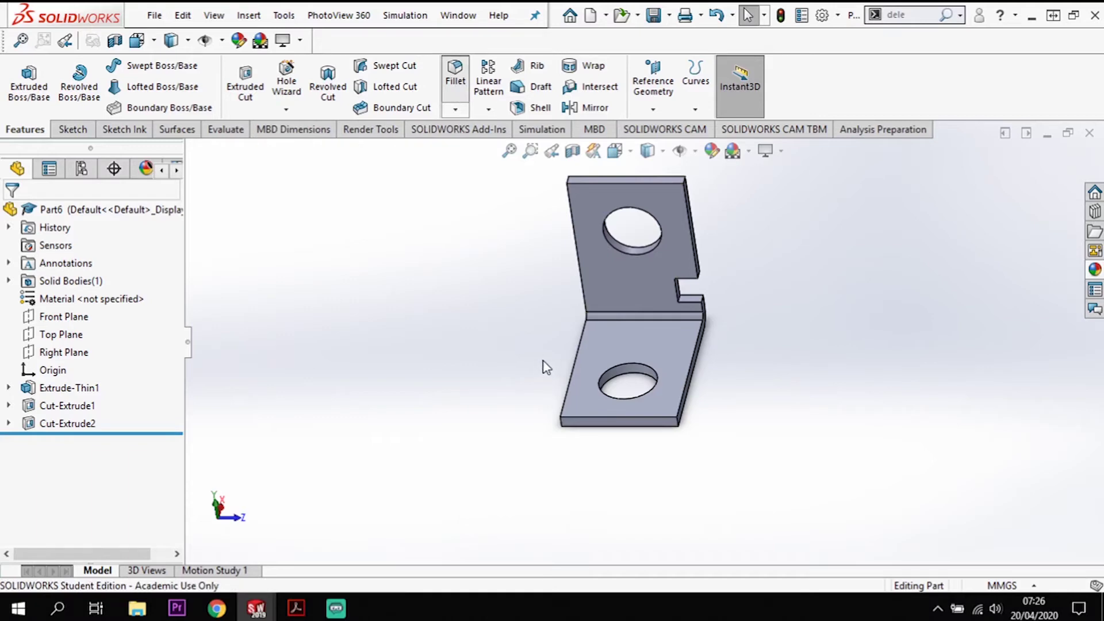
key("ctrl+f")
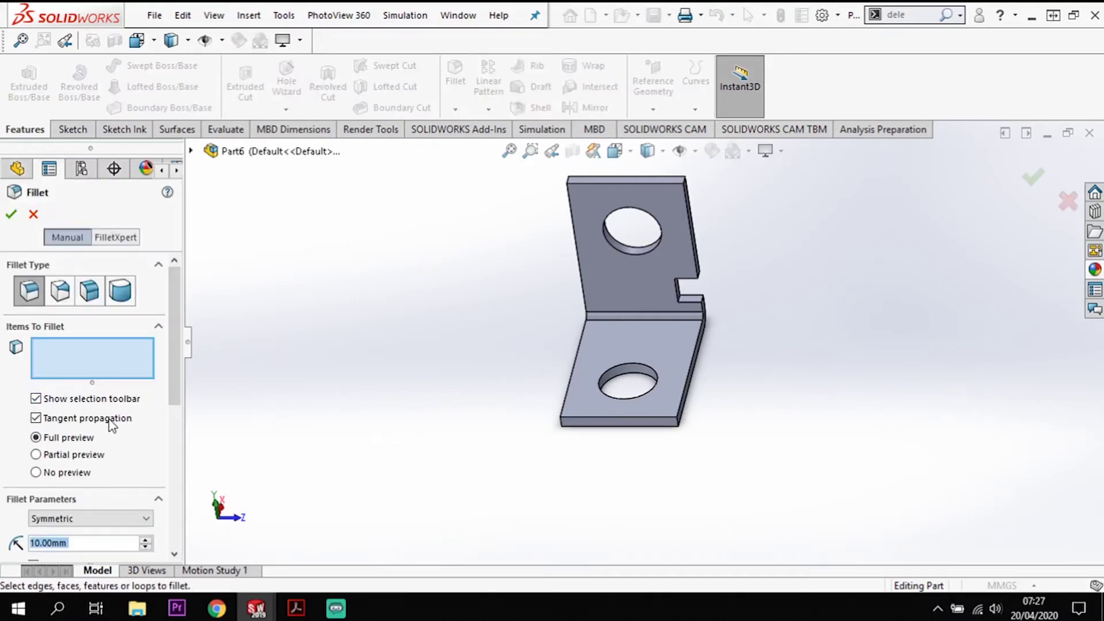
type("1")
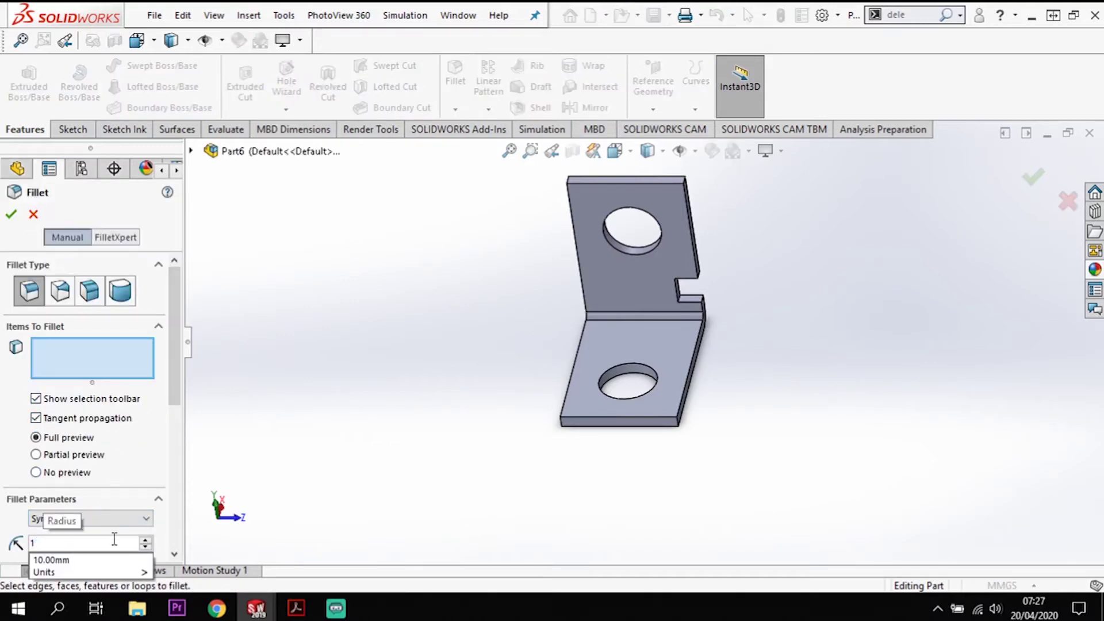
key("Return")
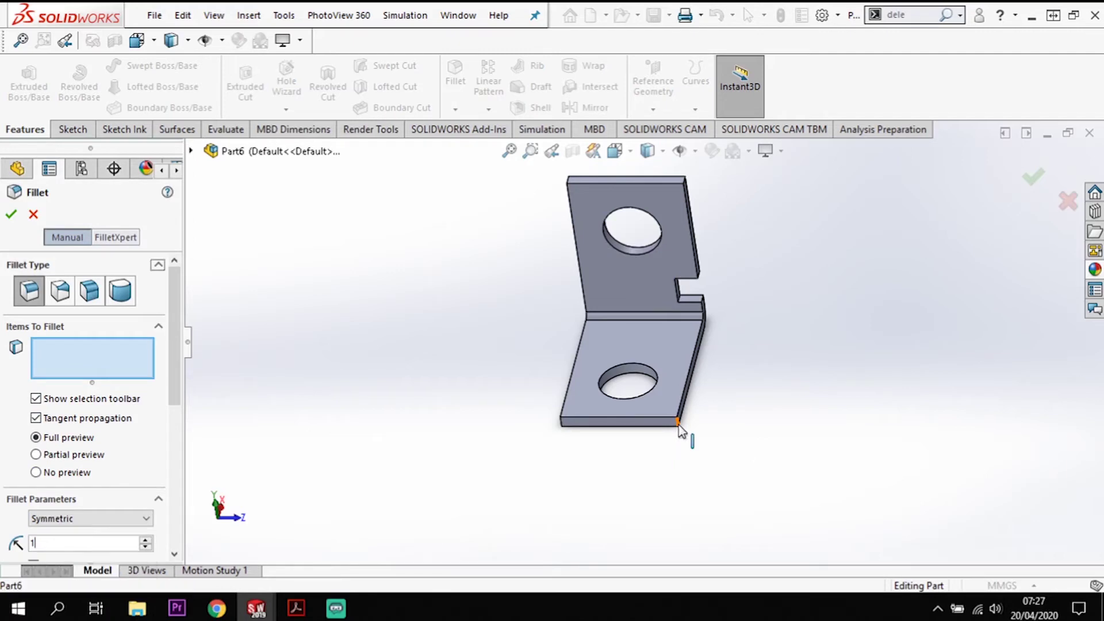
left_click(678, 424)
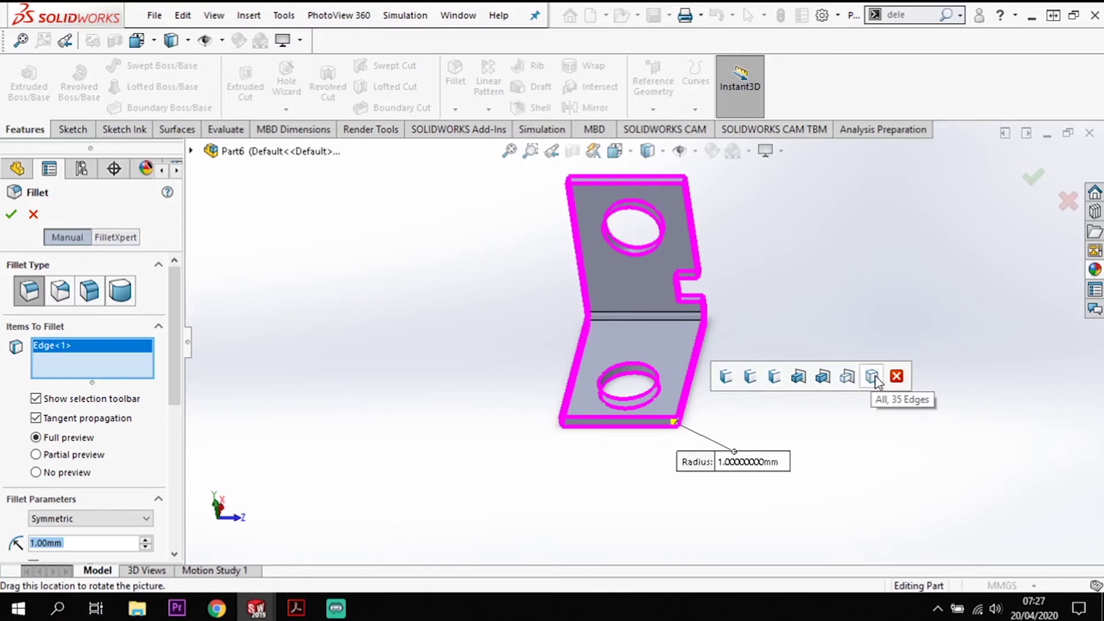
left_click(563, 426)
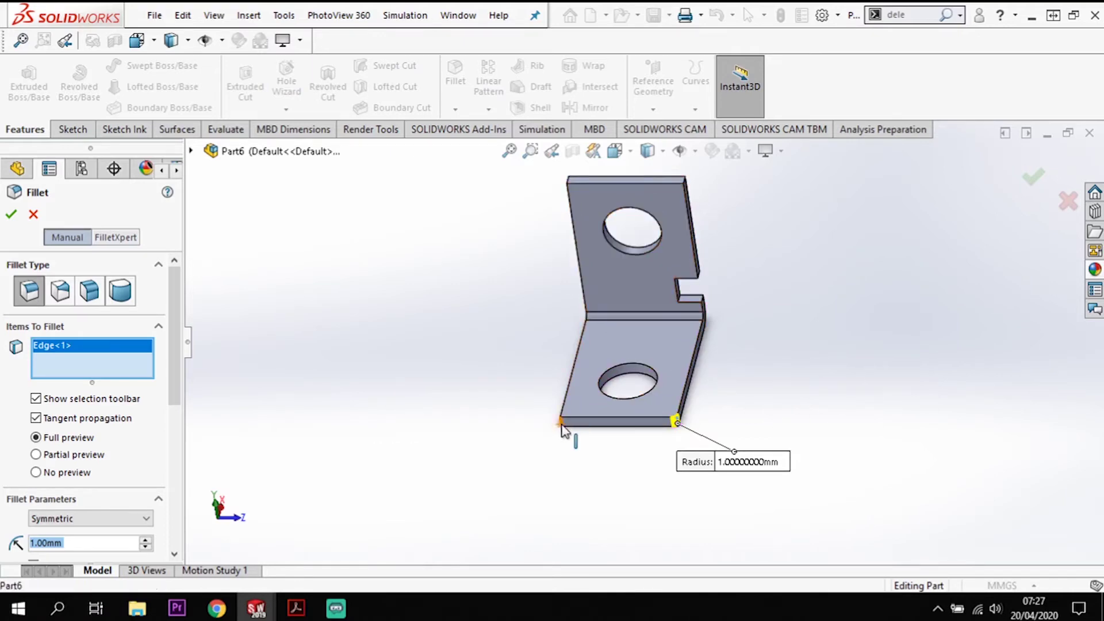
left_click(569, 179)
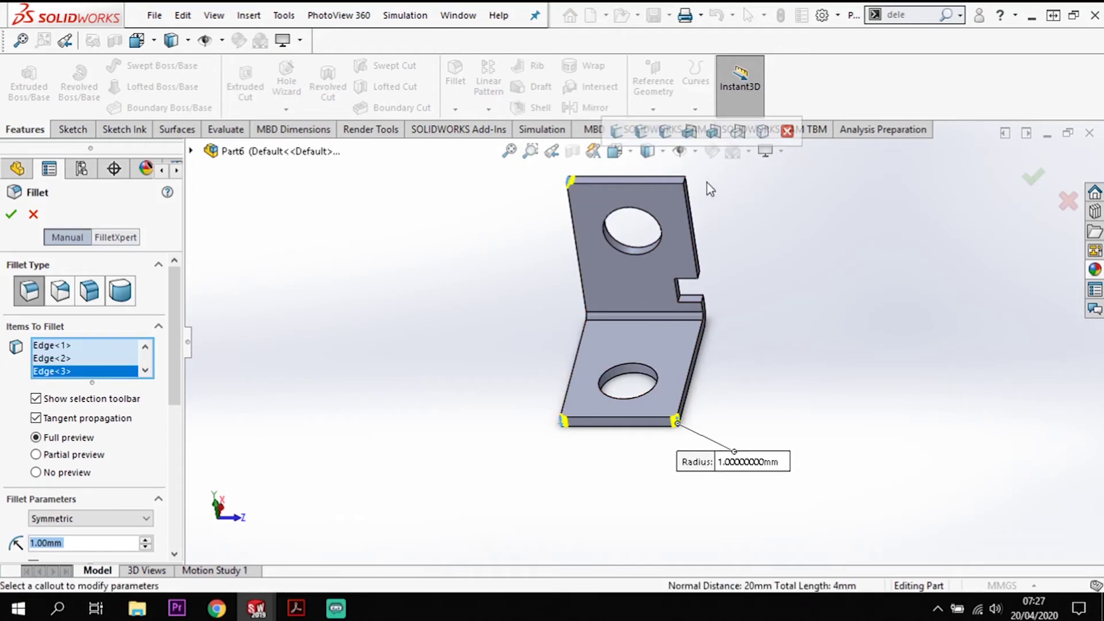
left_click(687, 187)
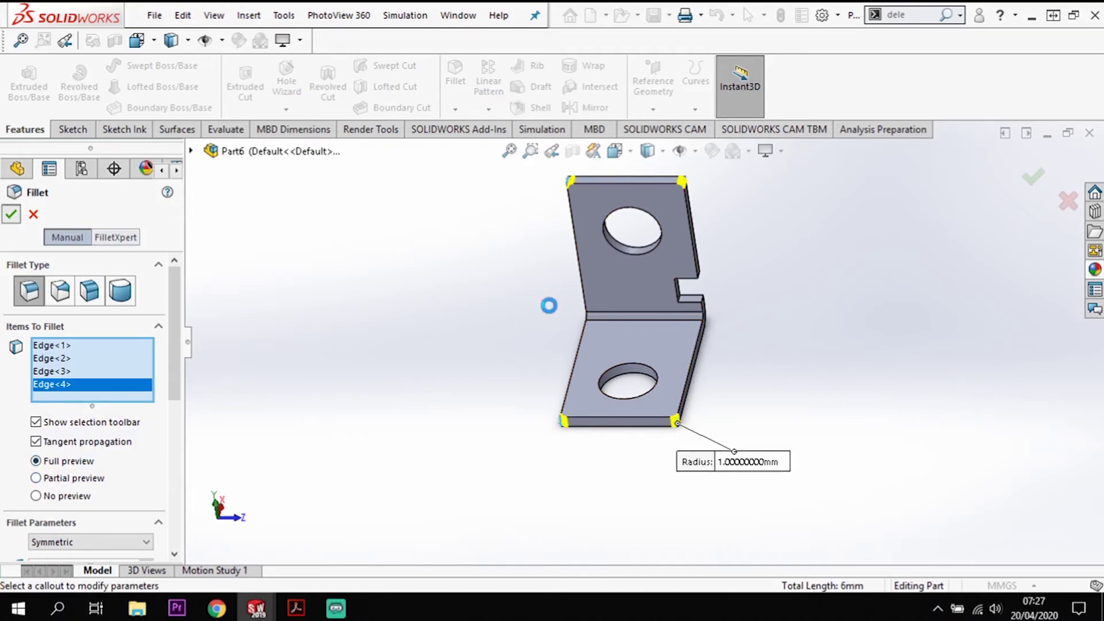
key("Return")
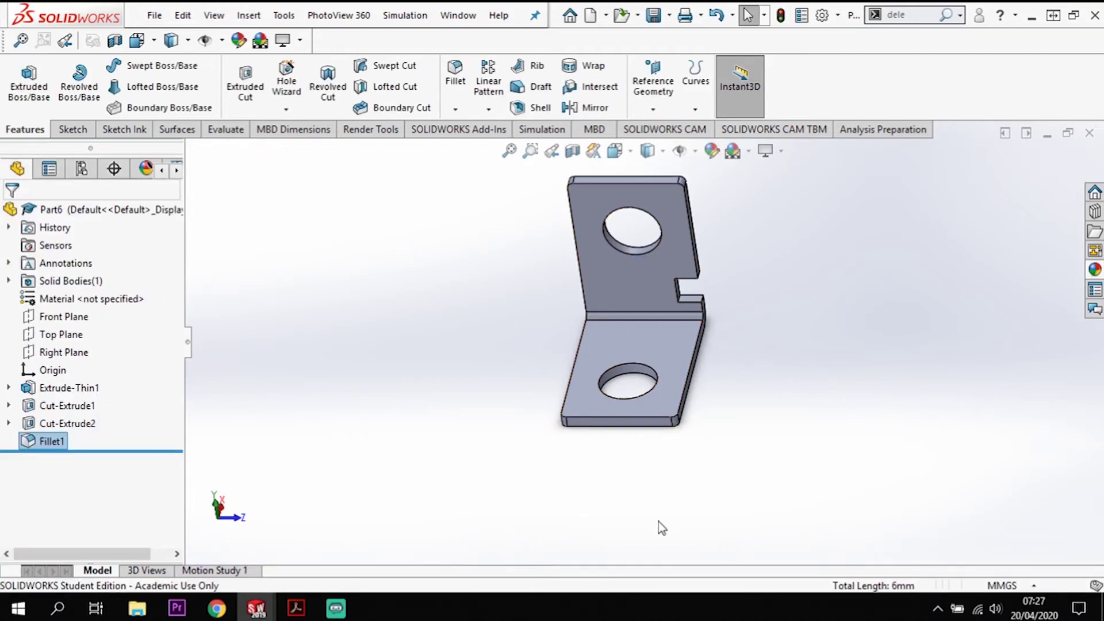
Assign the 6061 Alloy material from the Aluminium Alloys category to the bracket
middle_click_drag(787, 280, 750, 351)
scroll(563, 335, "down", 2)
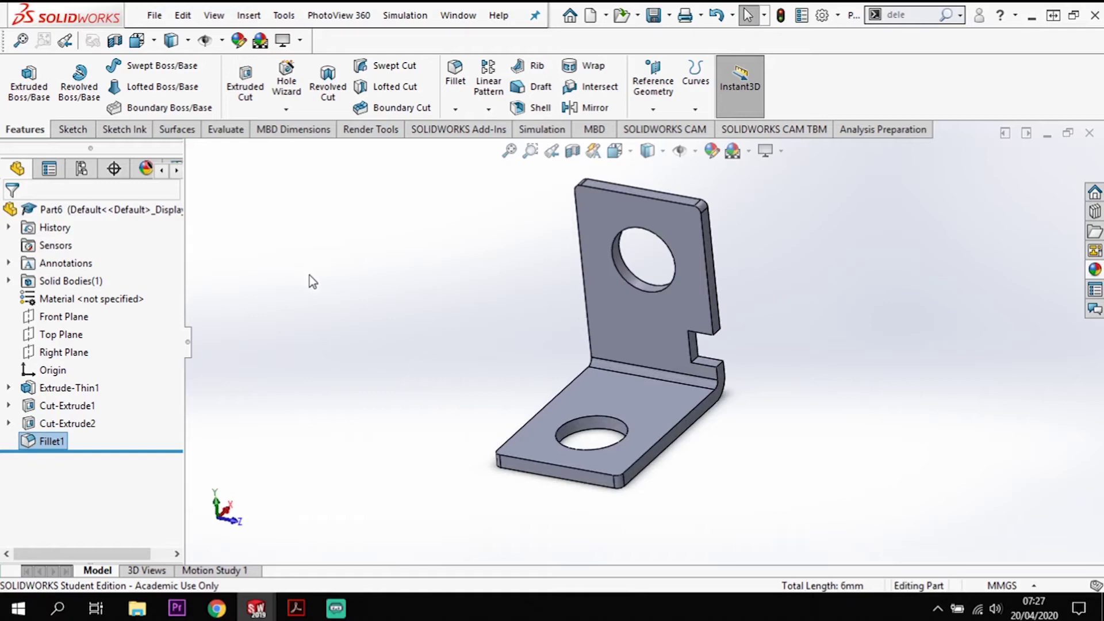
right_click(101, 300)
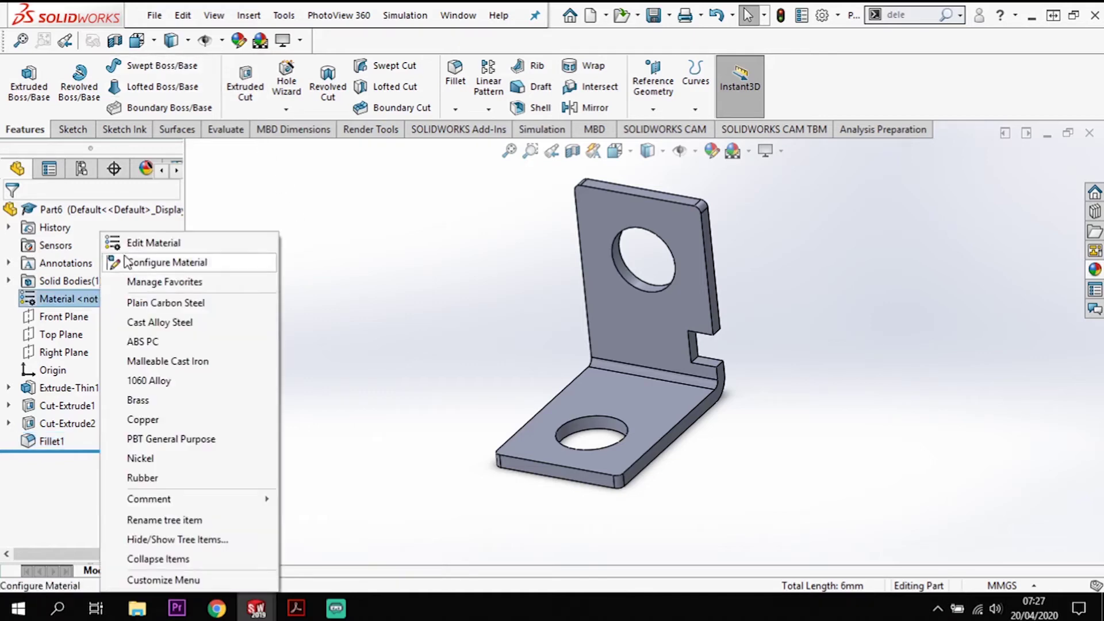
left_click(148, 244)
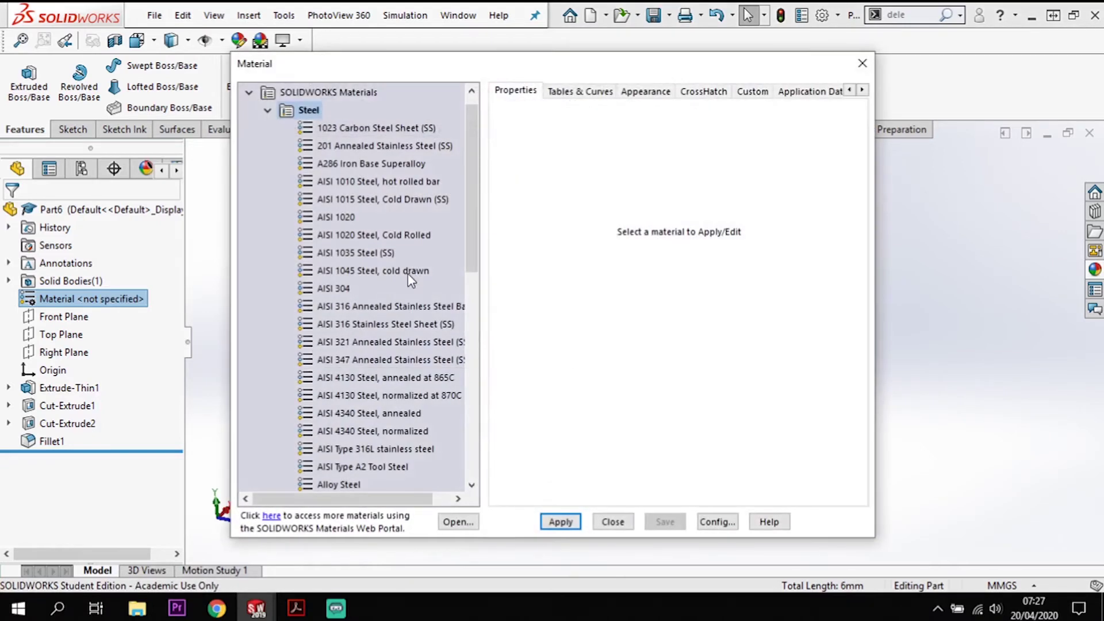
left_click_drag(465, 244, 471, 209)
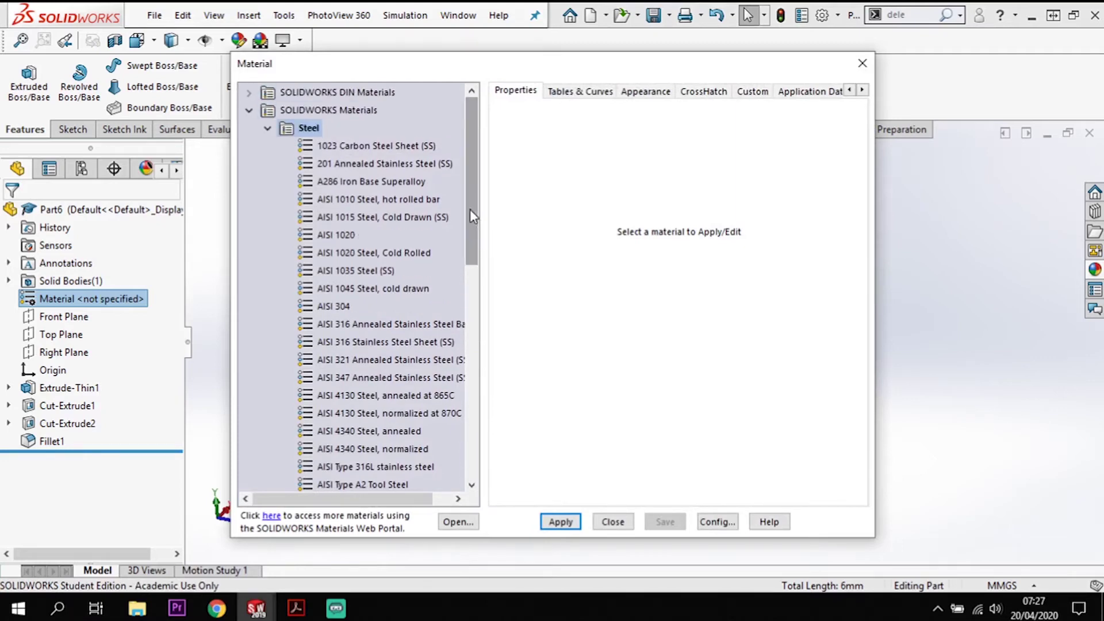
left_click(267, 128)
left_click(268, 164)
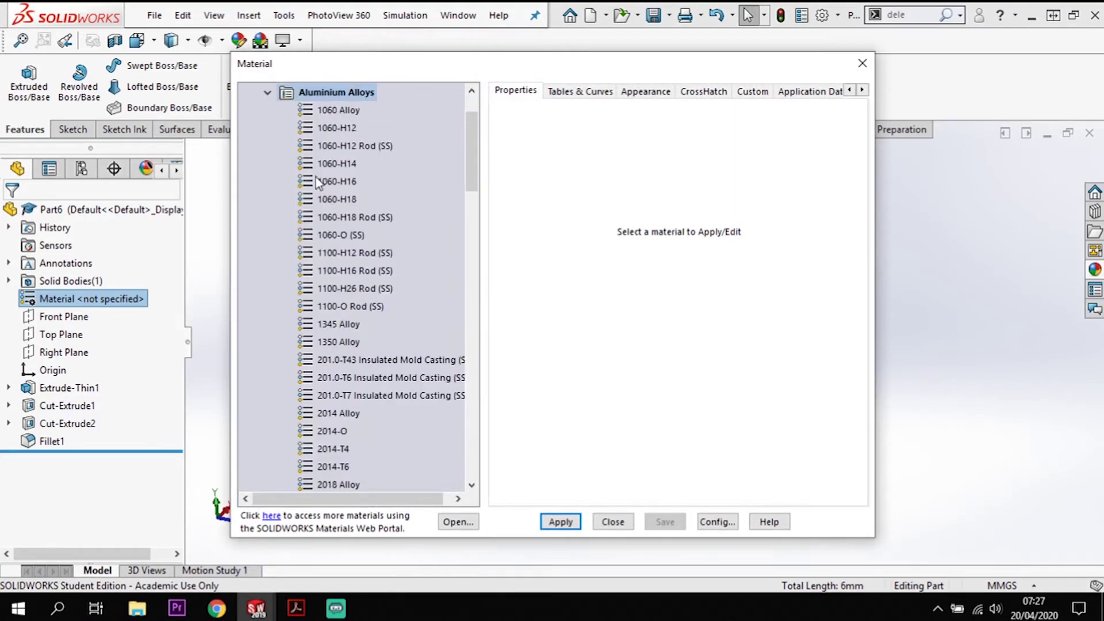
scroll(396, 269, "down", 10)
scroll(395, 269, "down", 7)
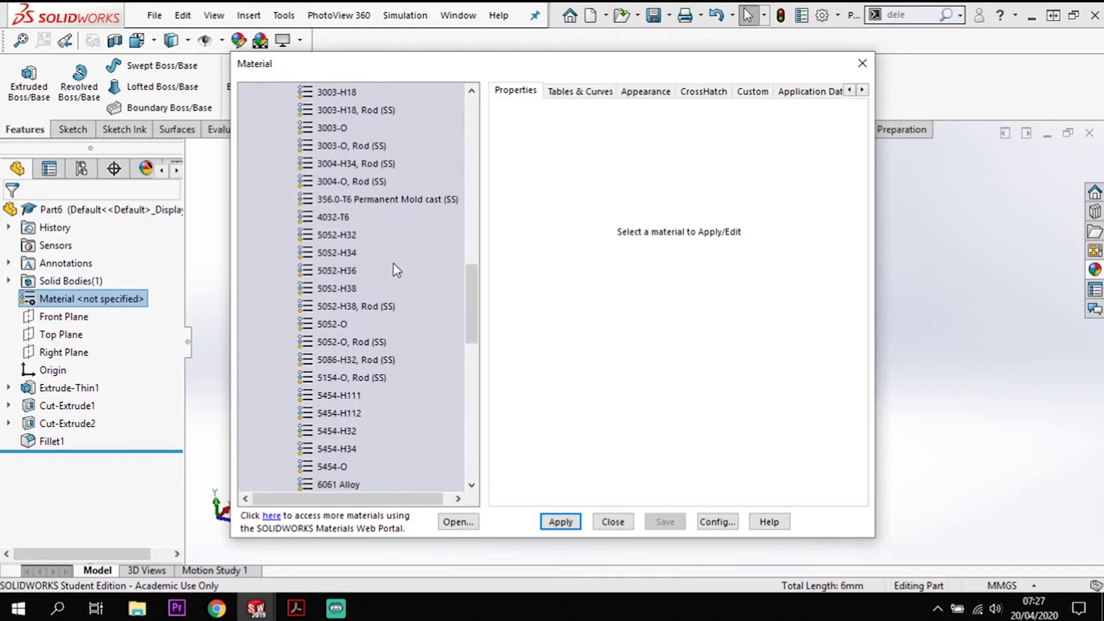
left_click(353, 325)
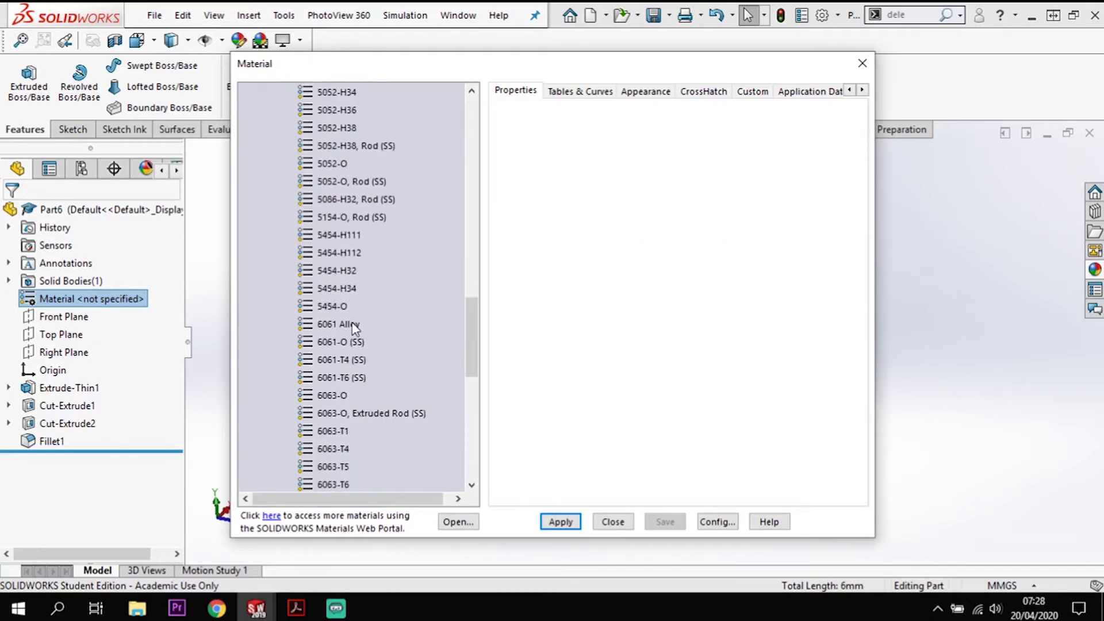
left_click(574, 524)
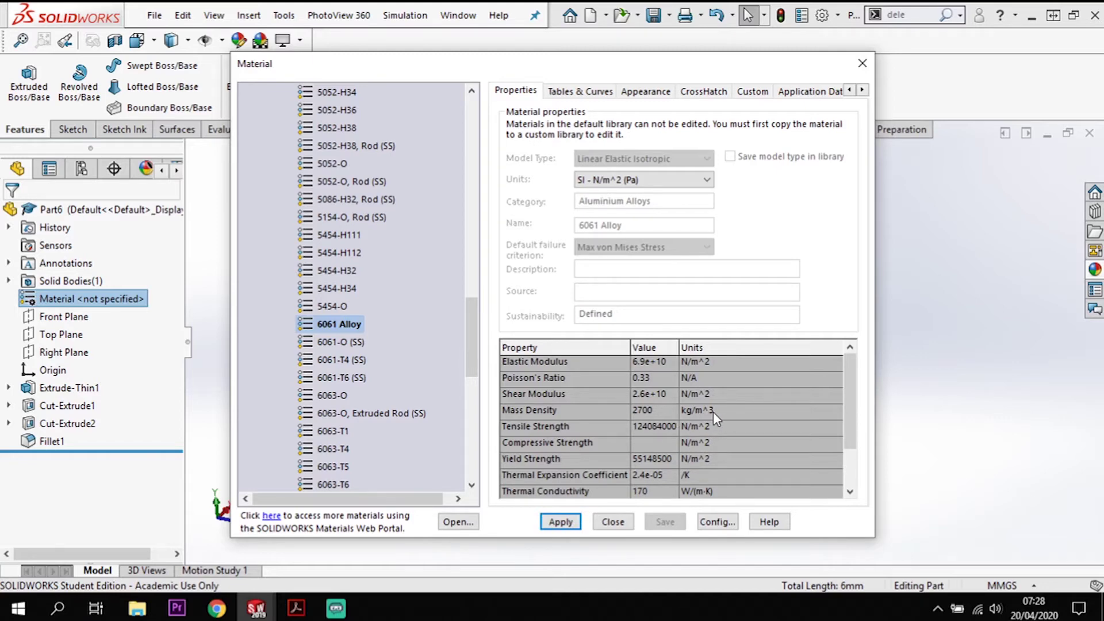
left_click(561, 522)
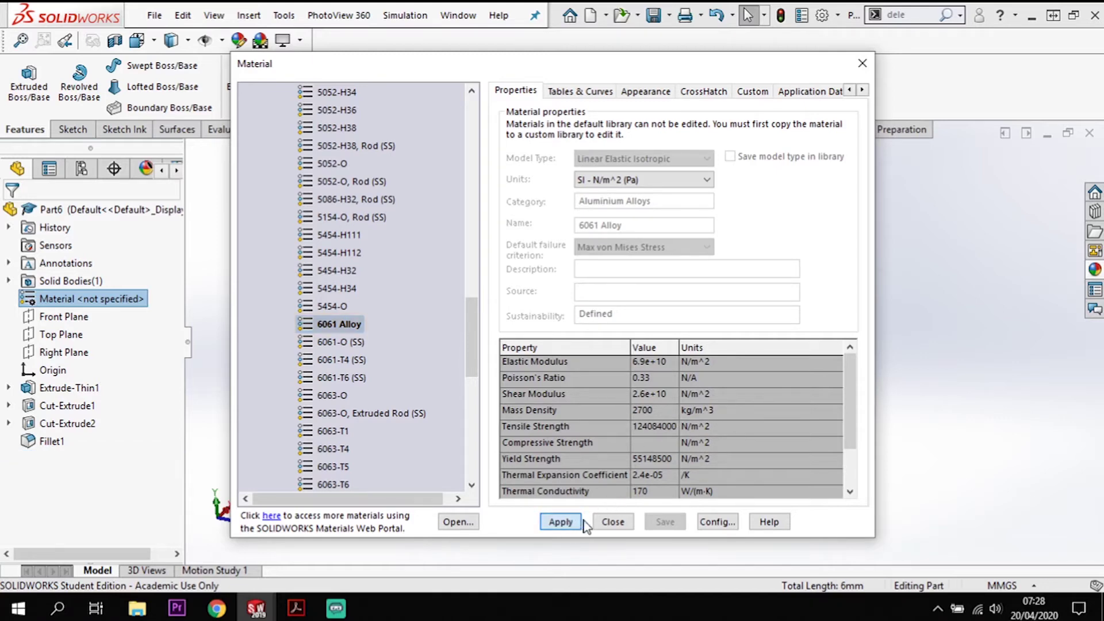
left_click(613, 522)
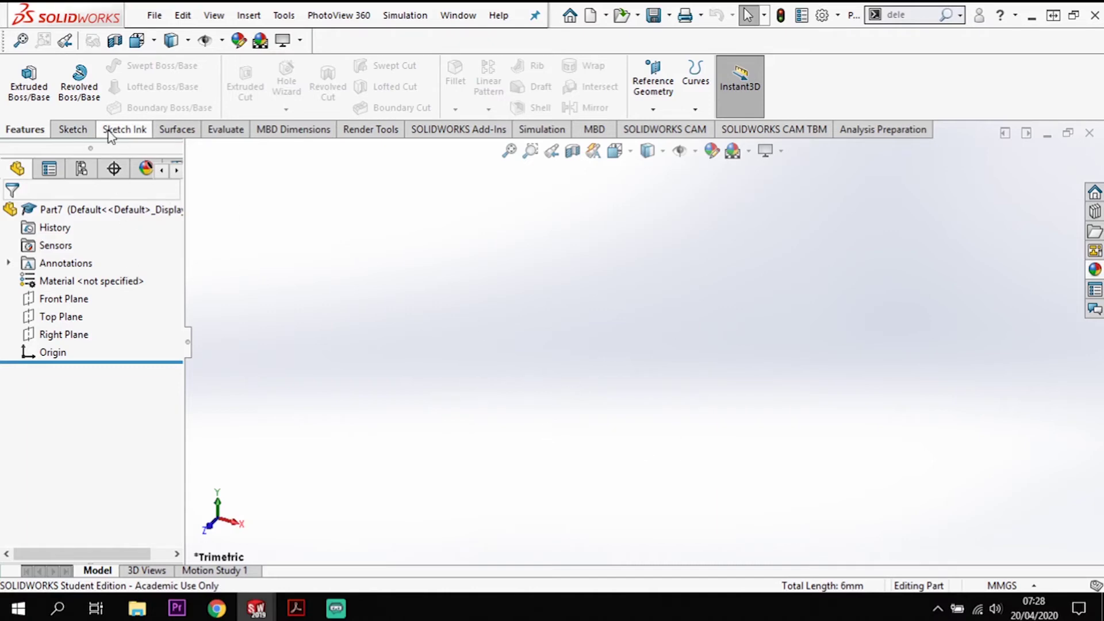
Sketch a circle about 71 mm in diameter on the new part's Front Plane, centred on the origin
left_click(63, 302)
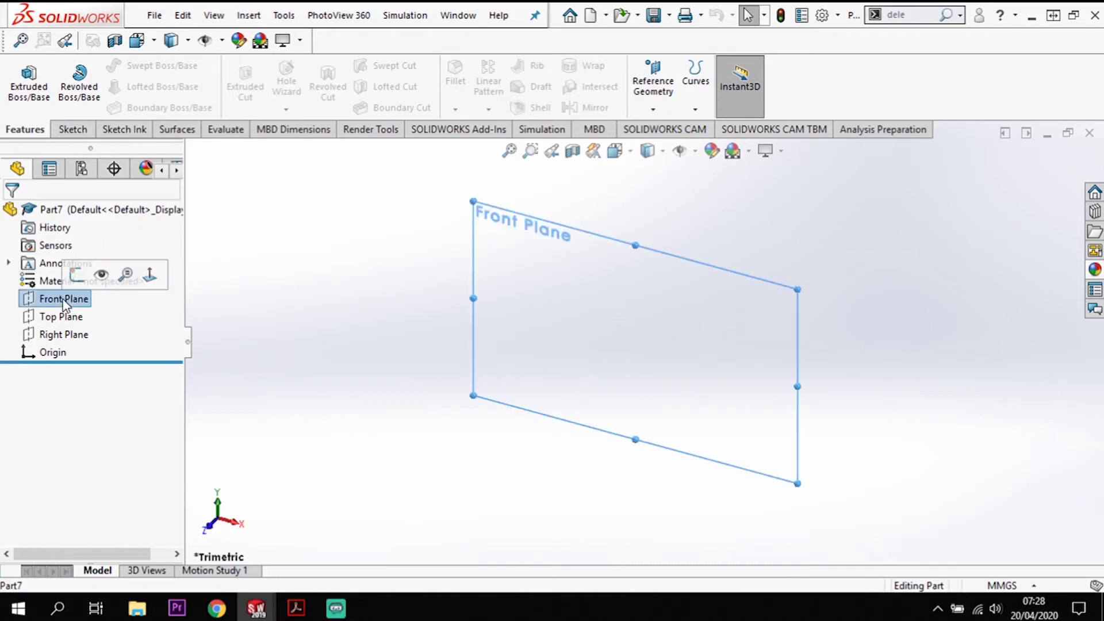
left_click(77, 276)
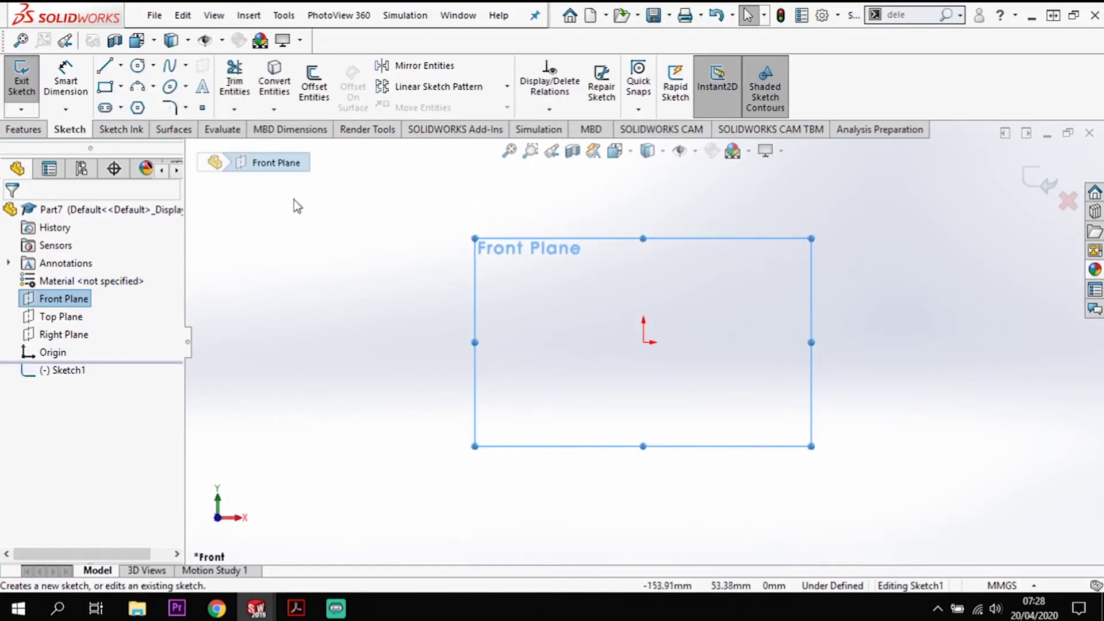
left_click(137, 65)
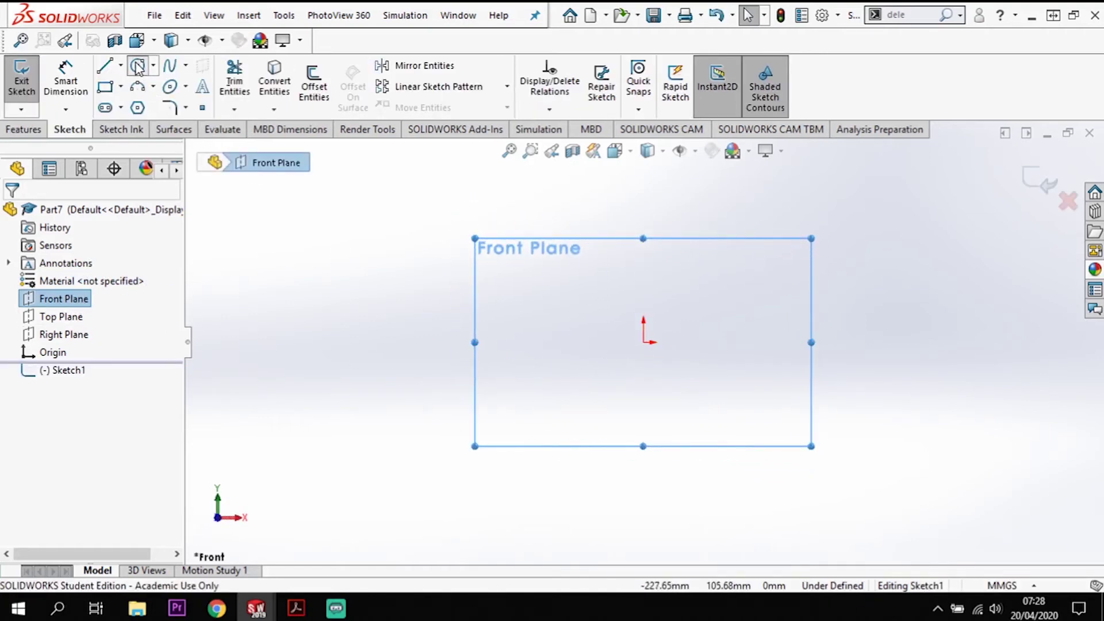
left_click(643, 342)
left_click(691, 295)
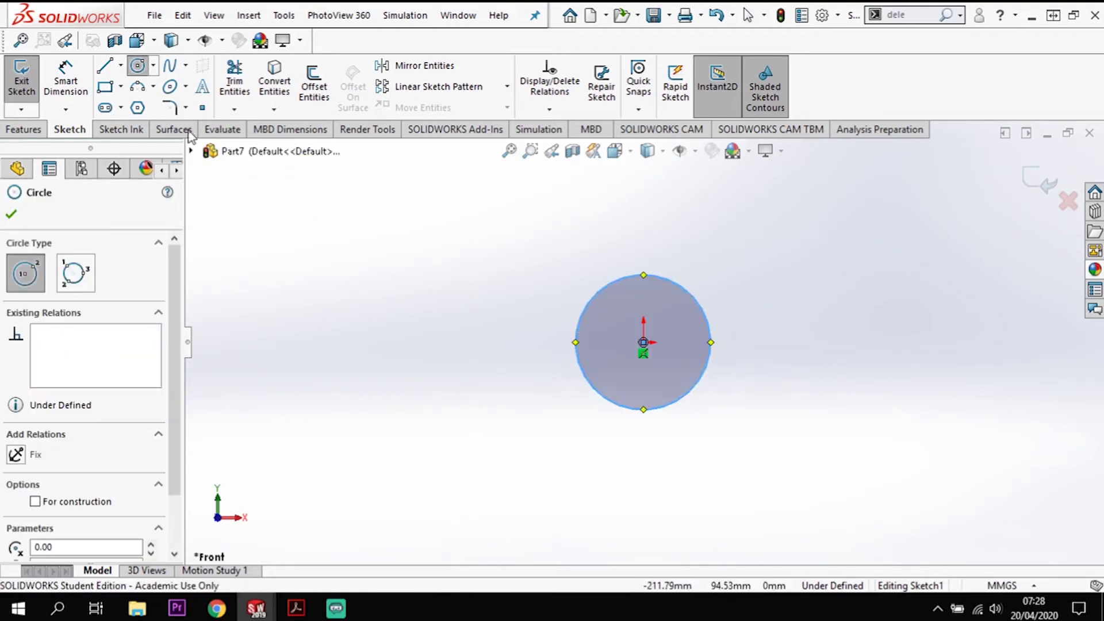
Dimension the circle's diameter to 10 mm
left_click(76, 77)
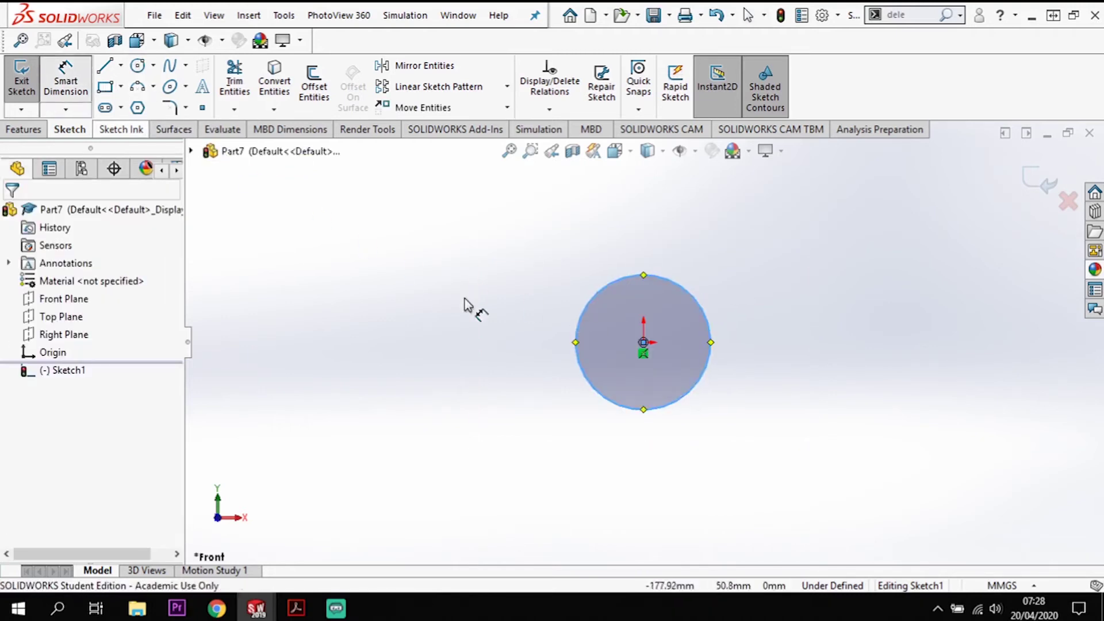
left_click(698, 303)
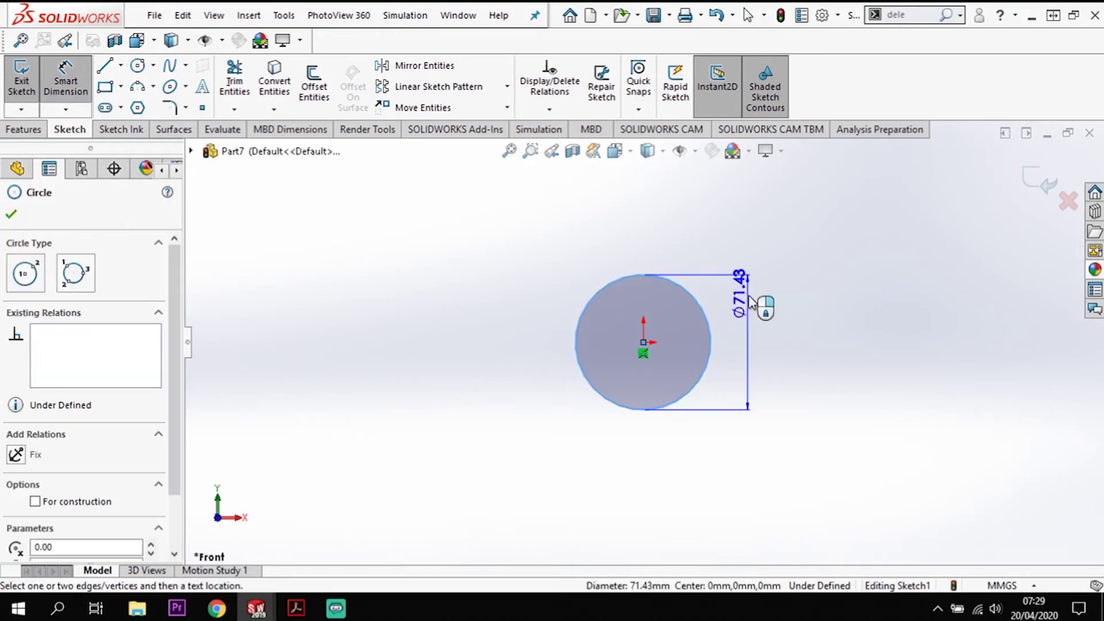
left_click(783, 328)
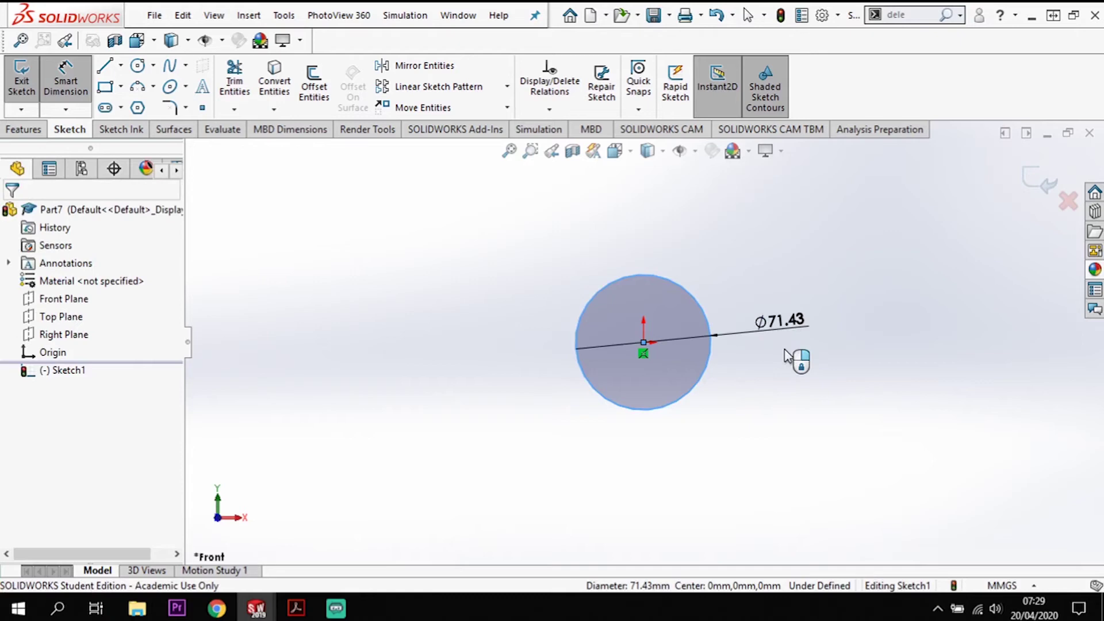
left_click(786, 356)
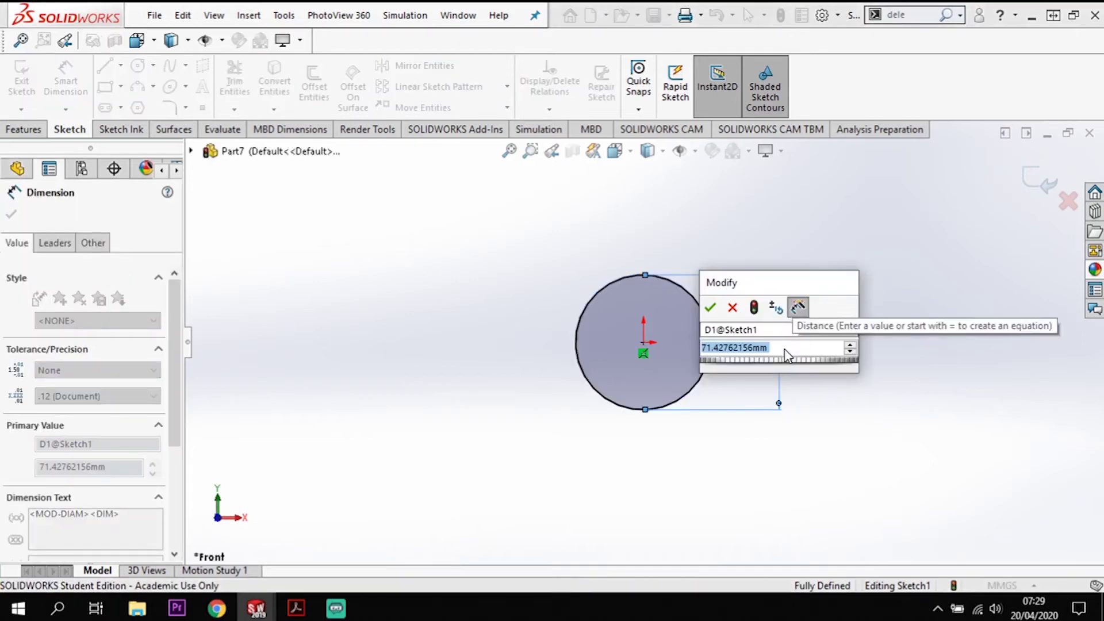
type("10")
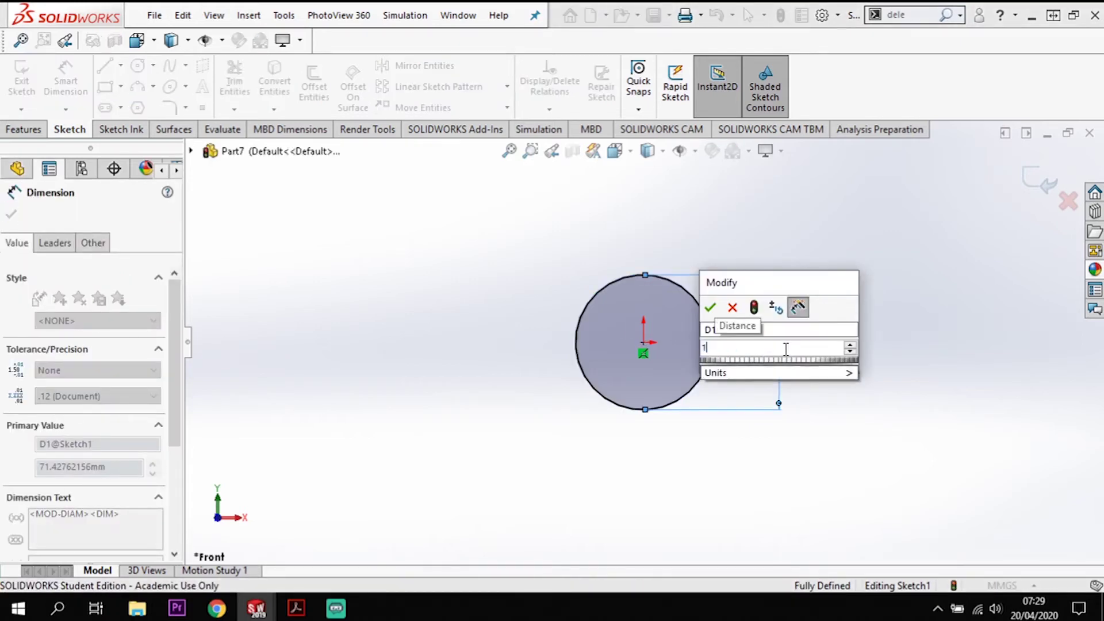
key("Return")
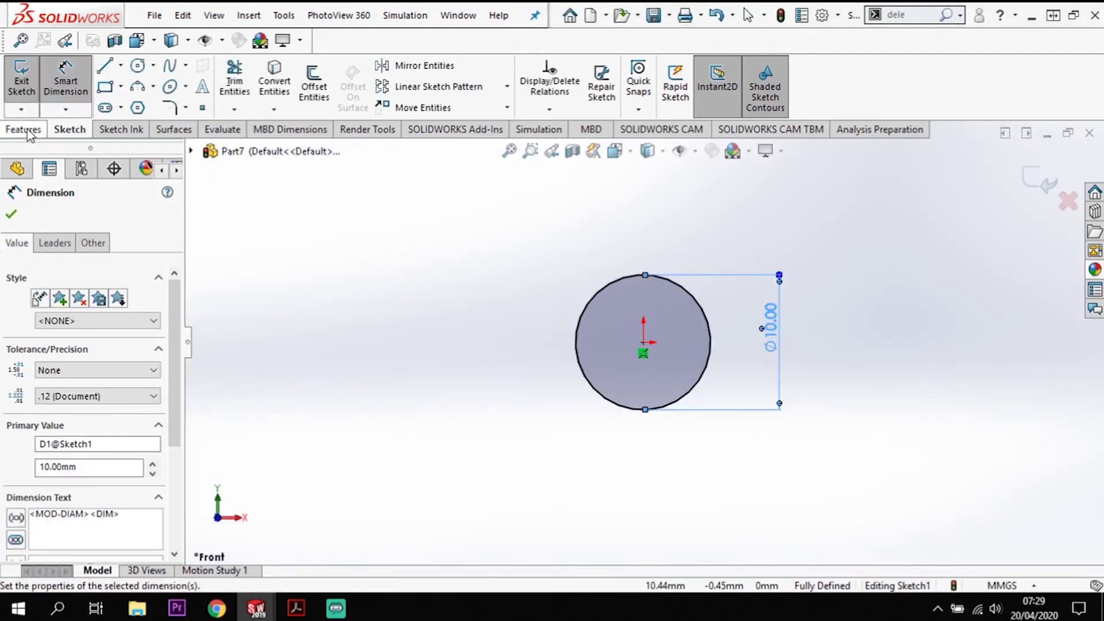
Extrude the circle as a Blind boss 5 mm deep to form the pin
left_click(23, 129)
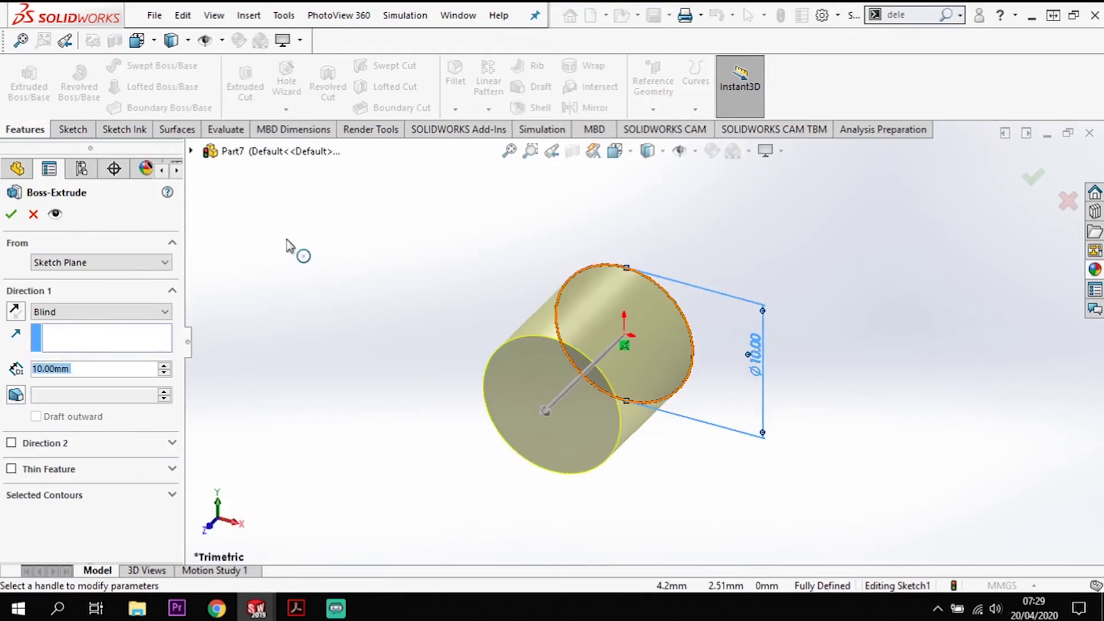
type("5")
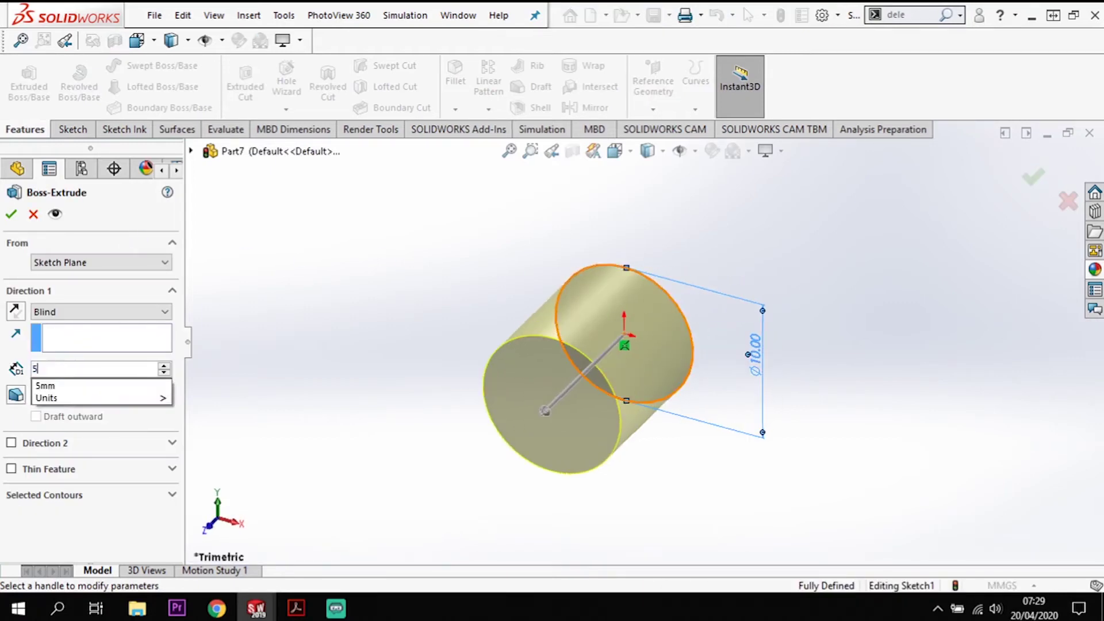
key("Return")
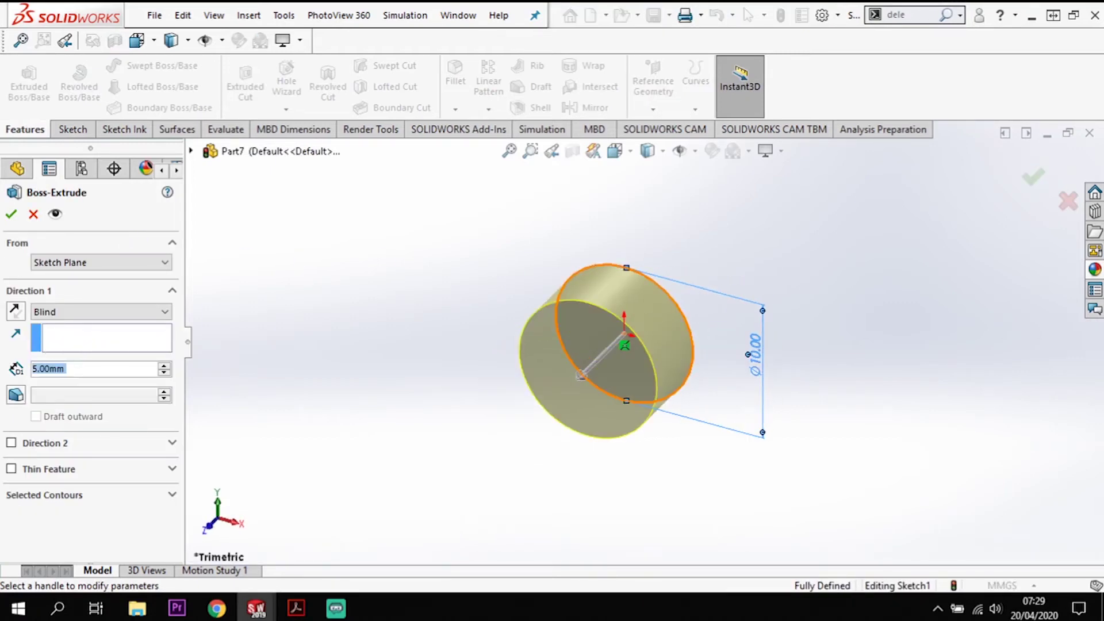
left_click(11, 214)
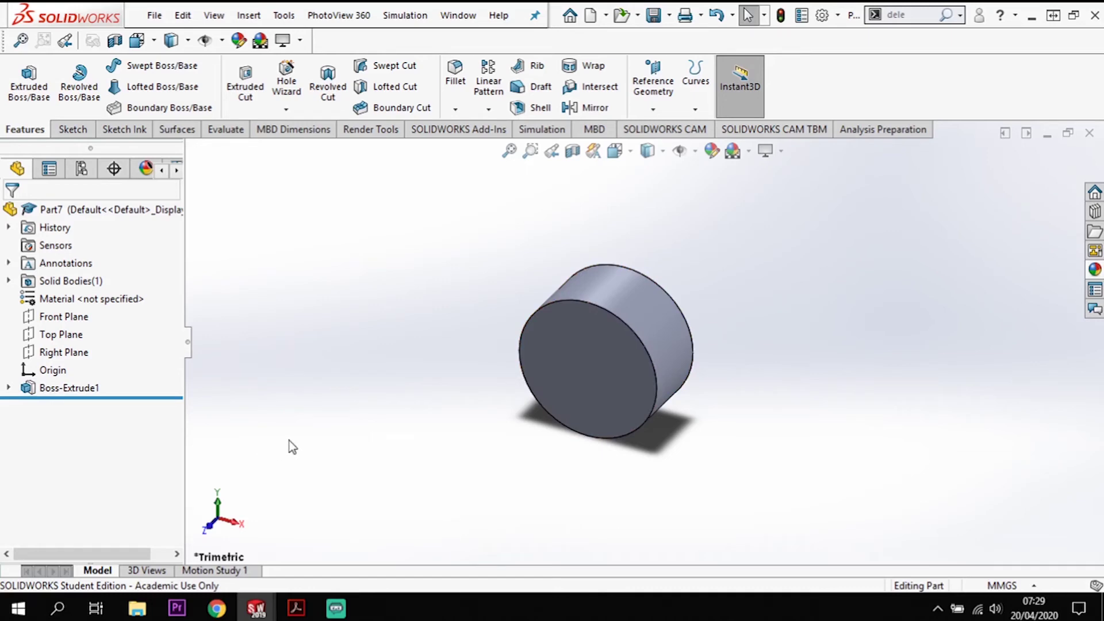
Assign the Ti-6Al-2Sn-2Zr-2Mo-2Cr-0.25Si (SS) material from the Titanium Alloys category to the pin
right_click(120, 298)
left_click(165, 241)
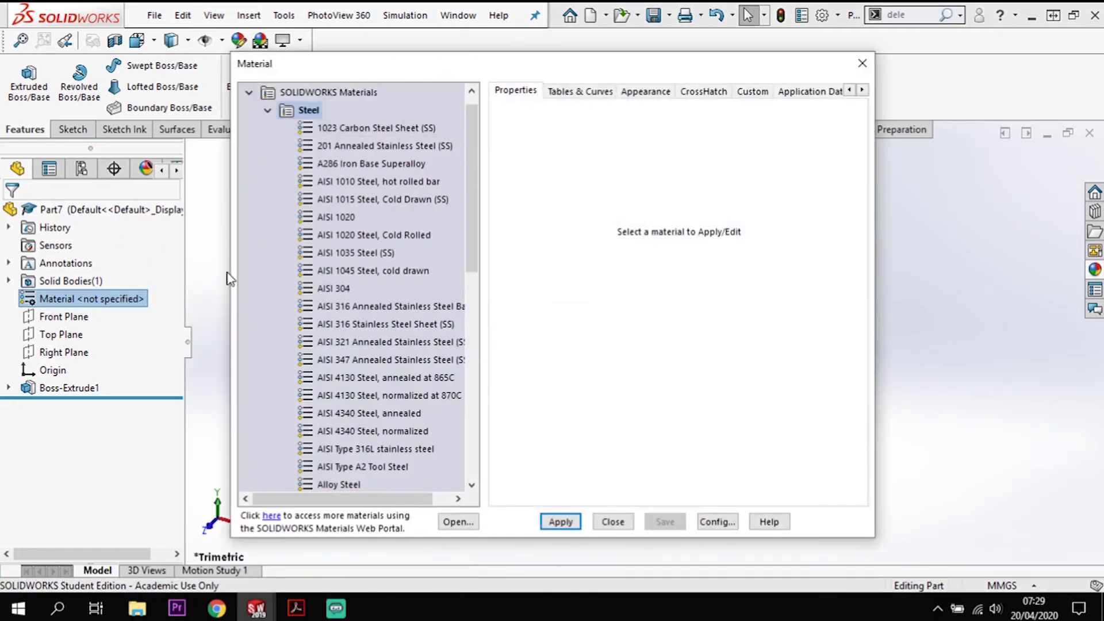
left_click(276, 112)
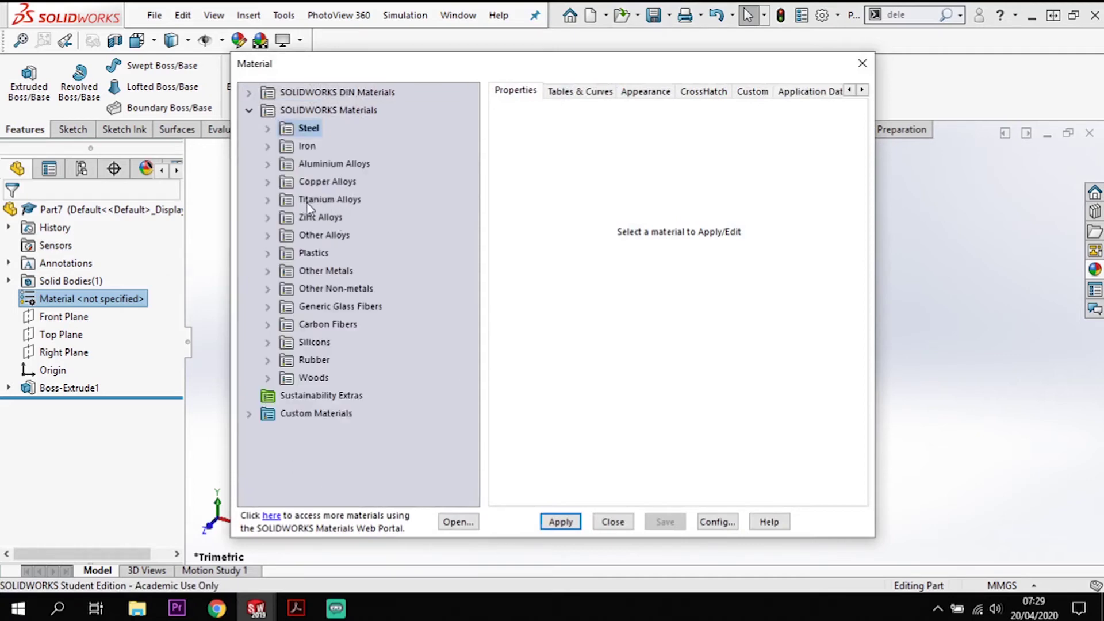
left_click(269, 200)
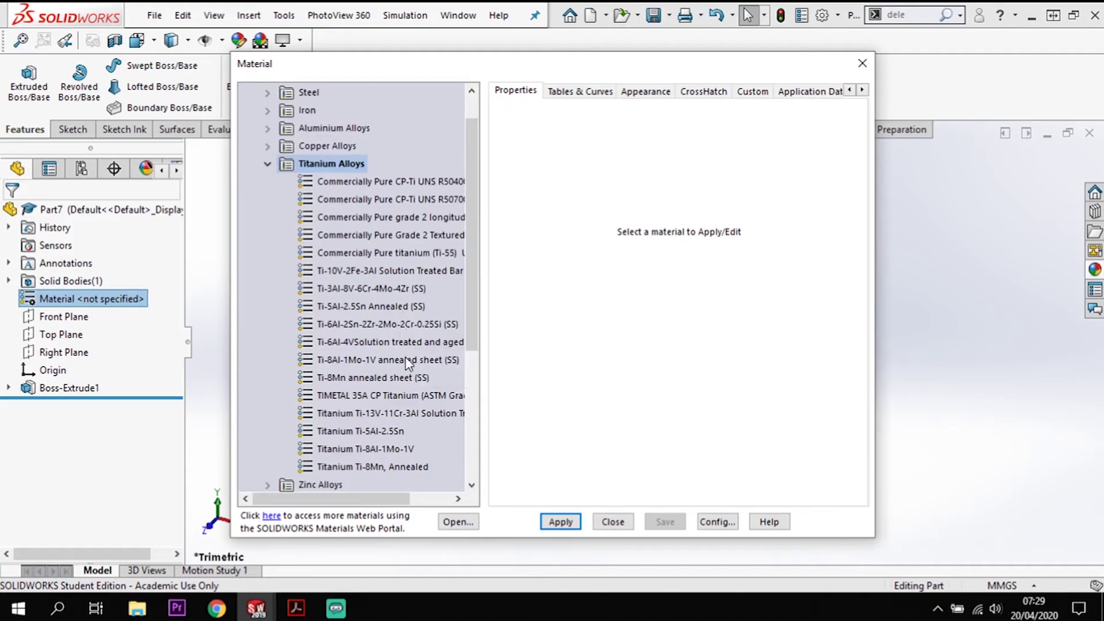
mouse_move(406, 307)
left_click(401, 341)
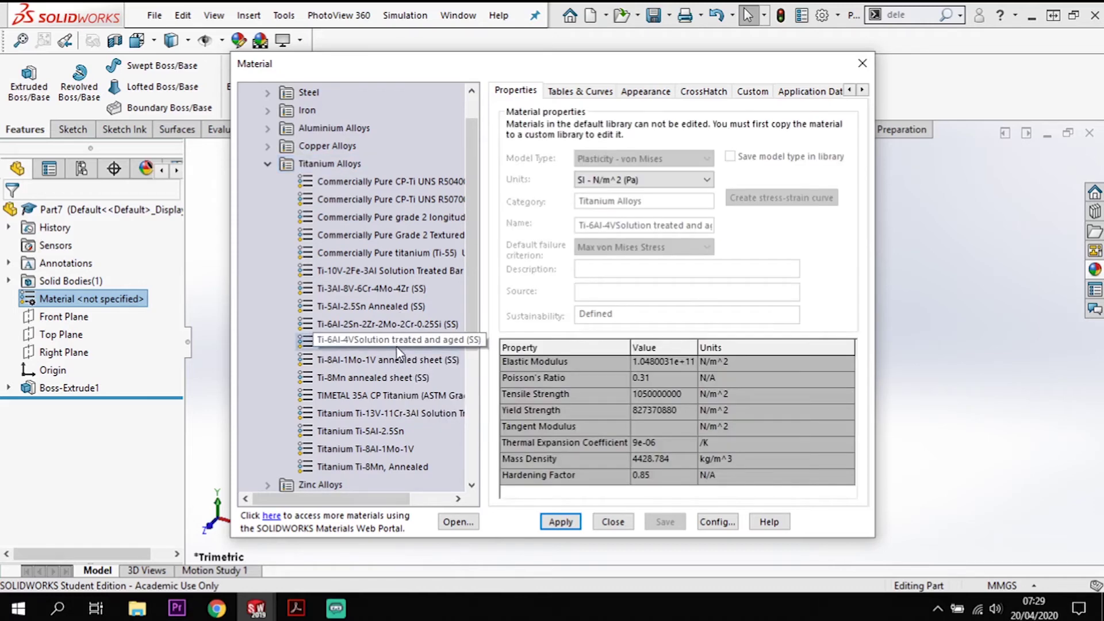
left_click(398, 330)
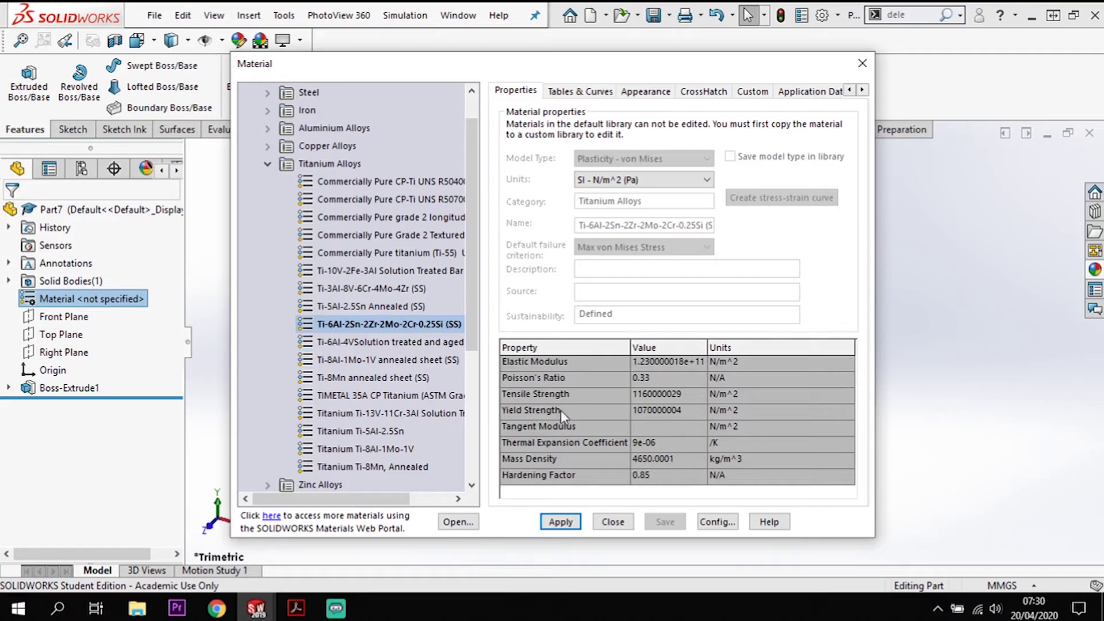
left_click(560, 522)
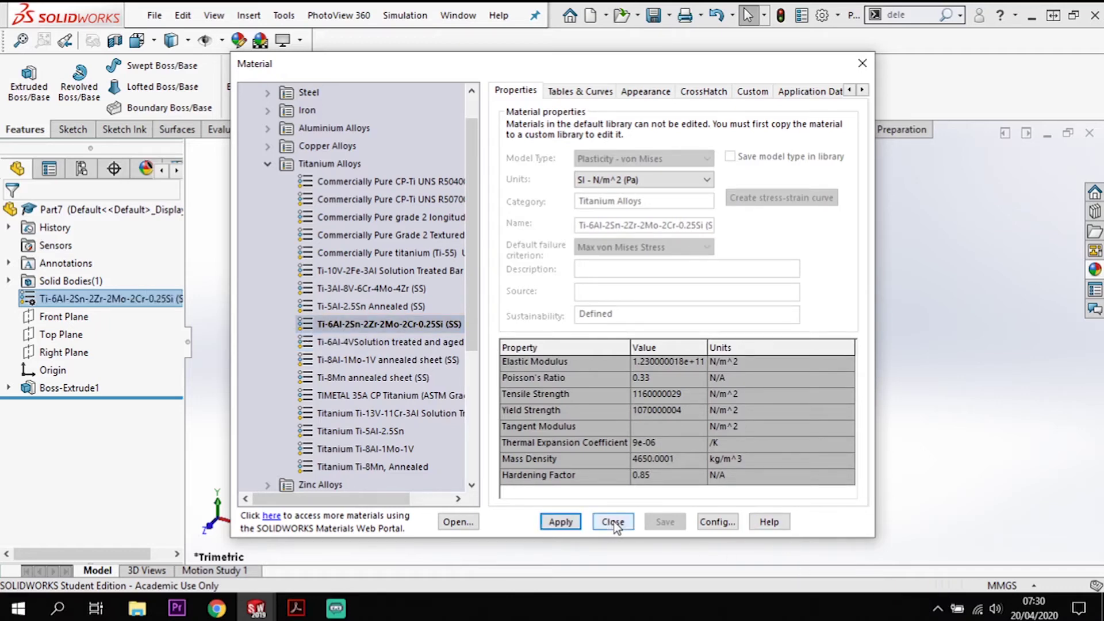
left_click(613, 521)
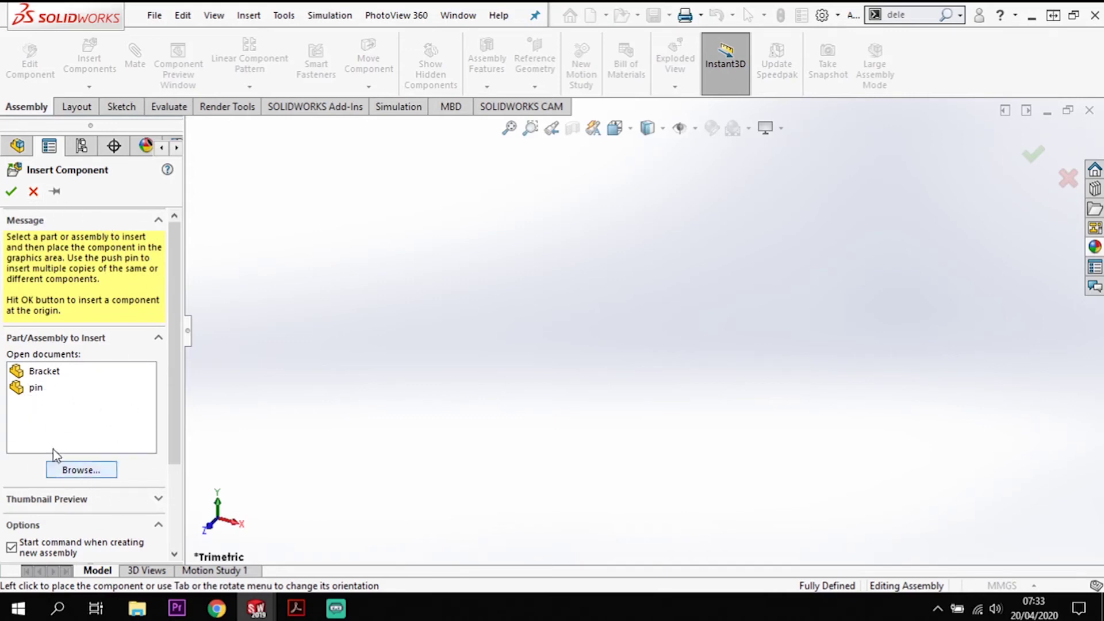
Insert the Bracket part in its Default configuration as the first component of the new assembly
left_click(56, 373)
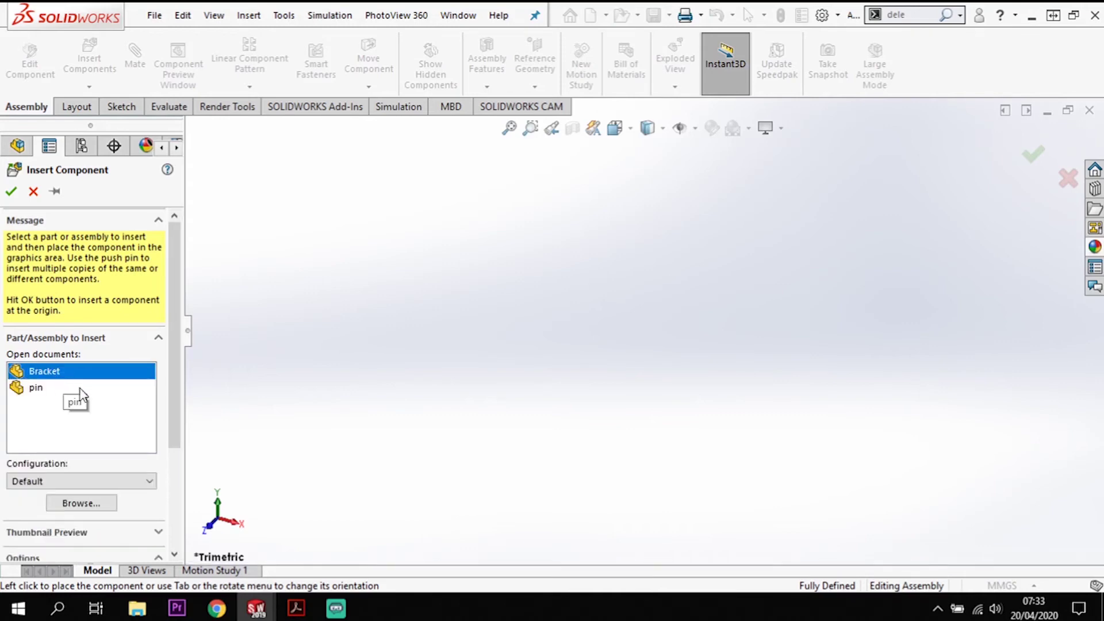
scroll(178, 354, "down", 2)
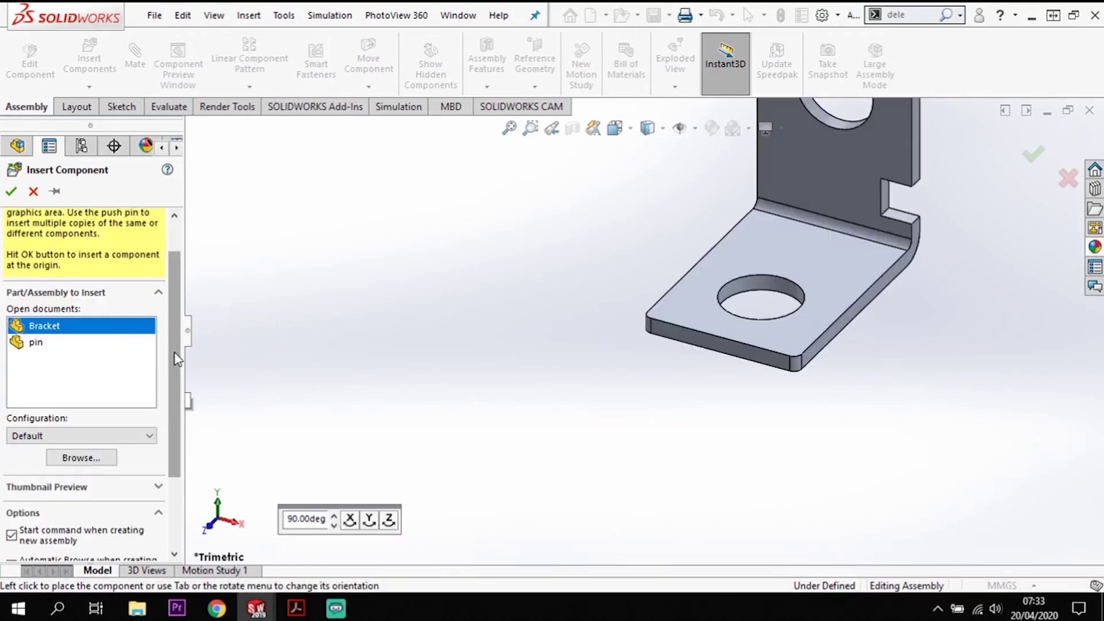
scroll(151, 349, "up", 1)
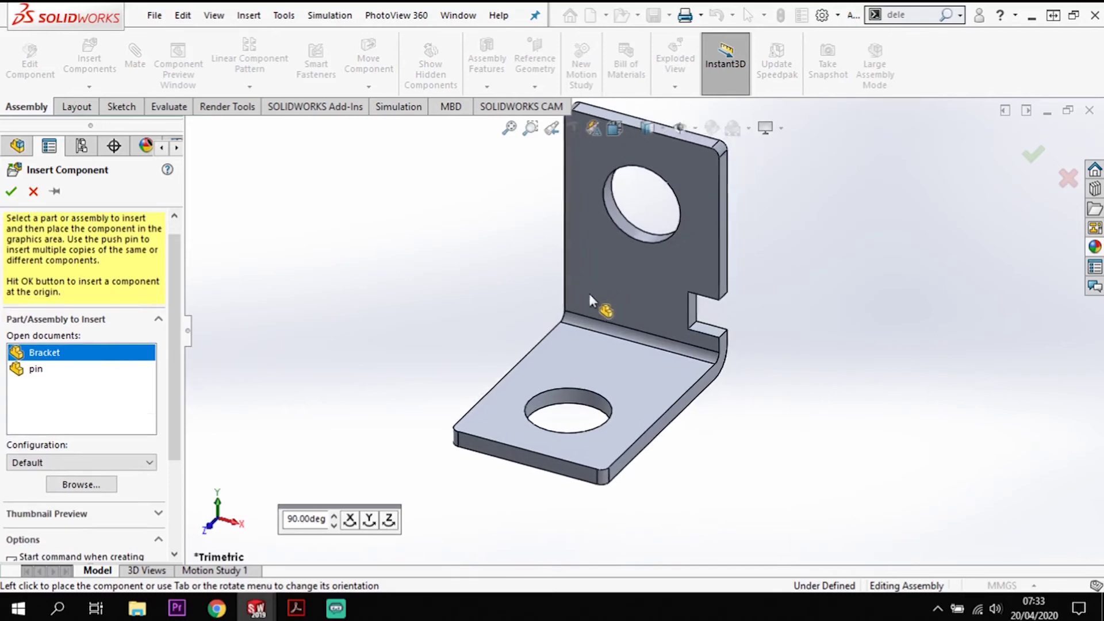
left_click(585, 344)
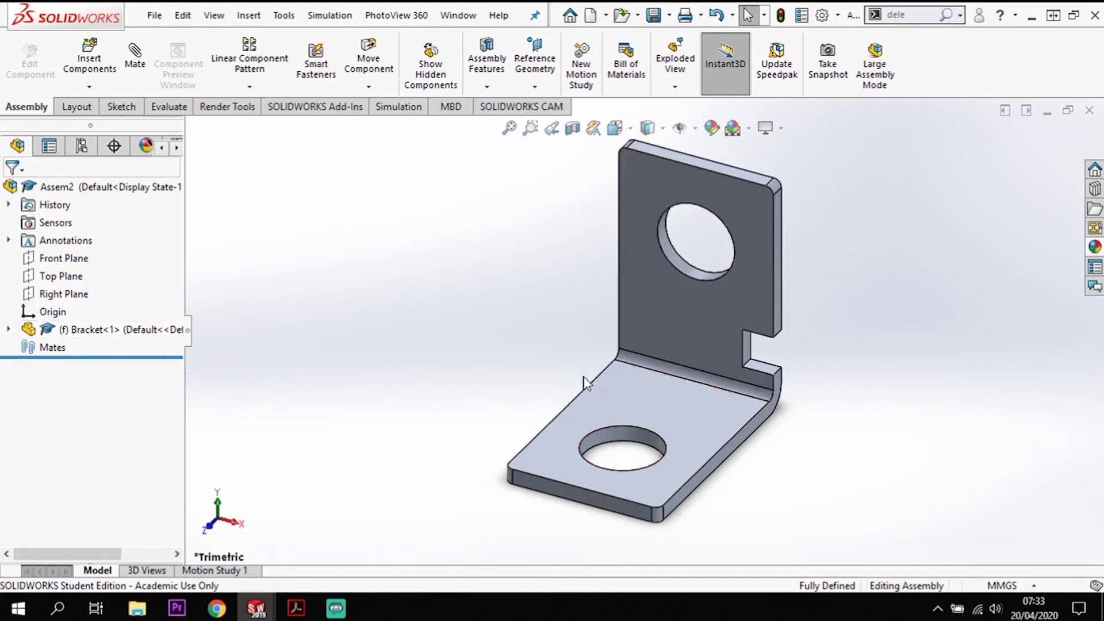
Float the bracket and add a Coincident mate between its origin and the assembly origin, with the axes aligned
right_click(80, 335)
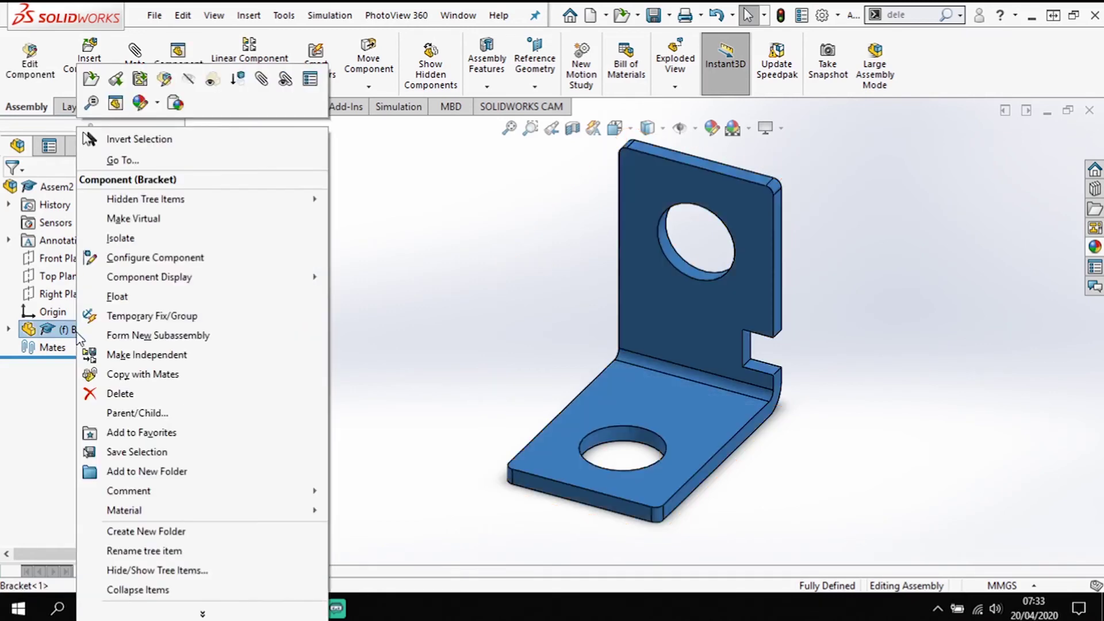
left_click(117, 296)
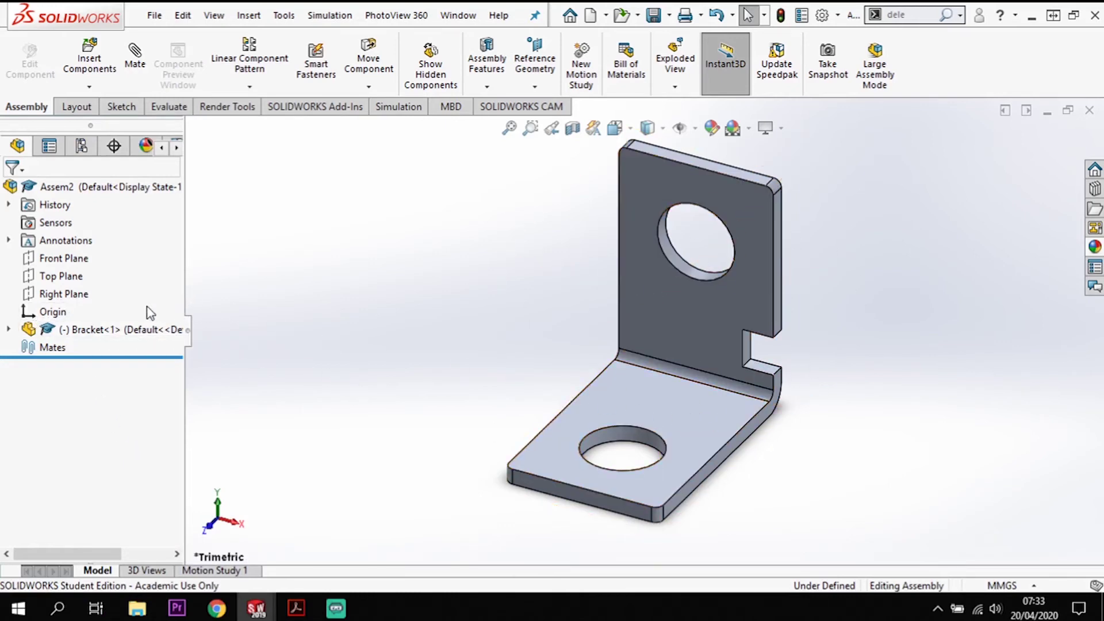
left_click(54, 314)
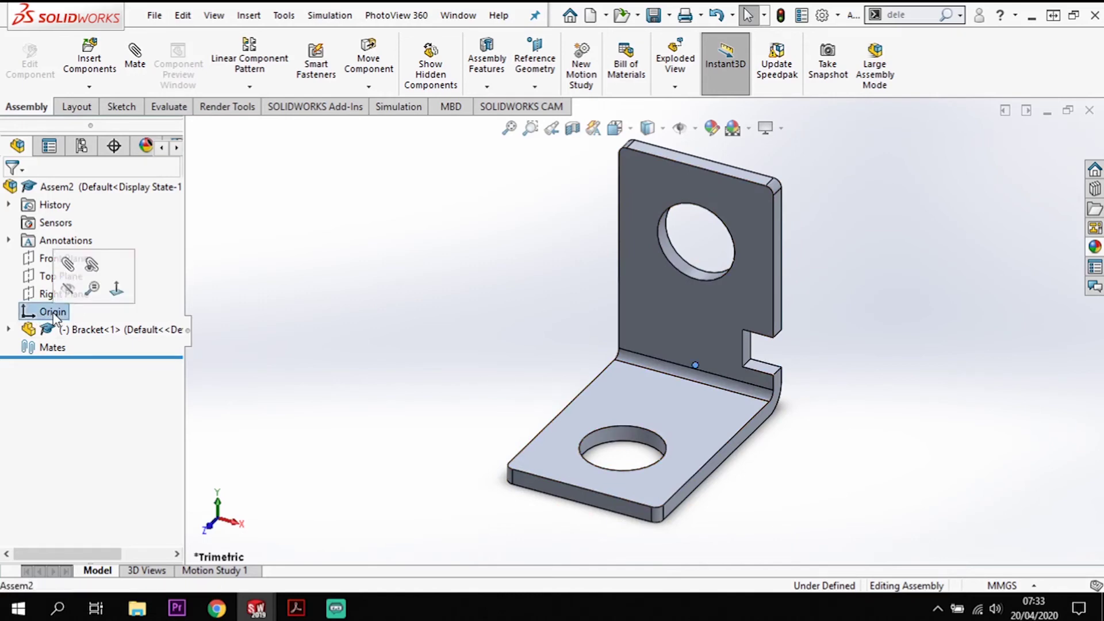
left_click(136, 60)
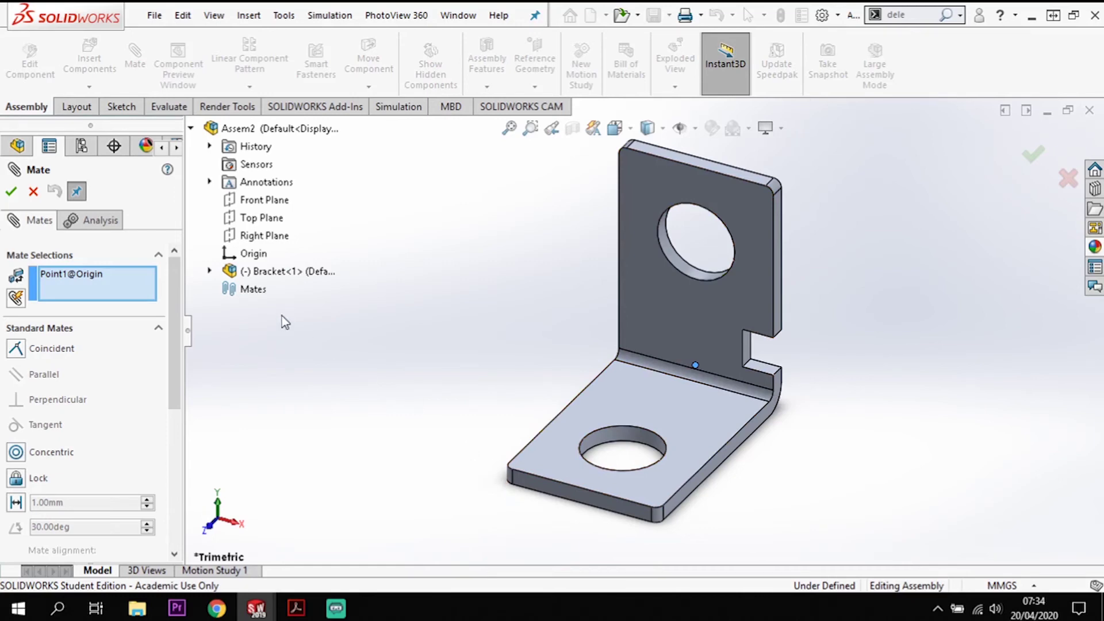
left_click(209, 271)
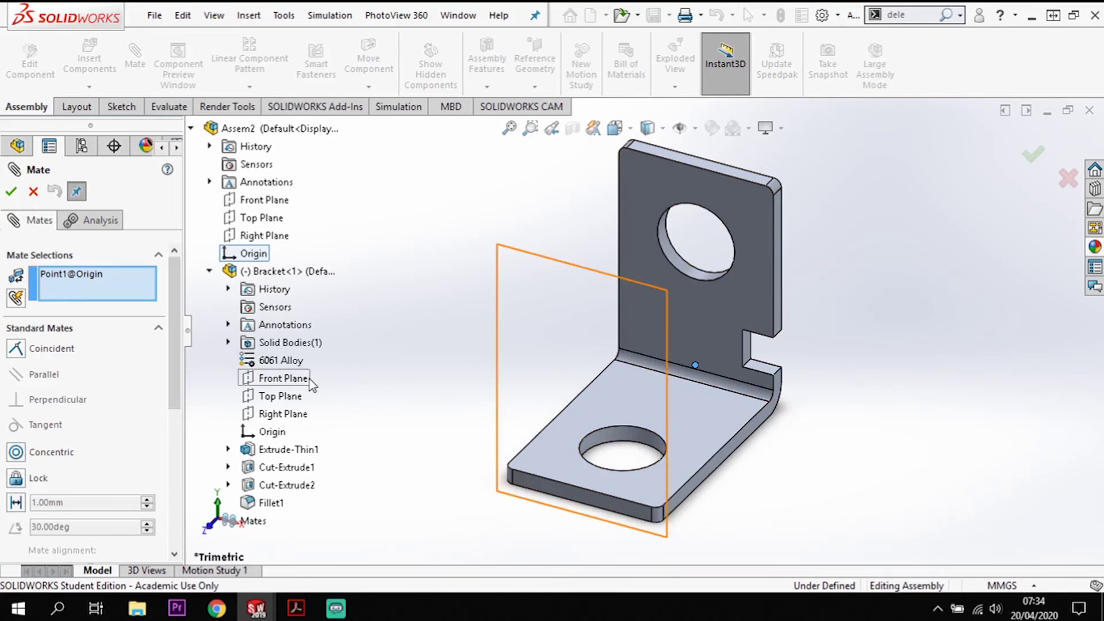
left_click(266, 433)
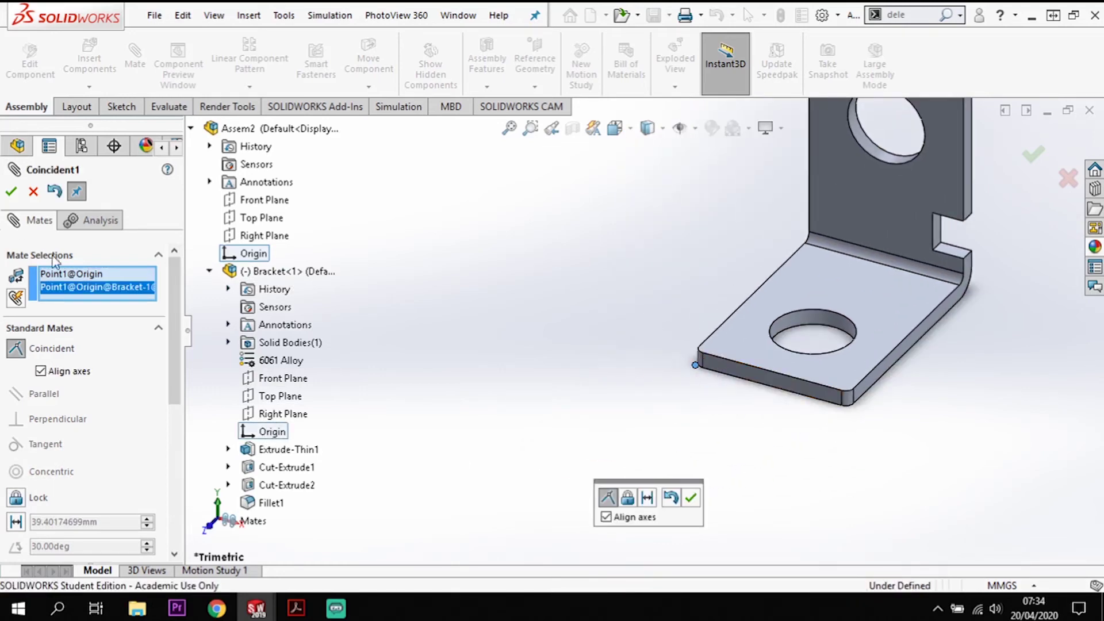
left_click(11, 191)
left_click(33, 192)
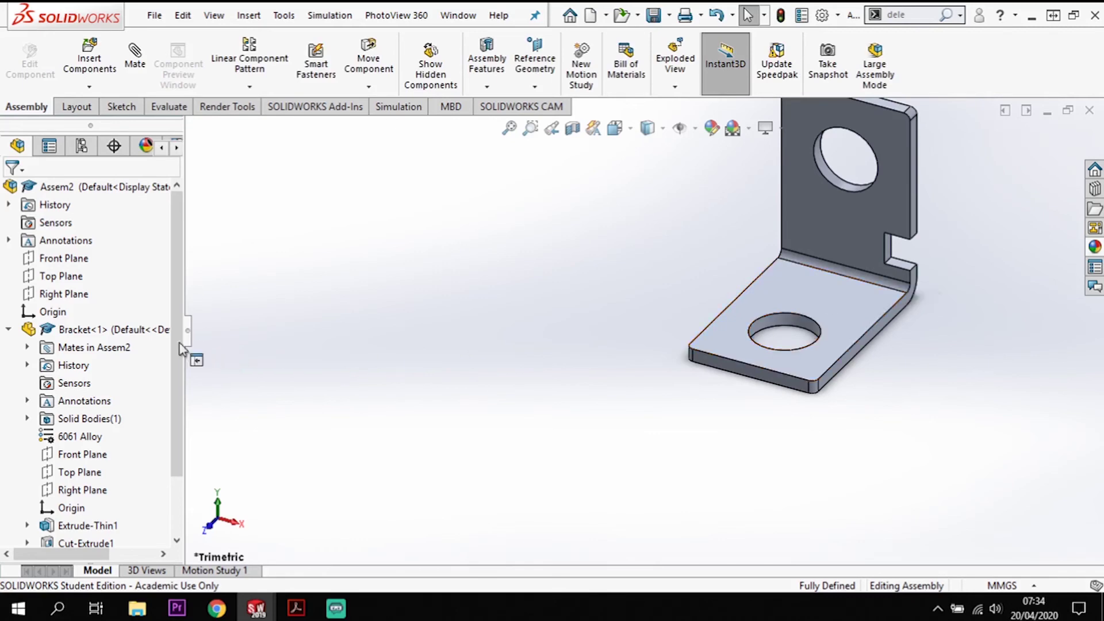
Fix the bracket component in place in the assembly
left_click(8, 330)
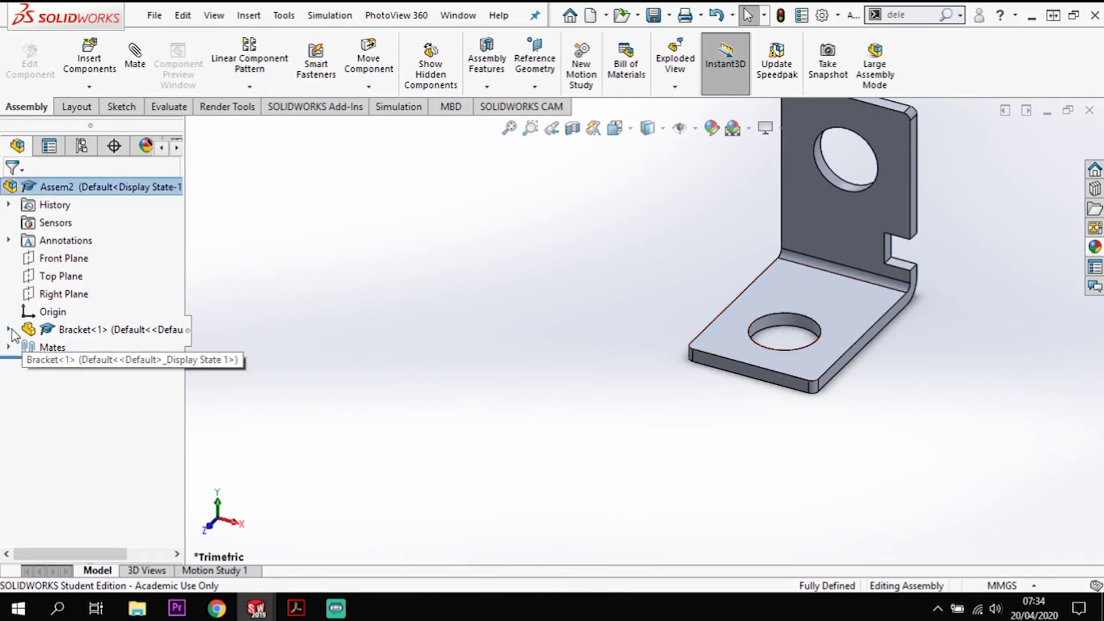
left_click(102, 332)
right_click(103, 332)
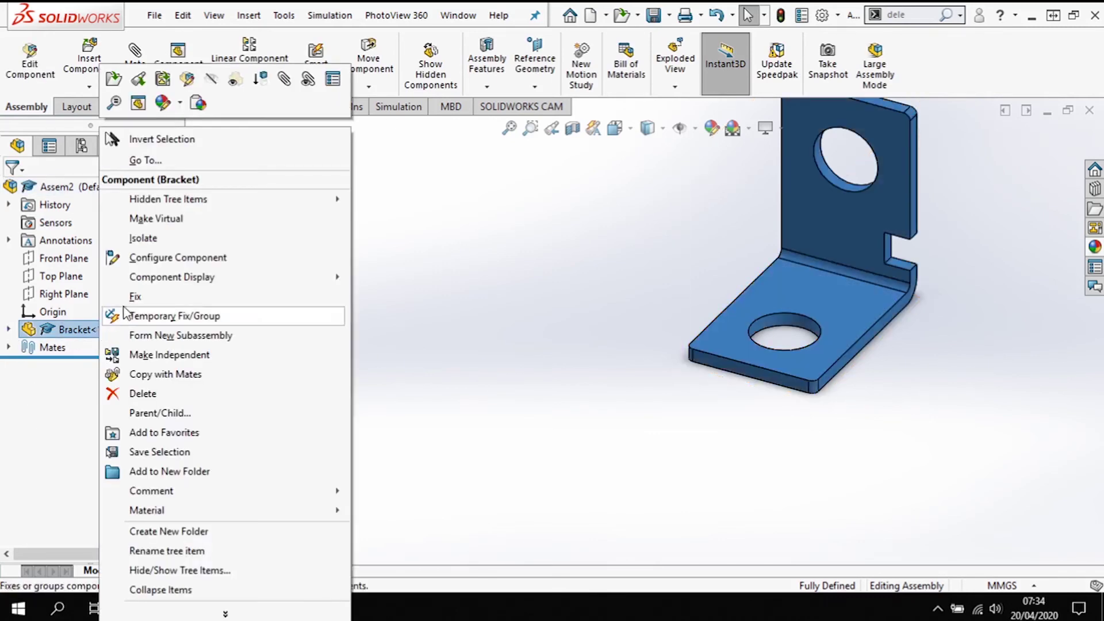
key("Escape")
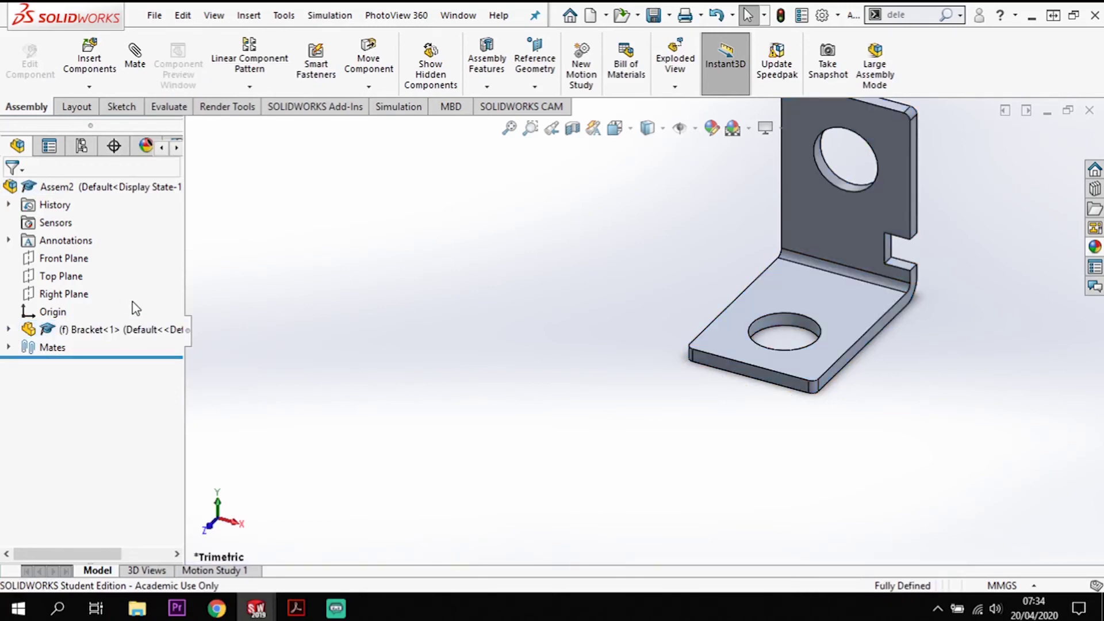
scroll(968, 277, "up", 1)
middle_click_drag(969, 277, 782, 226, "ctrl")
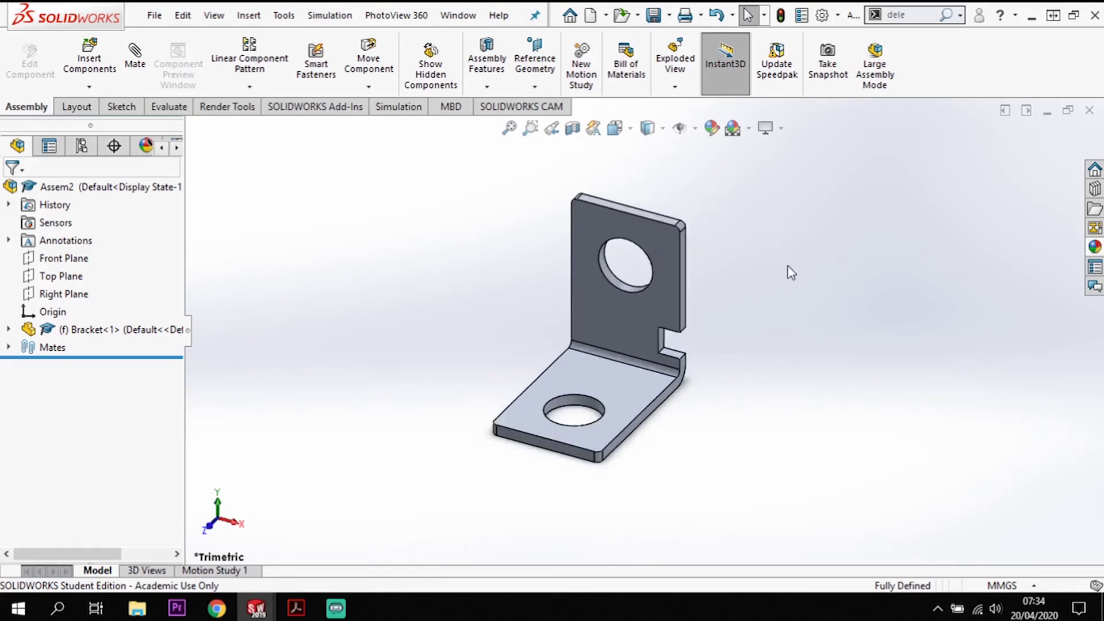